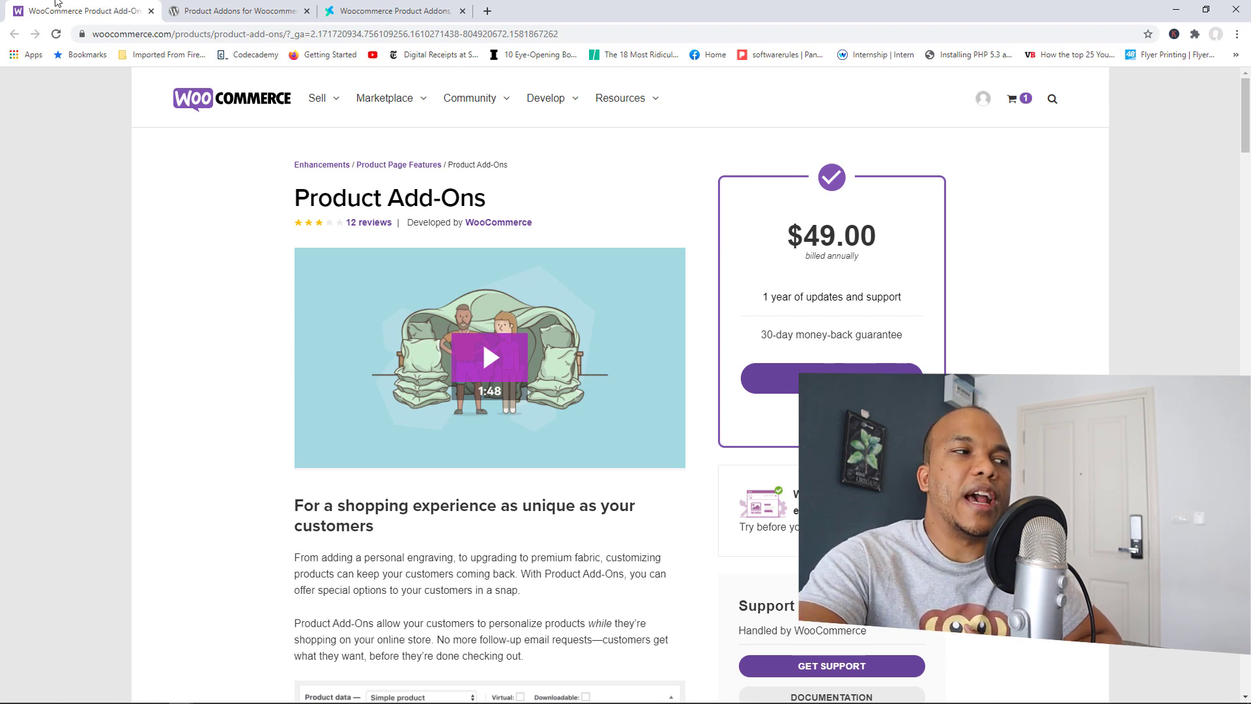
# - Compare the WooCommerce Product Add-Ons page with the Acowebs Product Addons pages on WordPress.org and acowebs.com
pyautogui.click(193, 9)
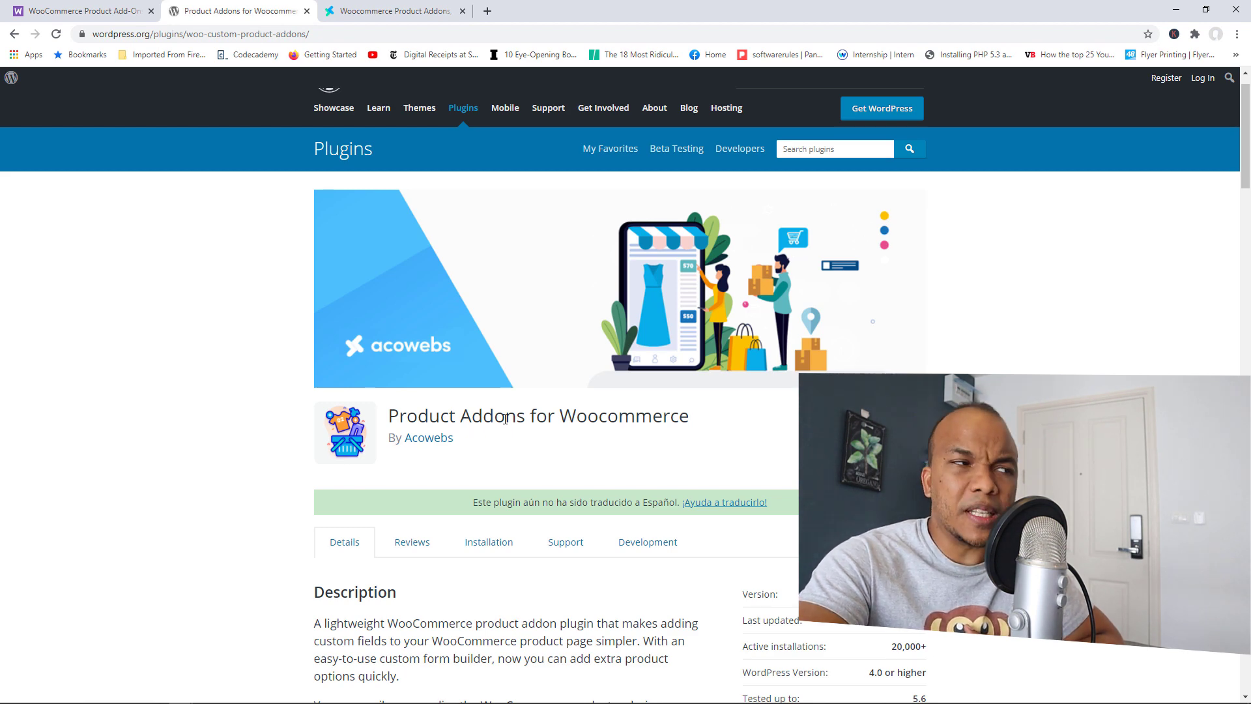
pyautogui.click(107, 10)
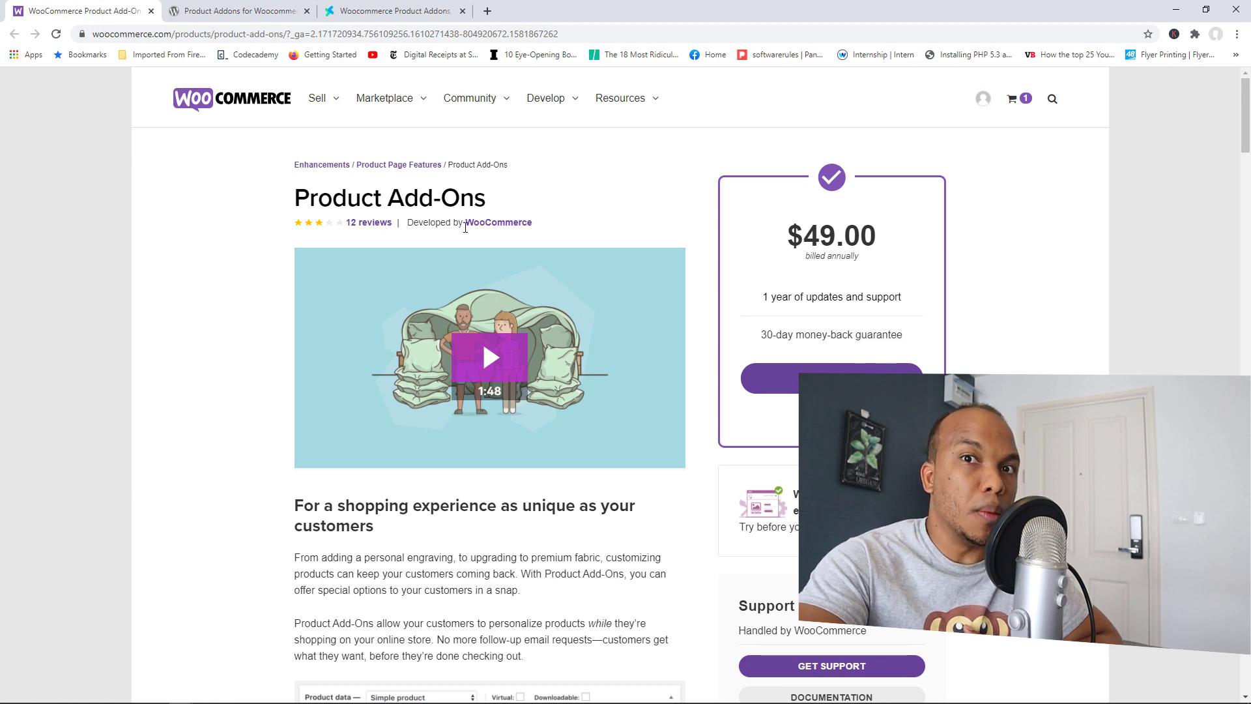
pyautogui.click(282, 9)
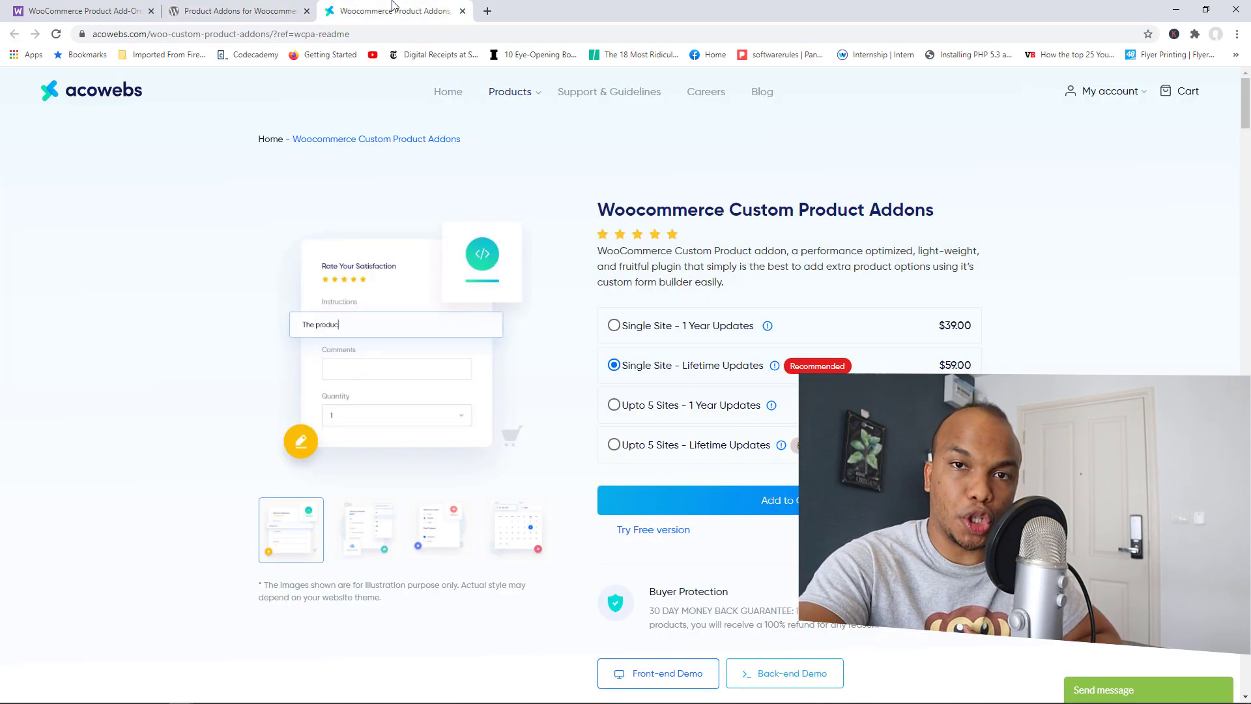
pyautogui.click(394, 11)
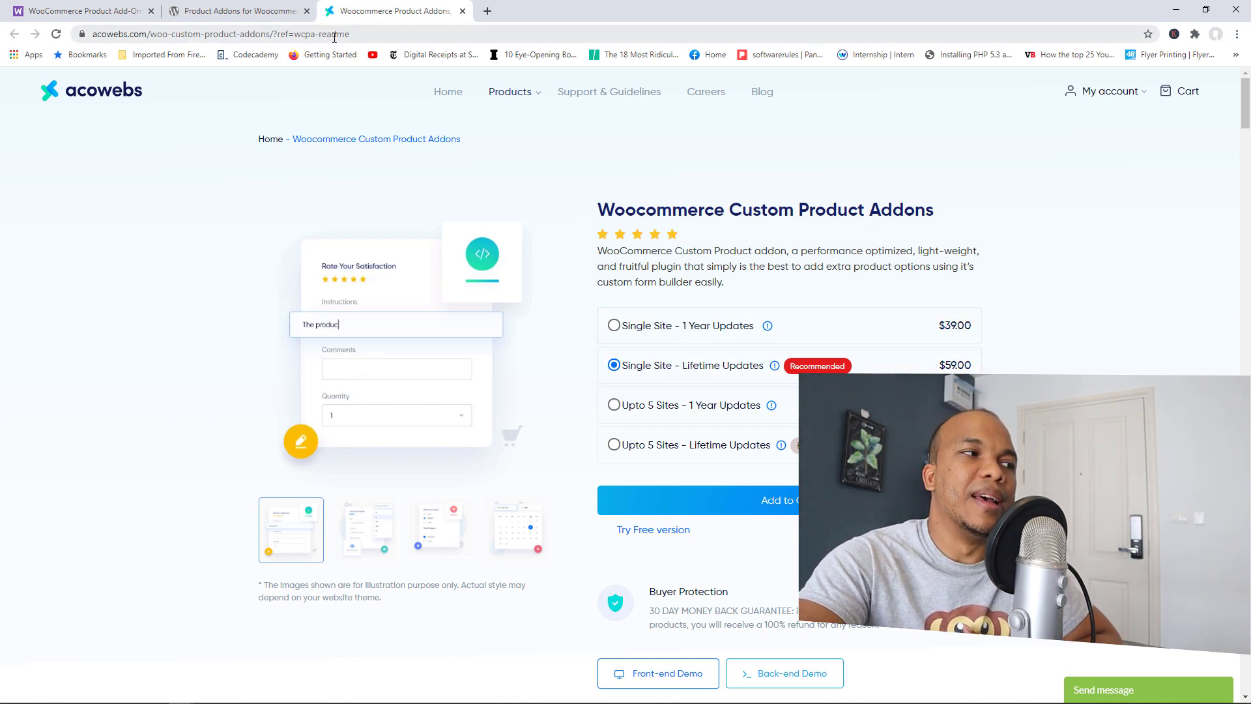
pyautogui.click(82, 11)
pyautogui.moveTo(424, 147)
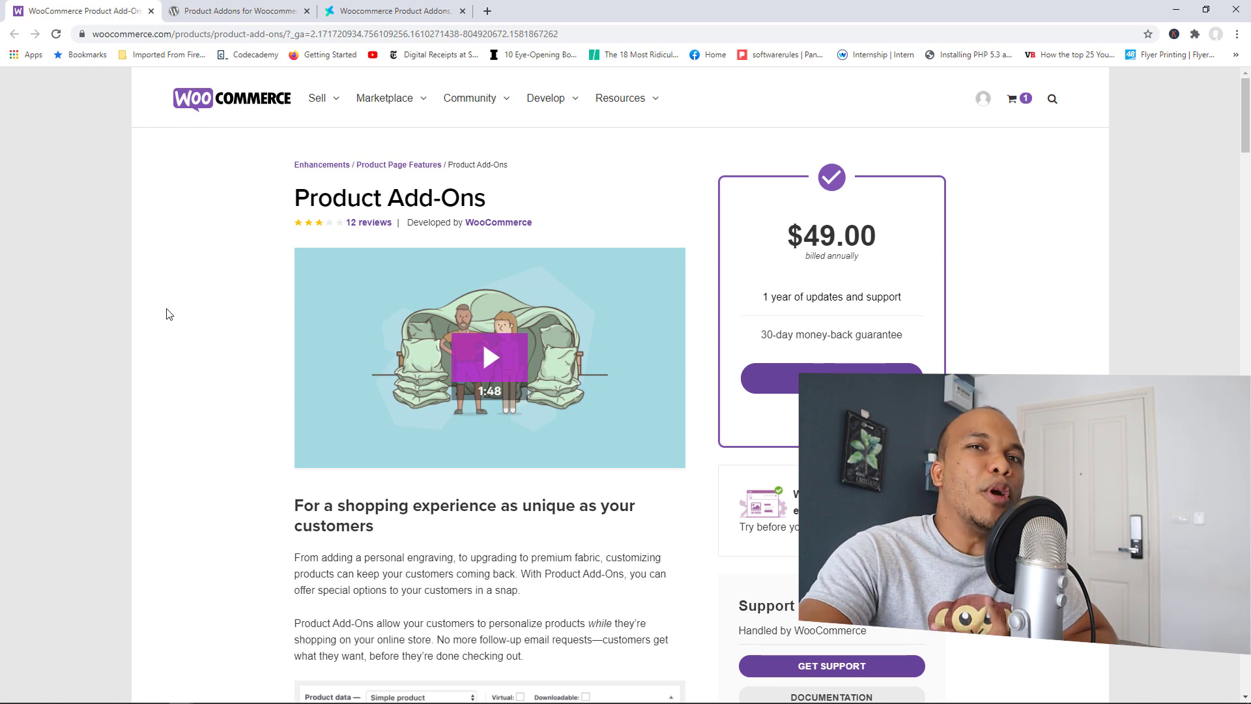
pyautogui.click(391, 11)
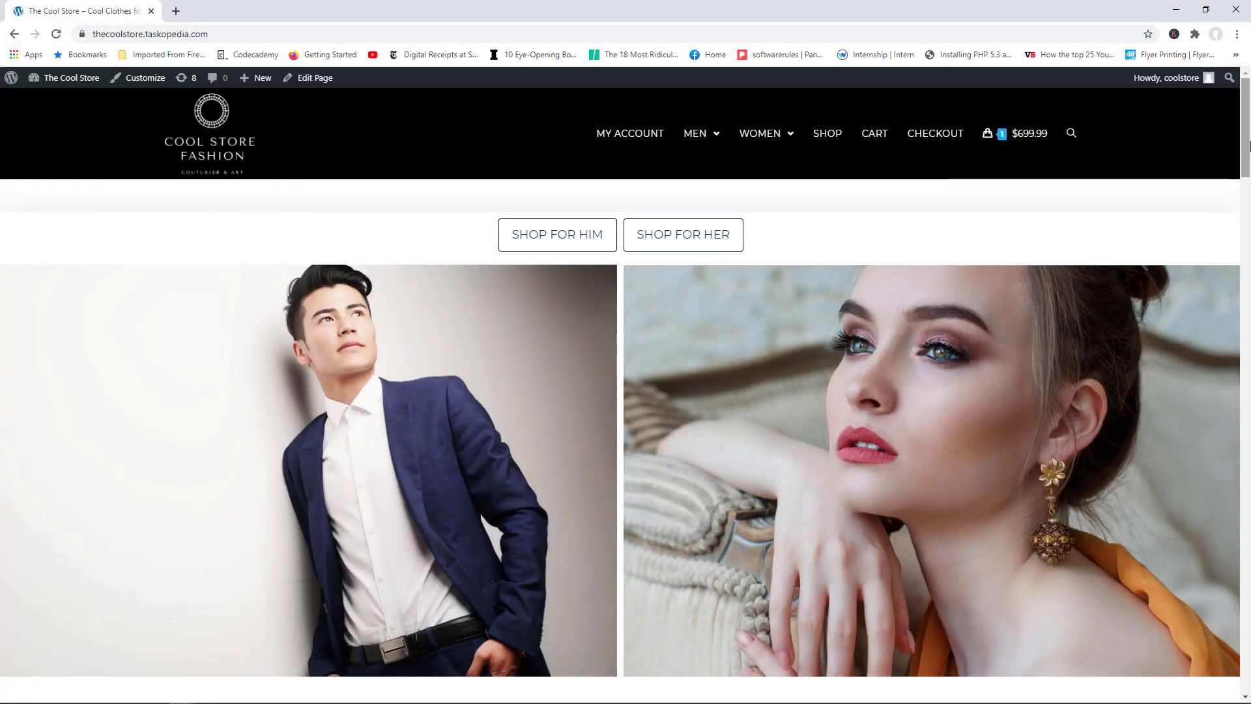
# - Open the Lorex Wrist Watch product page from the store's home page
pyautogui.moveTo(1247, 145); pyautogui.dragTo(1243, 236)
pyautogui.click(790, 285)
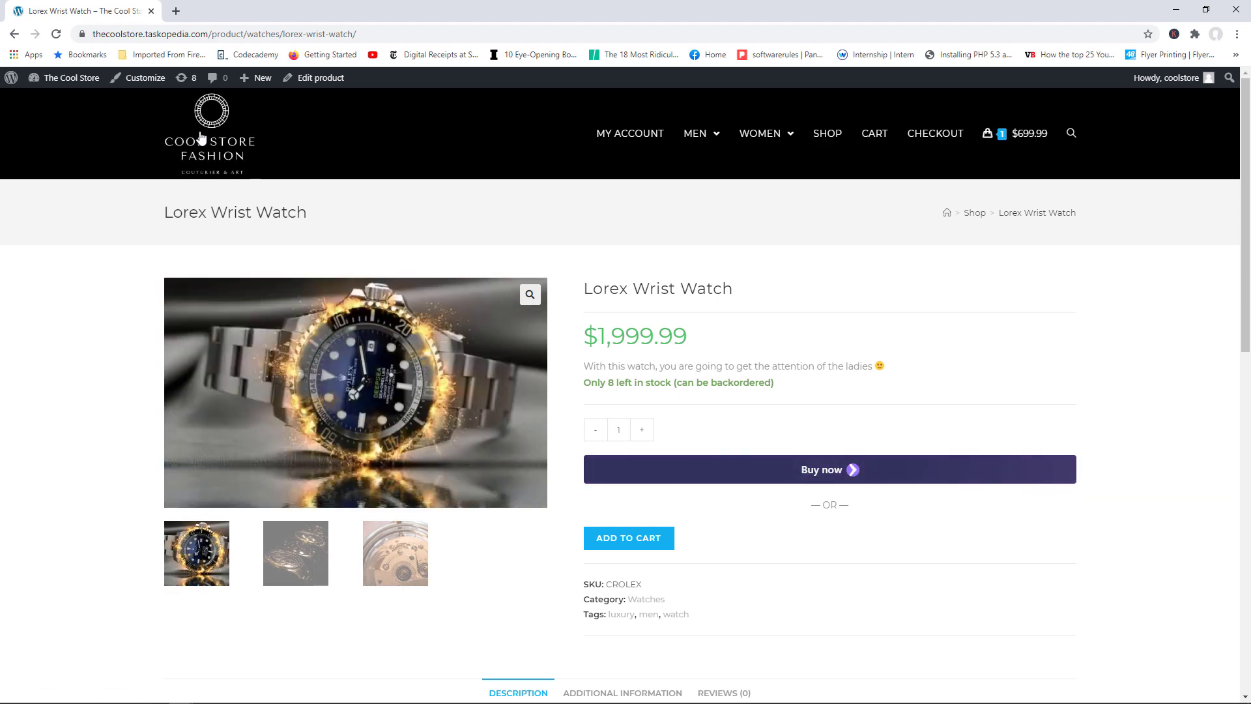
# - Go to the product Add-ons page in the store's admin area and start creating a new add-on group
pyautogui.click(77, 83)
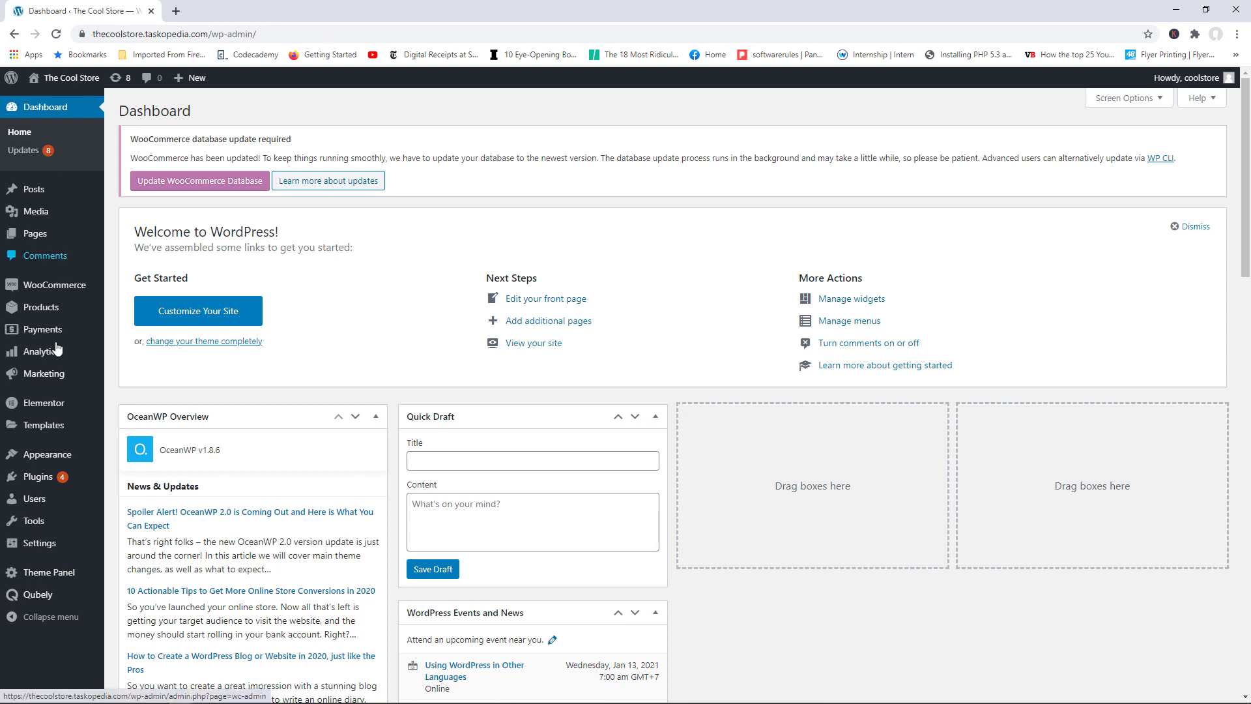
pyautogui.moveTo(59, 310)
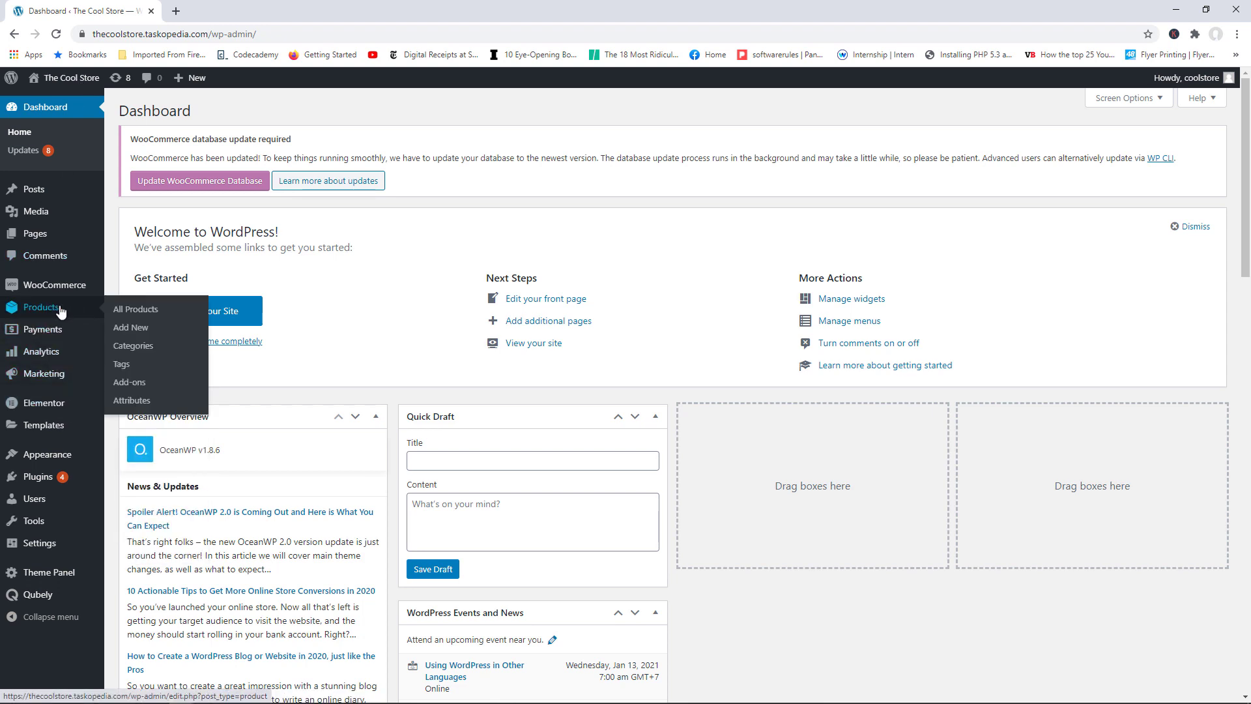
pyautogui.click(144, 386)
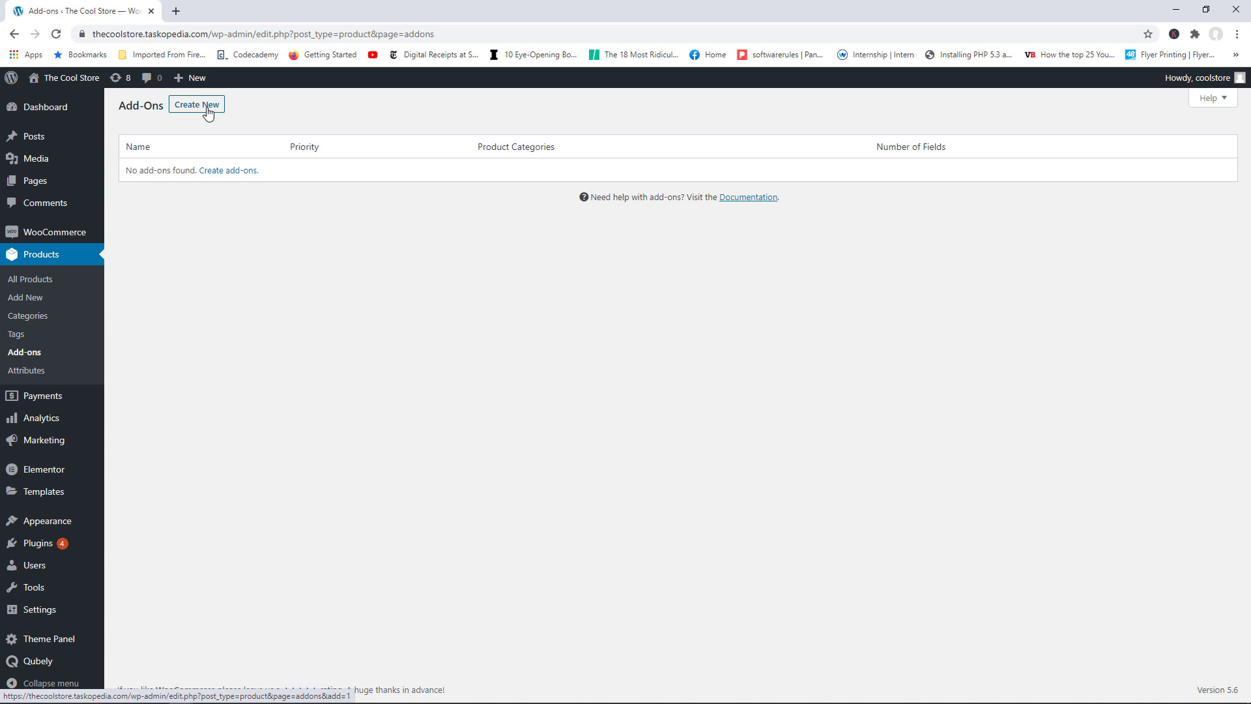
pyautogui.click(208, 111)
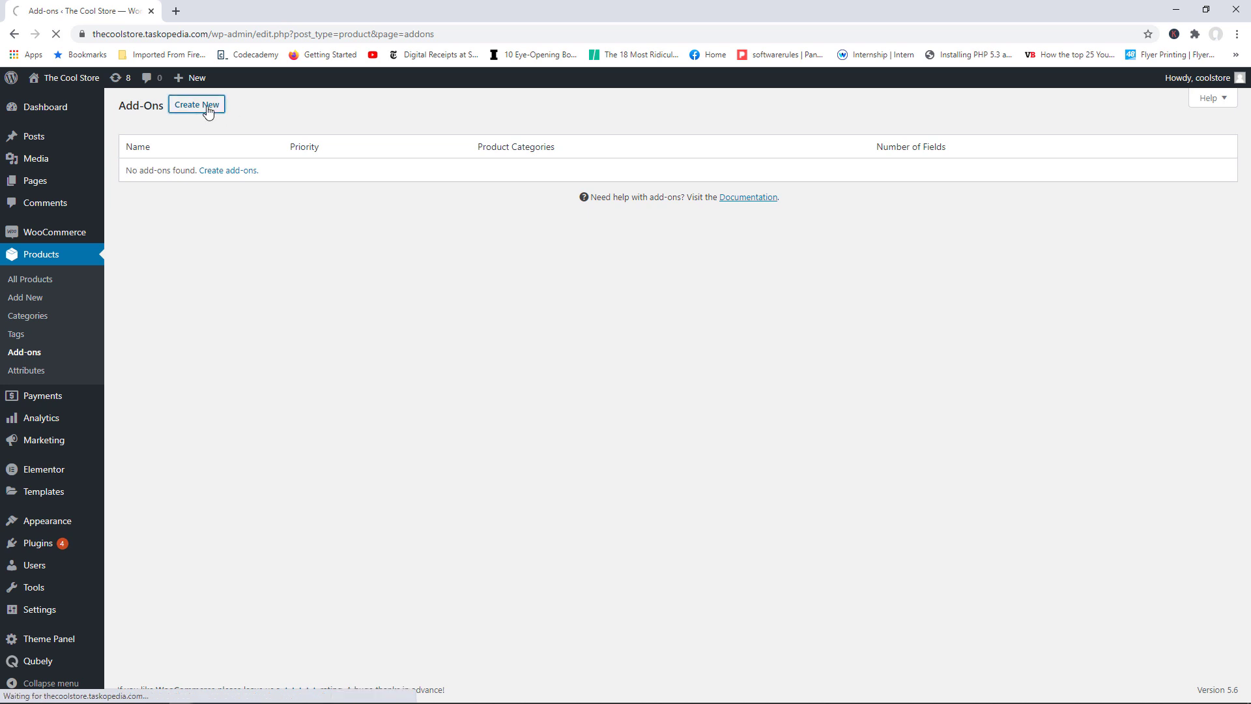
# - Name the add-on group "Extra Services" and apply it to the Watches category instead of All Products
pyautogui.moveTo(363, 163); pyautogui.dragTo(241, 163)
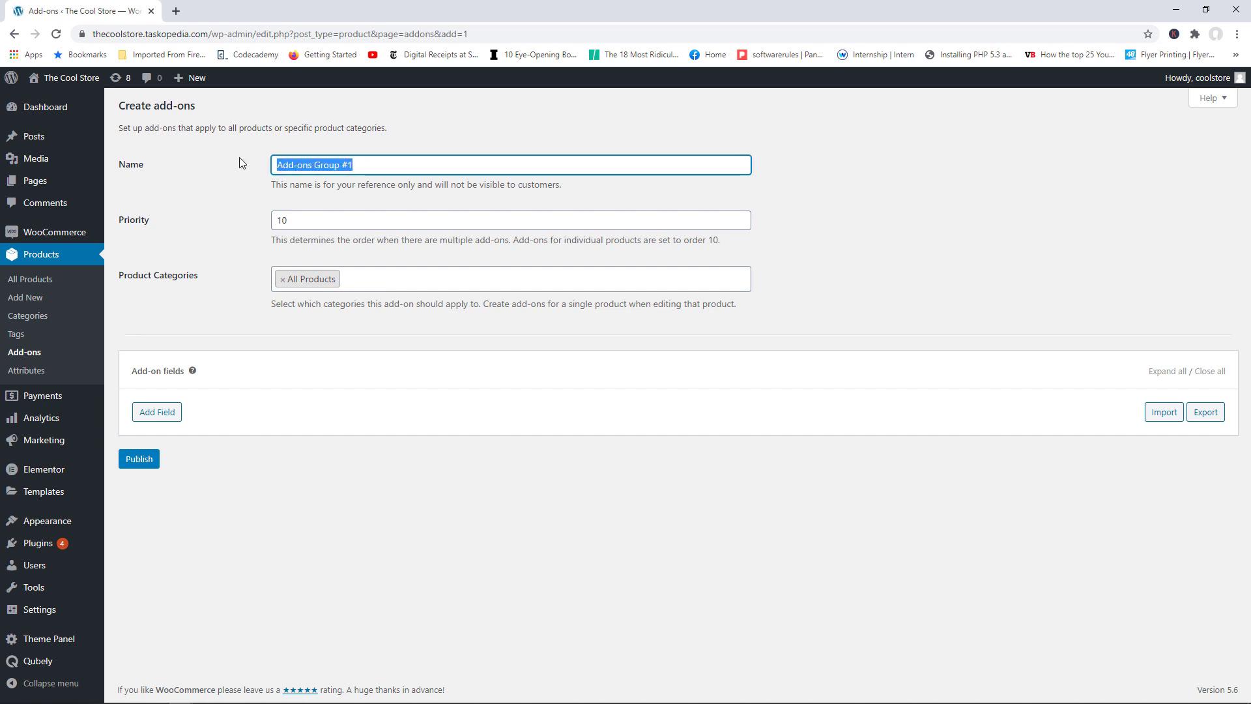
pyautogui.write('Extra Services')
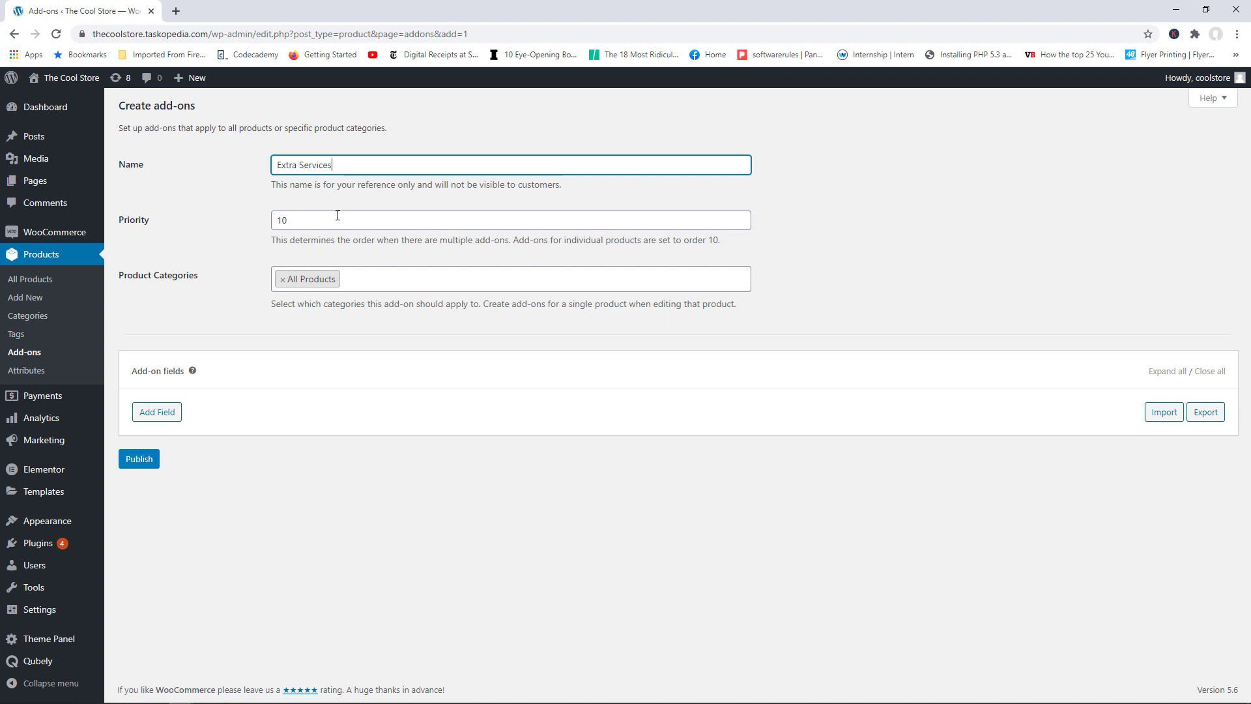
pyautogui.click(287, 281)
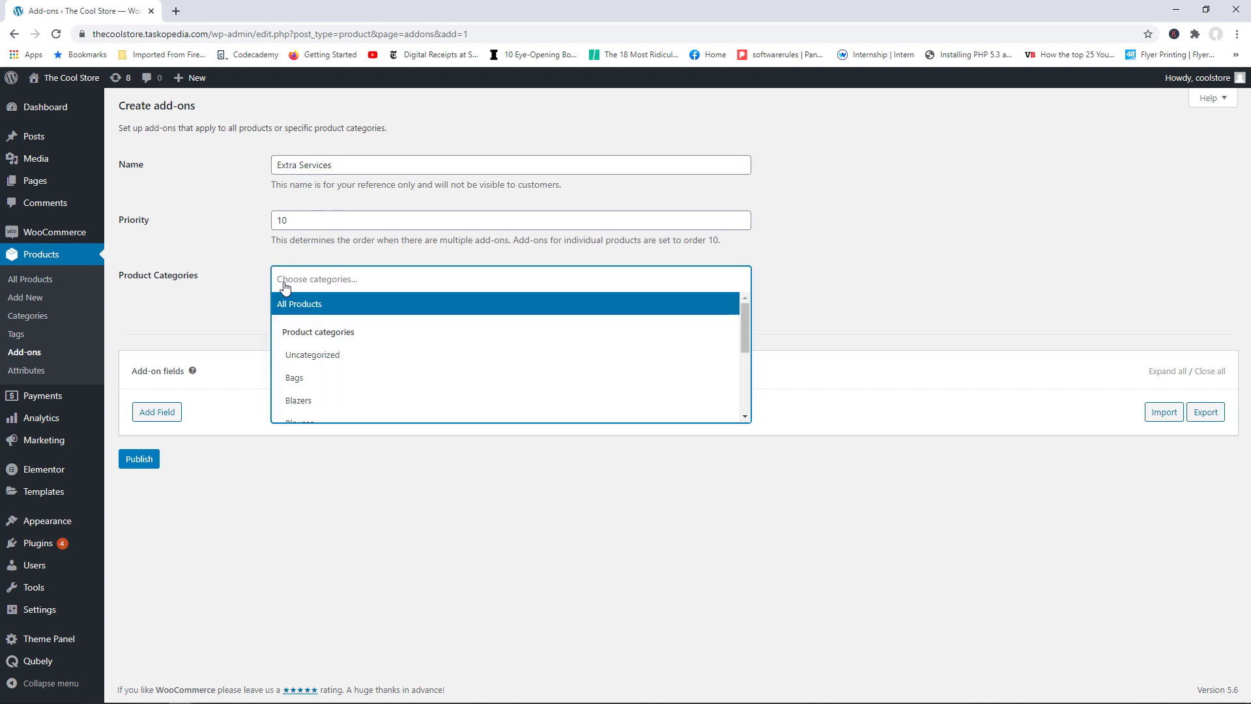
pyautogui.moveTo(748, 310); pyautogui.dragTo(741, 368)
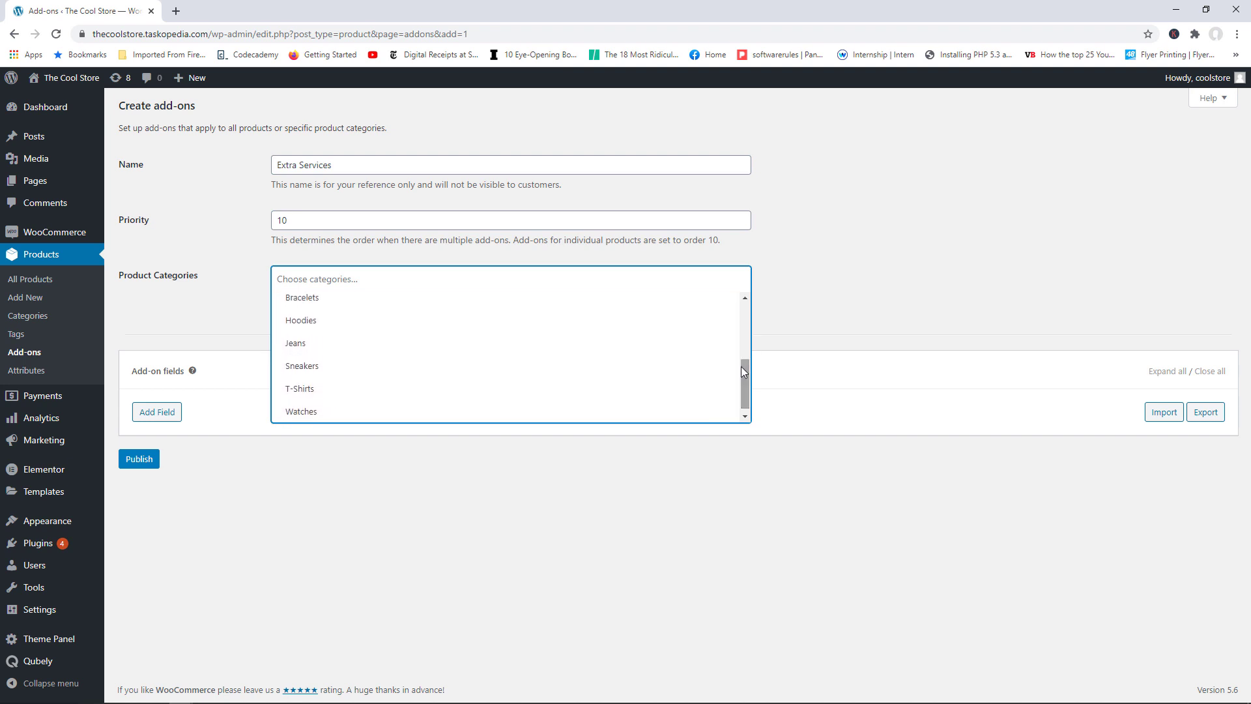
pyautogui.click(342, 412)
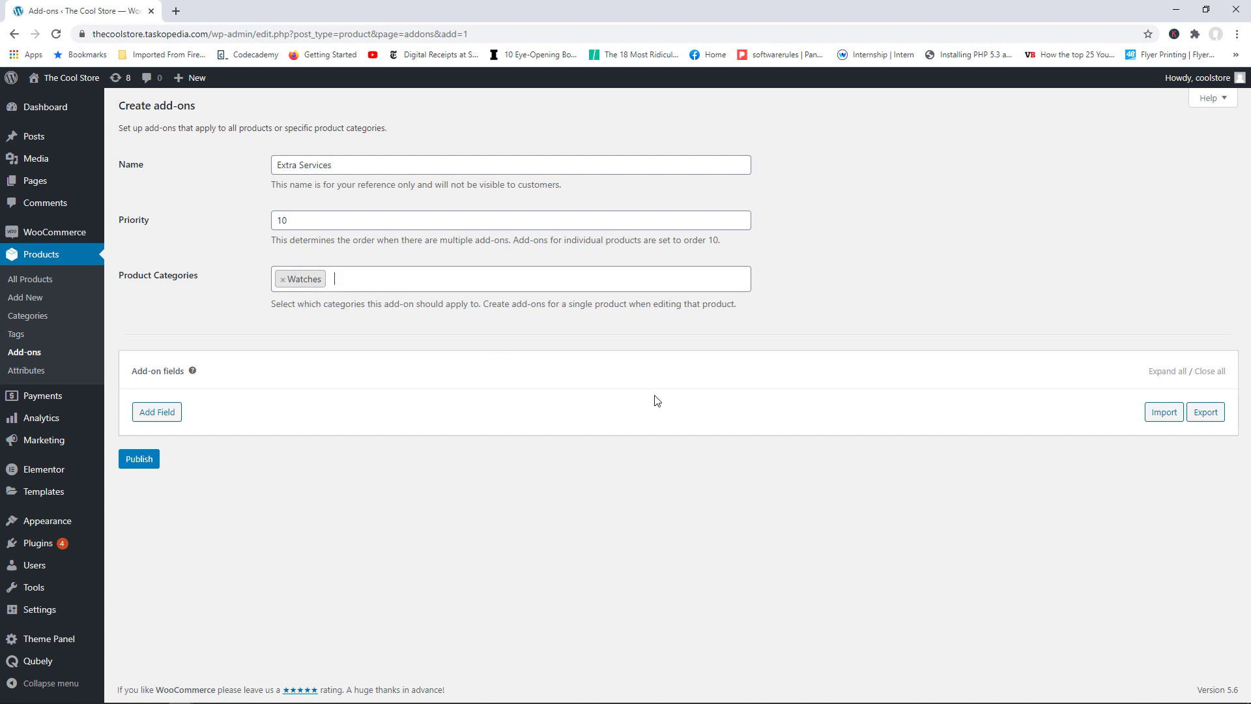
# - Add a Multiple Choice field displayed as dropdowns and title it "Extra Addons"
pyautogui.click(161, 417)
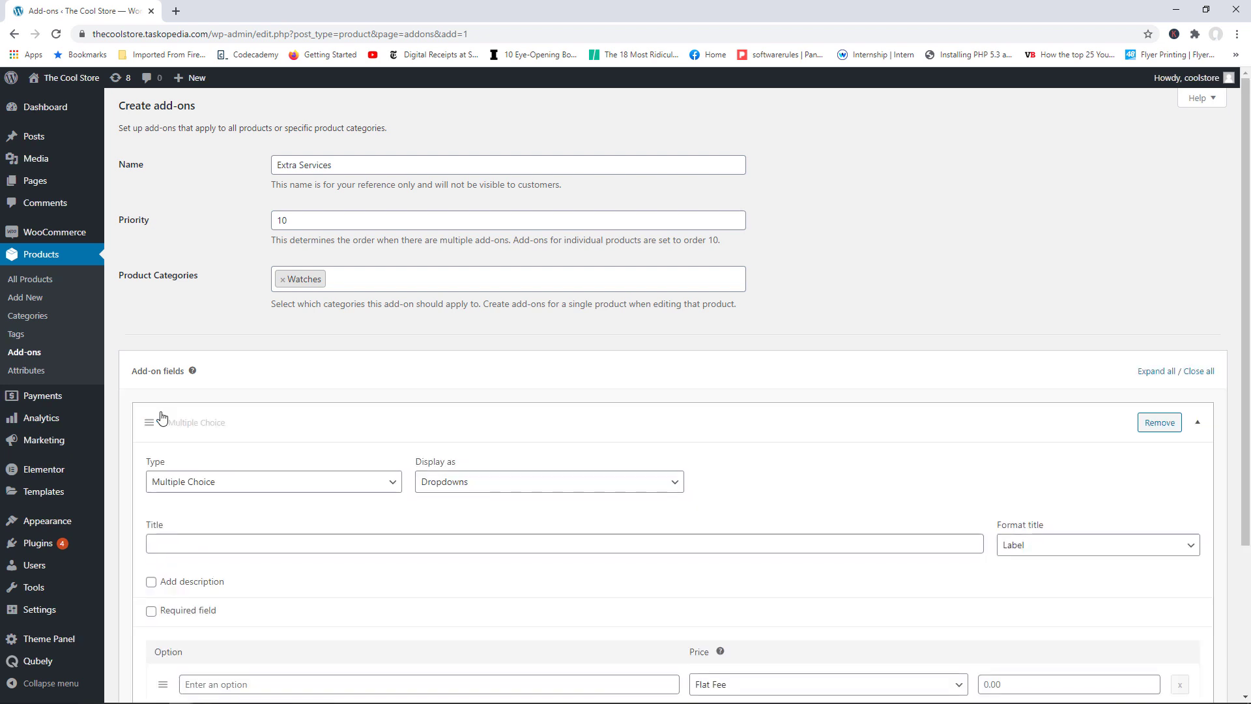
pyautogui.scroll(-2, 576, 342)
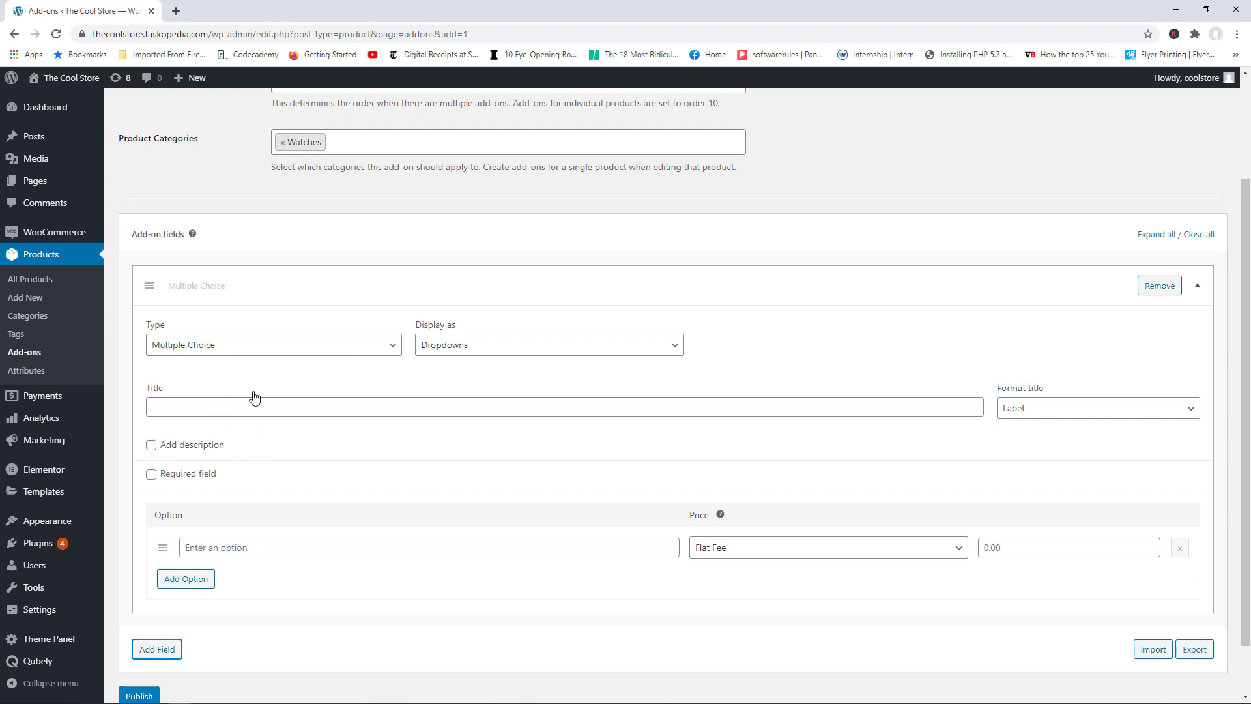
pyautogui.click(223, 404)
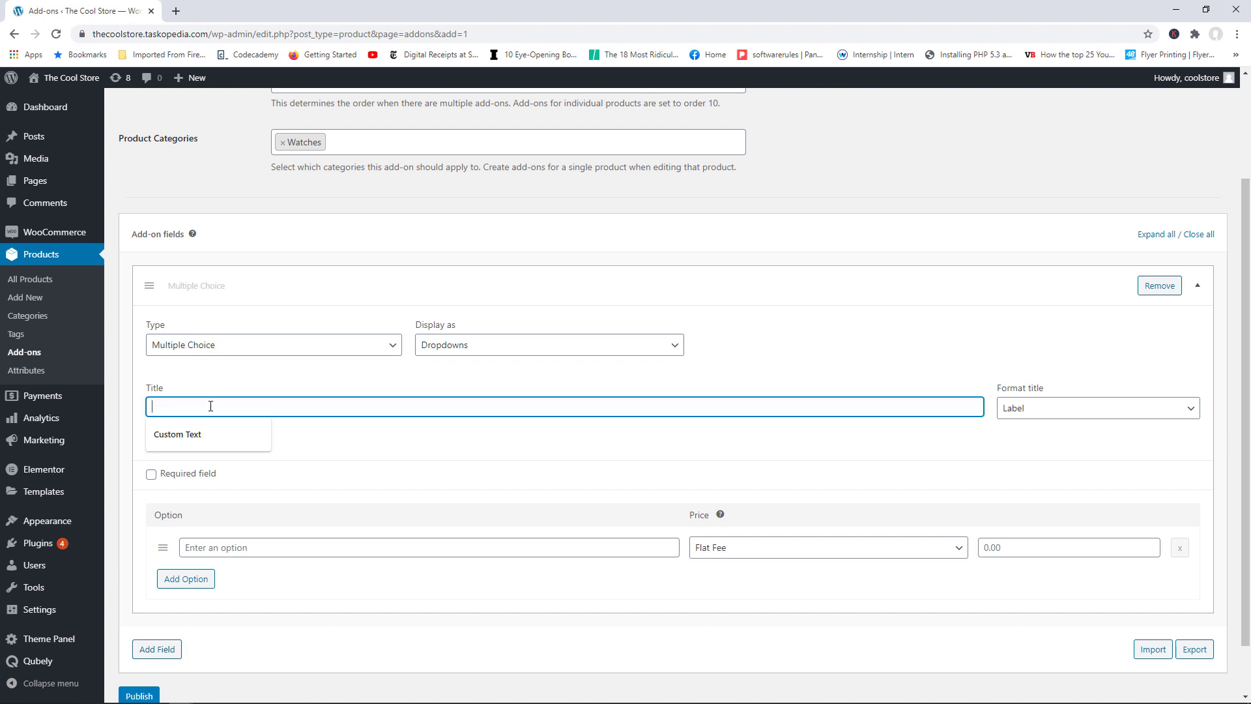
pyautogui.write('Extra Addons')
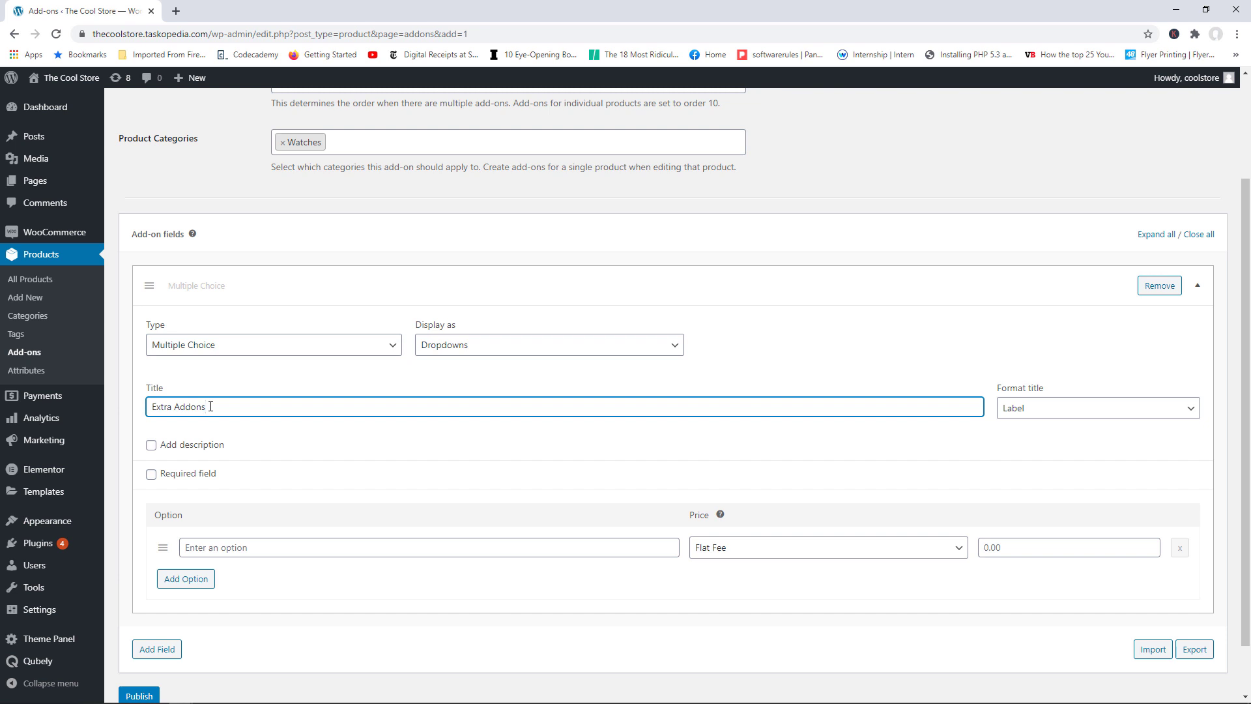
# - Enter "Gift Wrap?" as the first option of the Extra Addons field, with a flat fee of 5.00
pyautogui.click(273, 546)
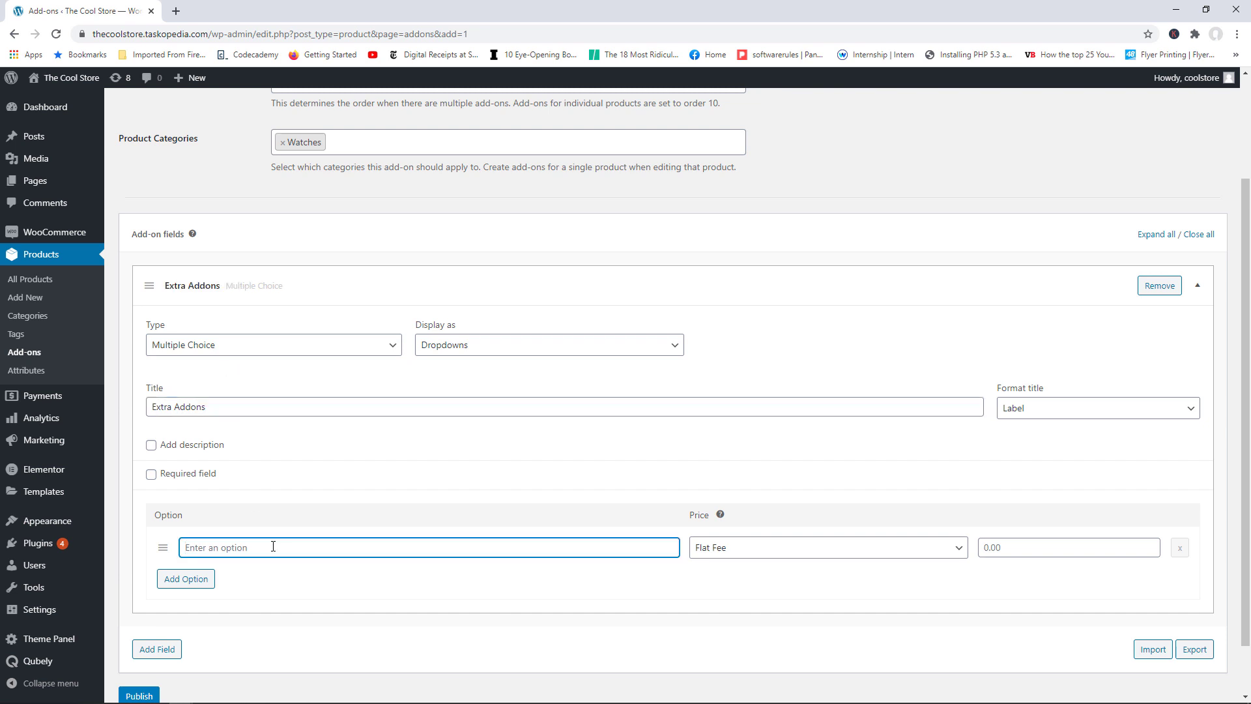
pyautogui.write('Gift Wrap?')
pyautogui.click(922, 555)
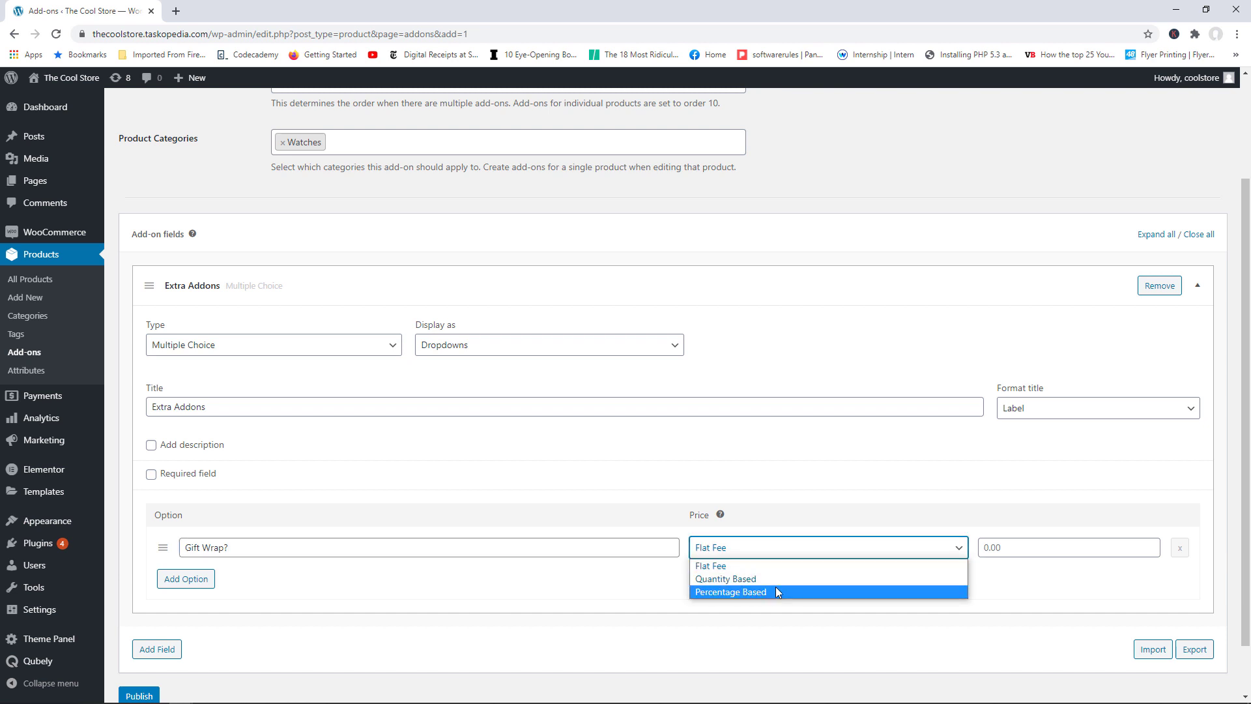
pyautogui.click(1021, 546)
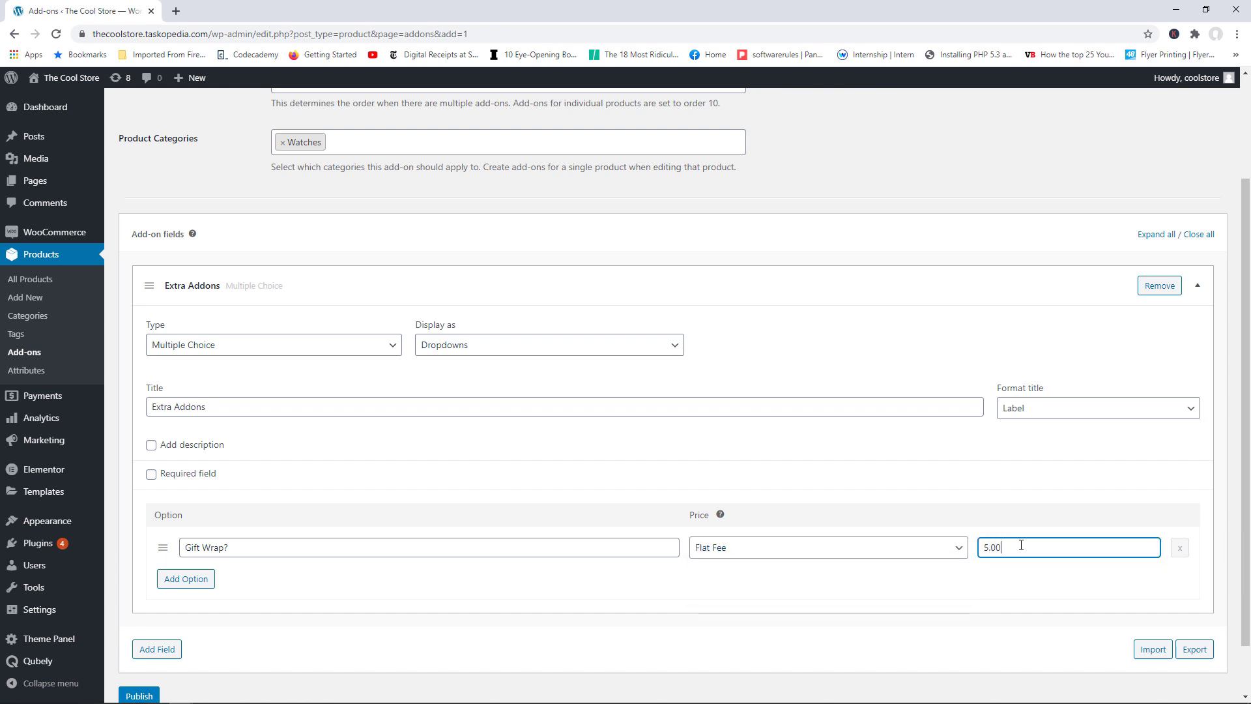
pyautogui.write('5.00')
# - Add a second option "Extra Fast Delivery" with a flat fee of 50.00 and publish the add-on group
pyautogui.click(184, 584)
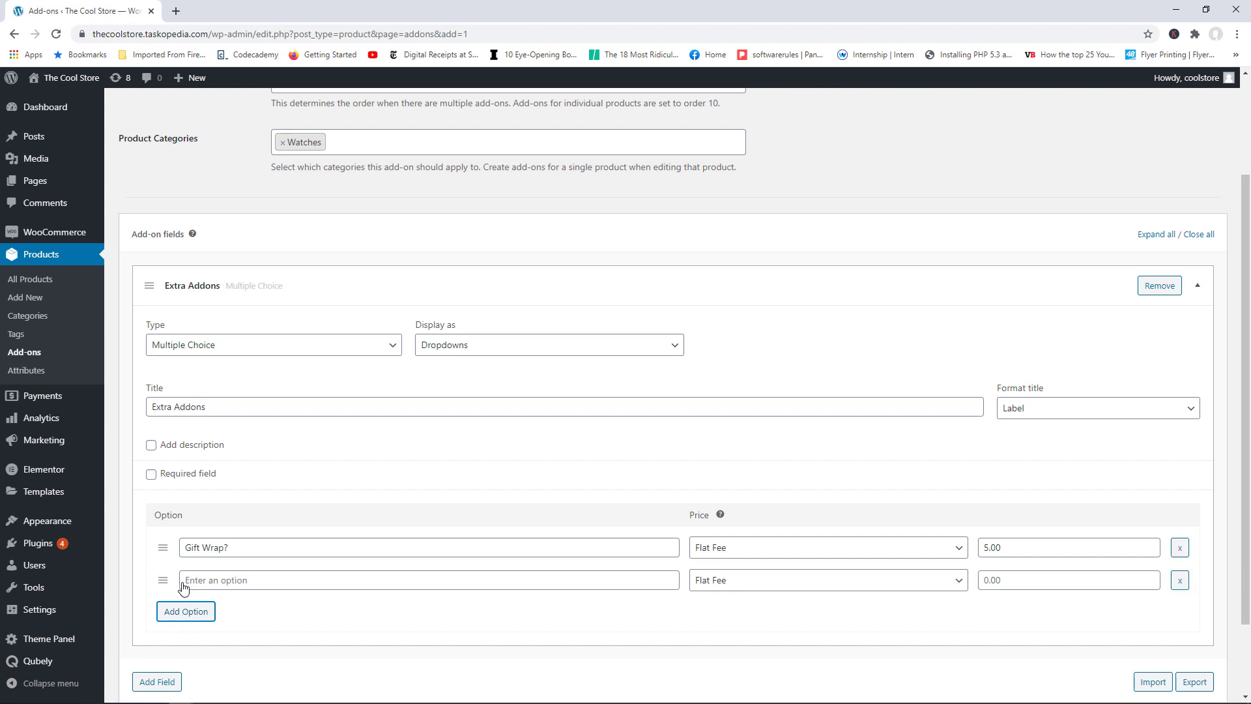
pyautogui.click(238, 579)
pyautogui.write('Extra Fast Delivery')
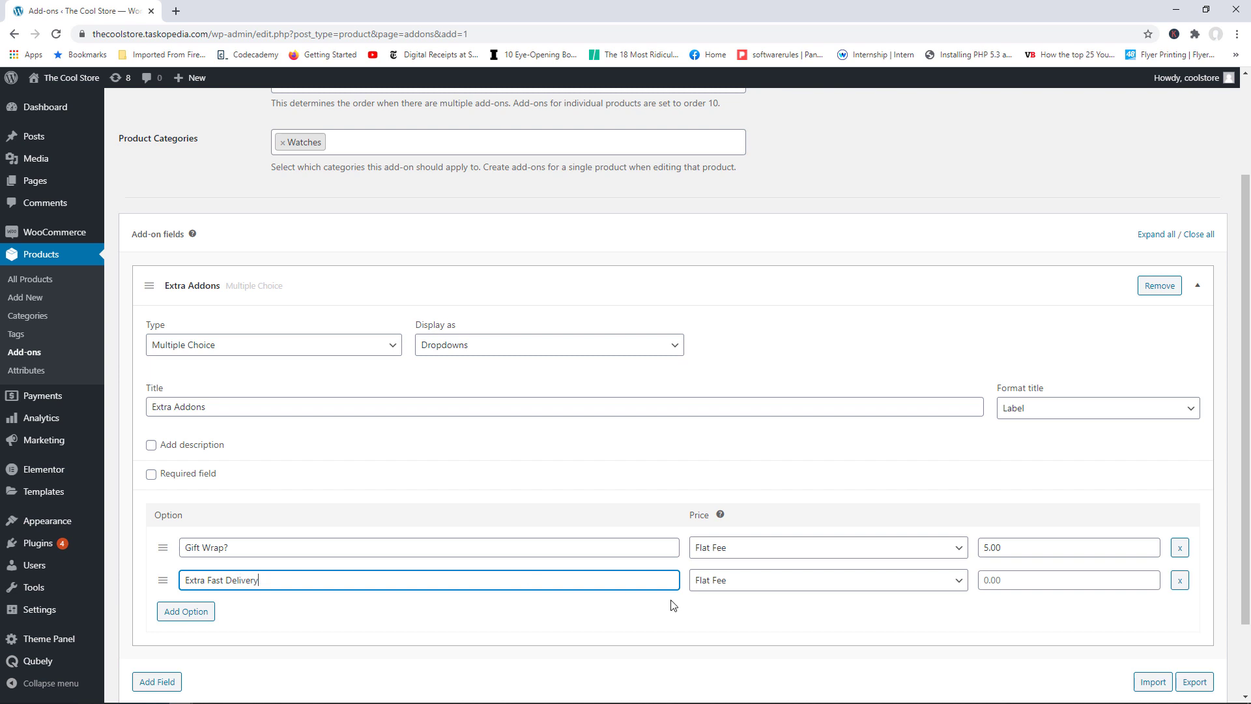
pyautogui.click(1006, 580)
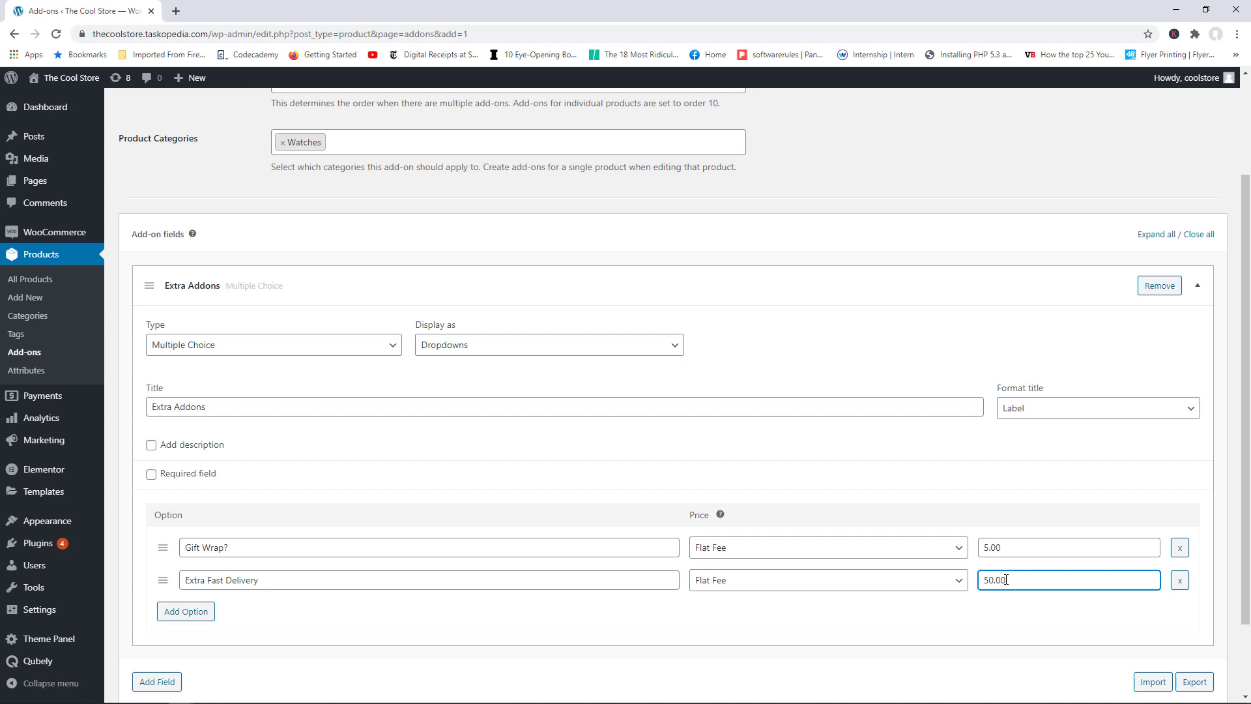
pyautogui.moveTo(1246, 373); pyautogui.dragTo(1246, 428)
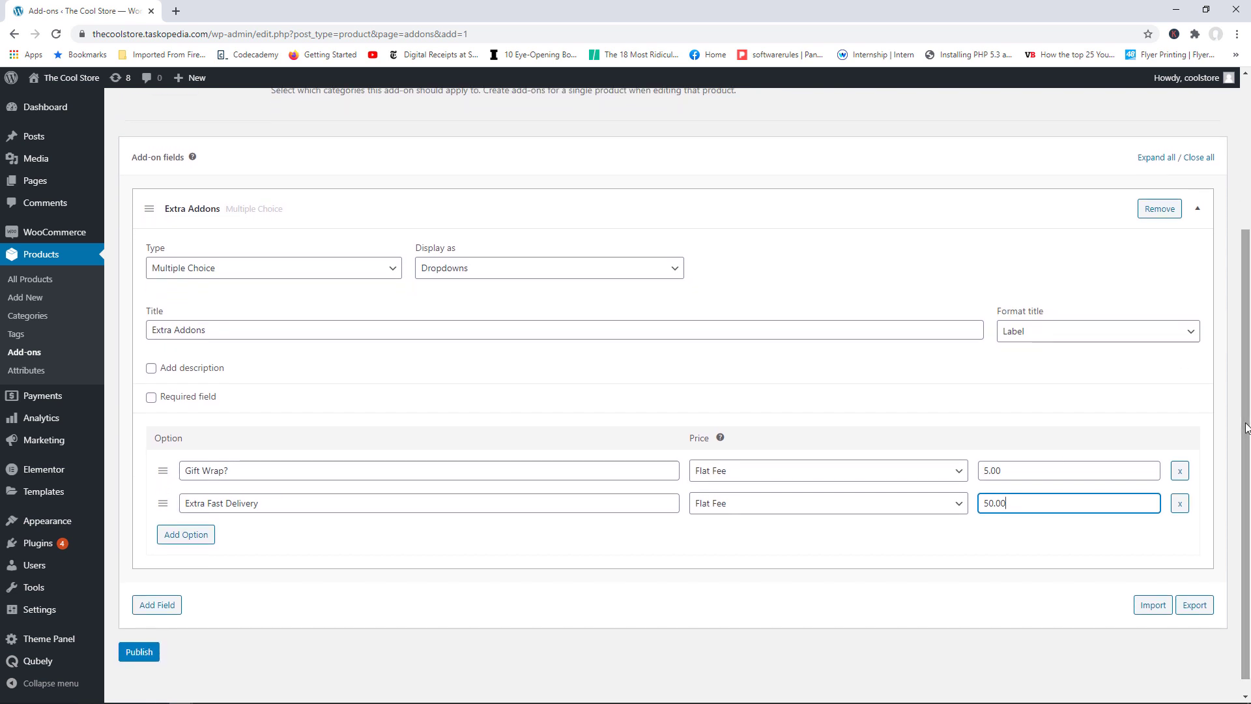
pyautogui.click(138, 658)
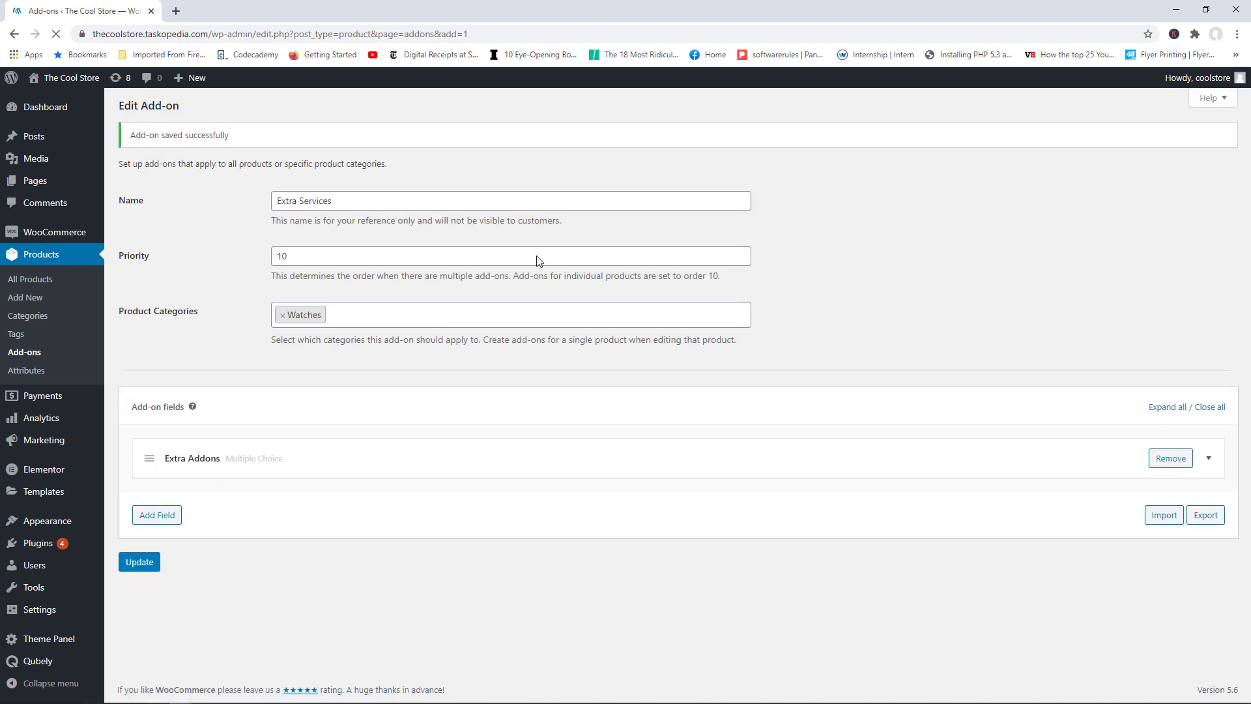
# - Open the storefront in a new browser tab and go to the Lorex Wrist Watch product page
pyautogui.rightClick(80, 80)
pyautogui.click(99, 84)
pyautogui.click(207, 12)
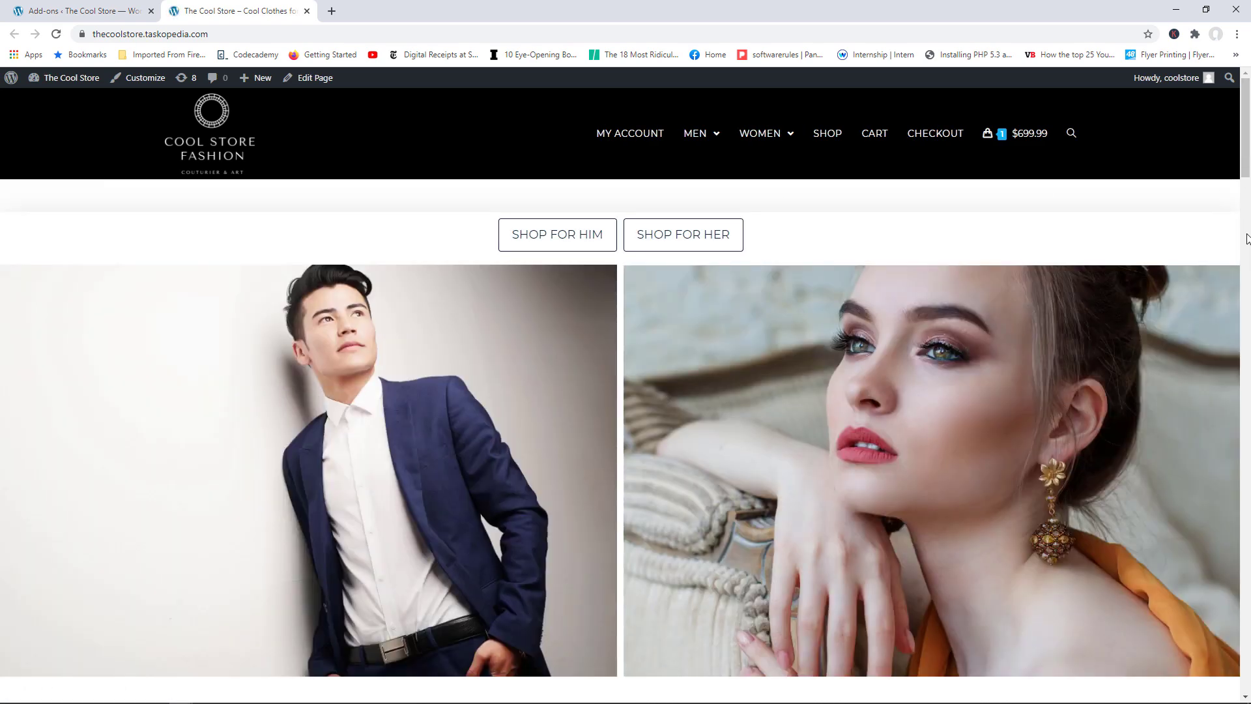
pyautogui.scroll(-11, 1247, 238)
pyautogui.scroll(4, 1247, 238)
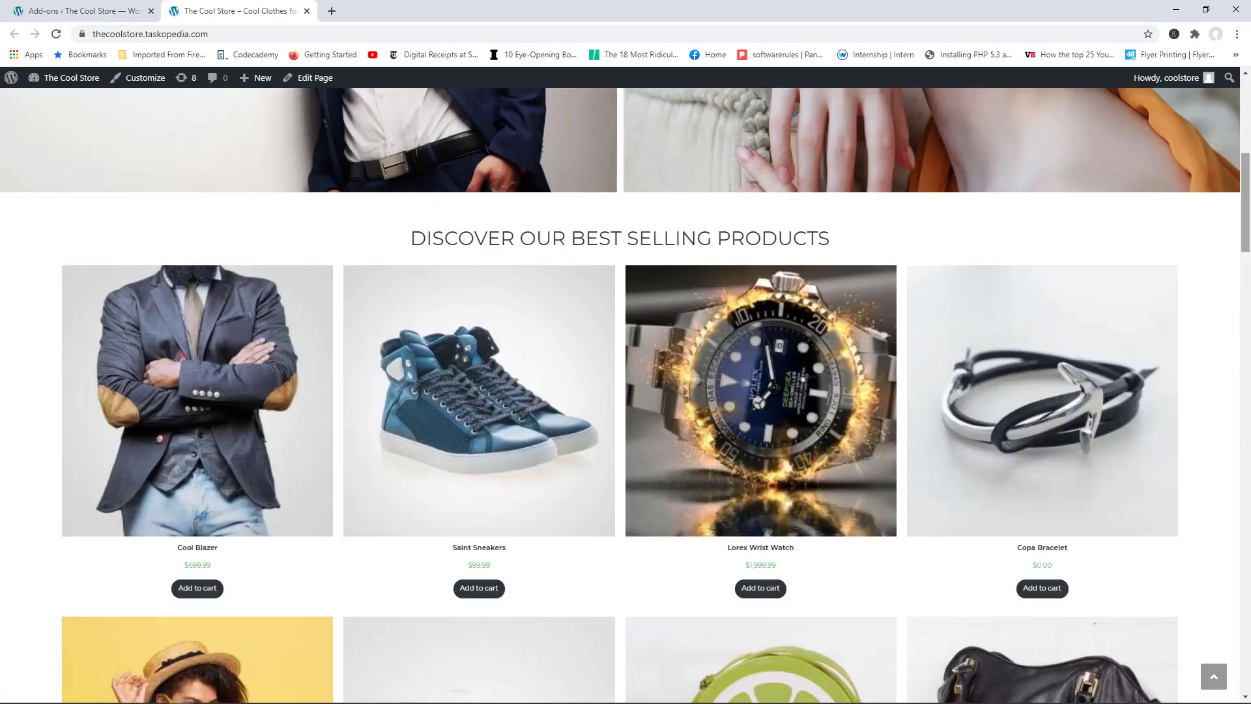
pyautogui.click(793, 322)
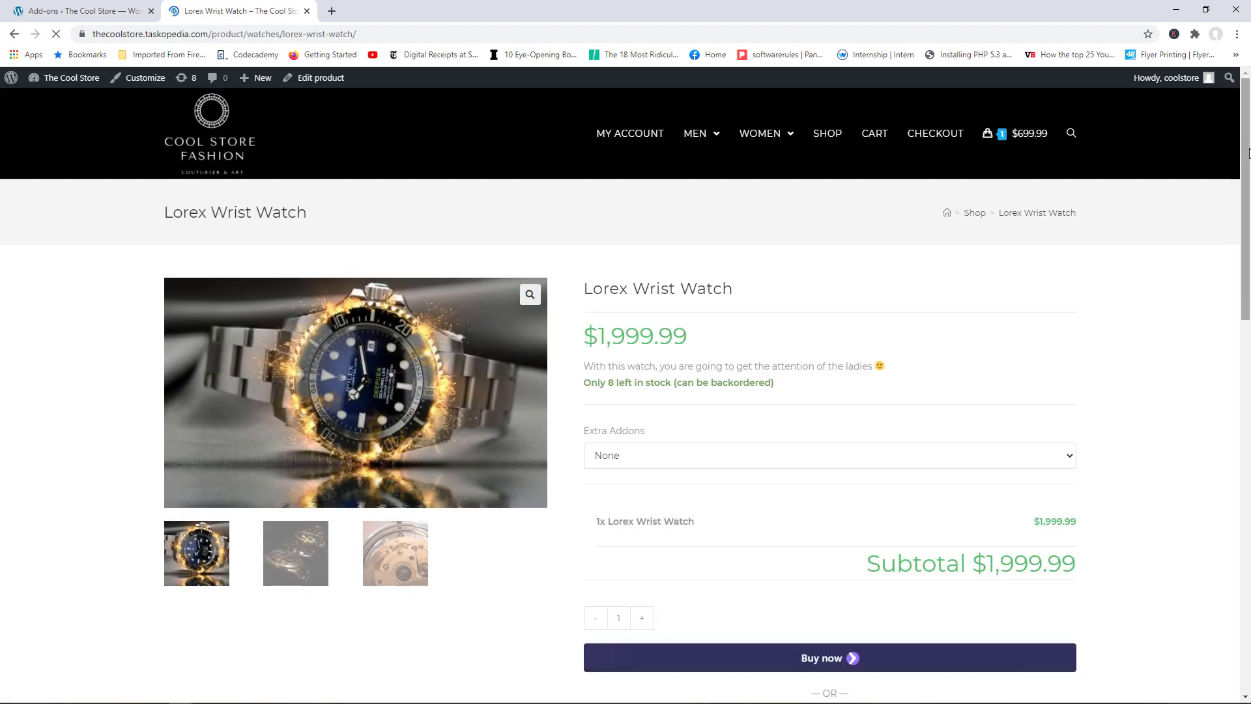
# - Test the Extra Addons choices on the watch page by selecting Extra Fast Delivery (+$50.00)
pyautogui.moveTo(1247, 153); pyautogui.dragTo(1247, 215)
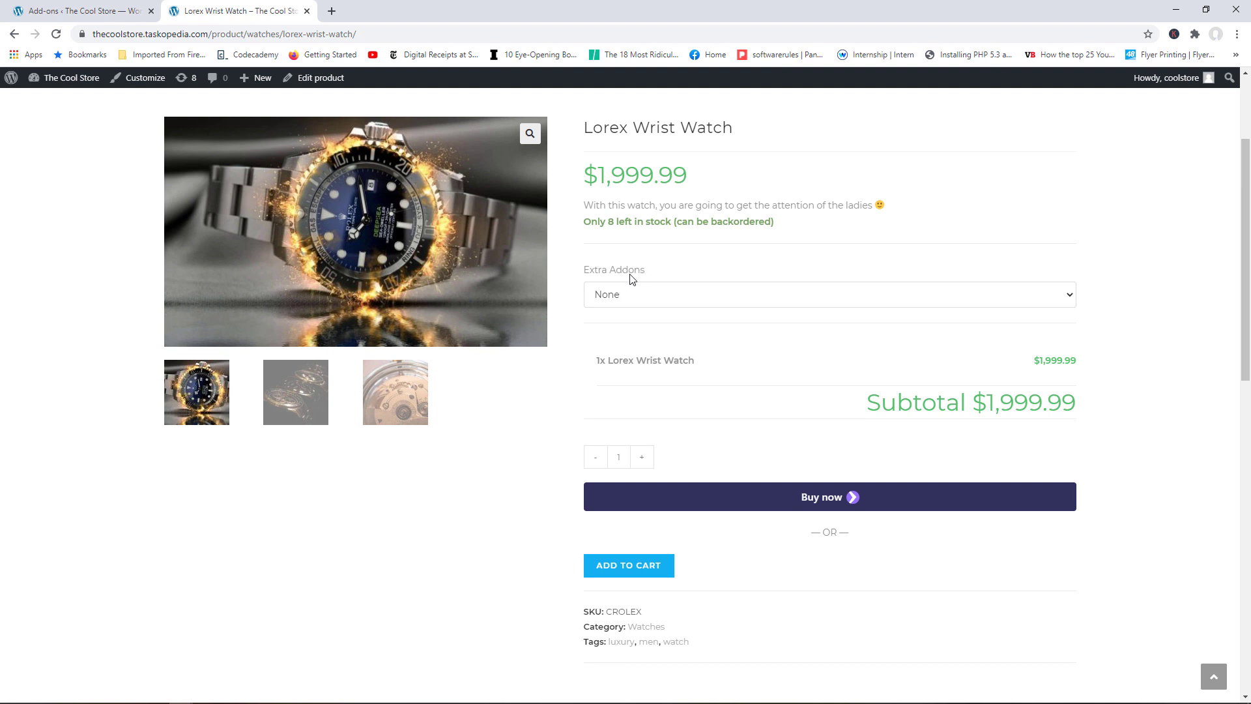
pyautogui.click(676, 298)
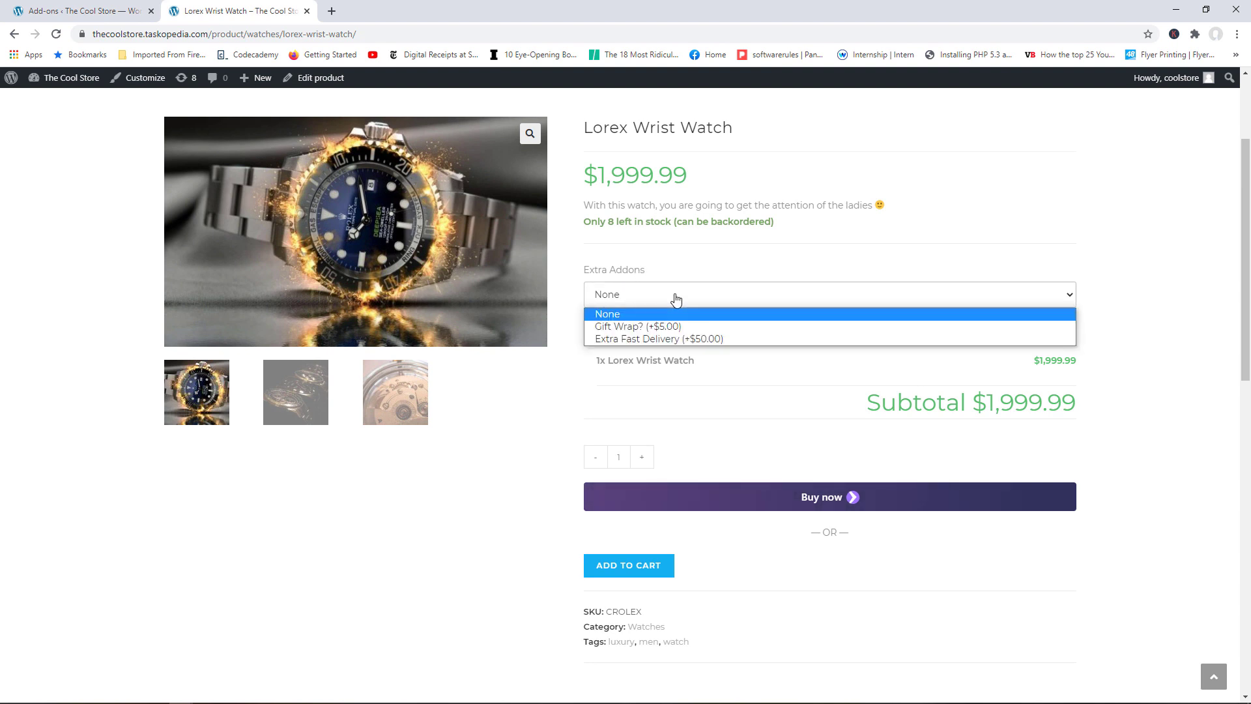
pyautogui.click(648, 338)
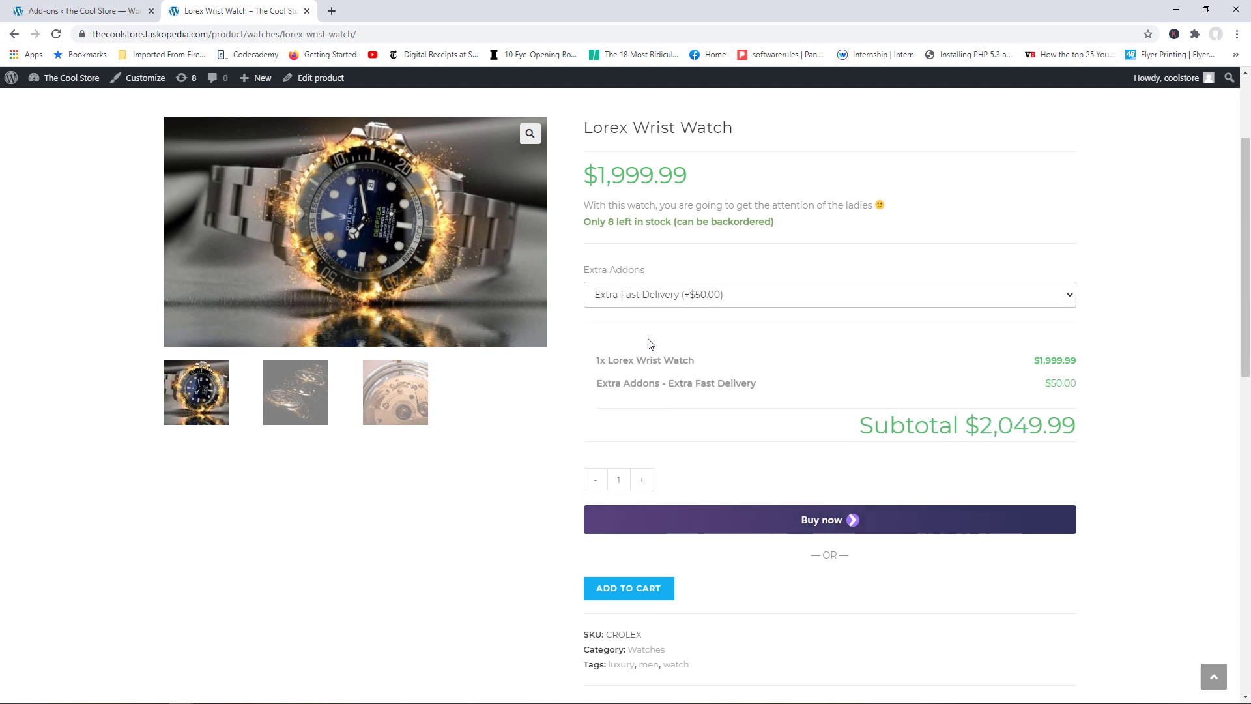
pyautogui.click(684, 298)
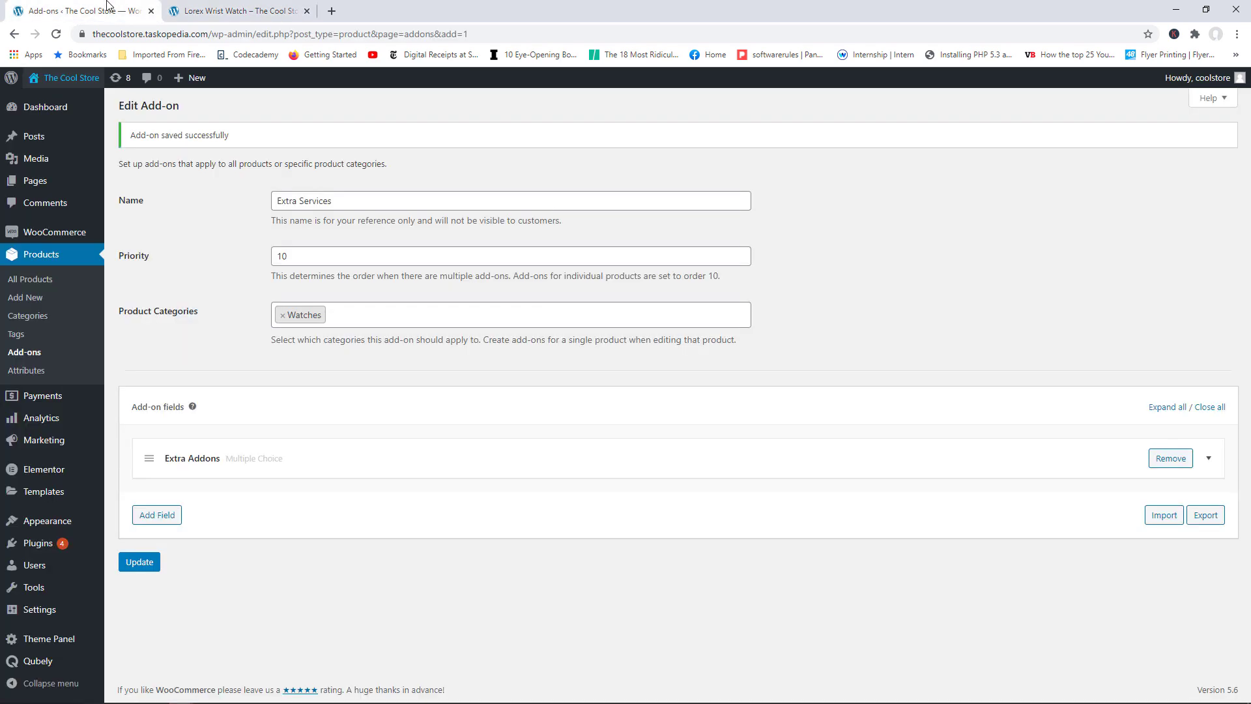
# - Switch to the add-on editor, change the Extra Addons field type to Checkboxes and update the add-on group
pyautogui.click(108, 10)
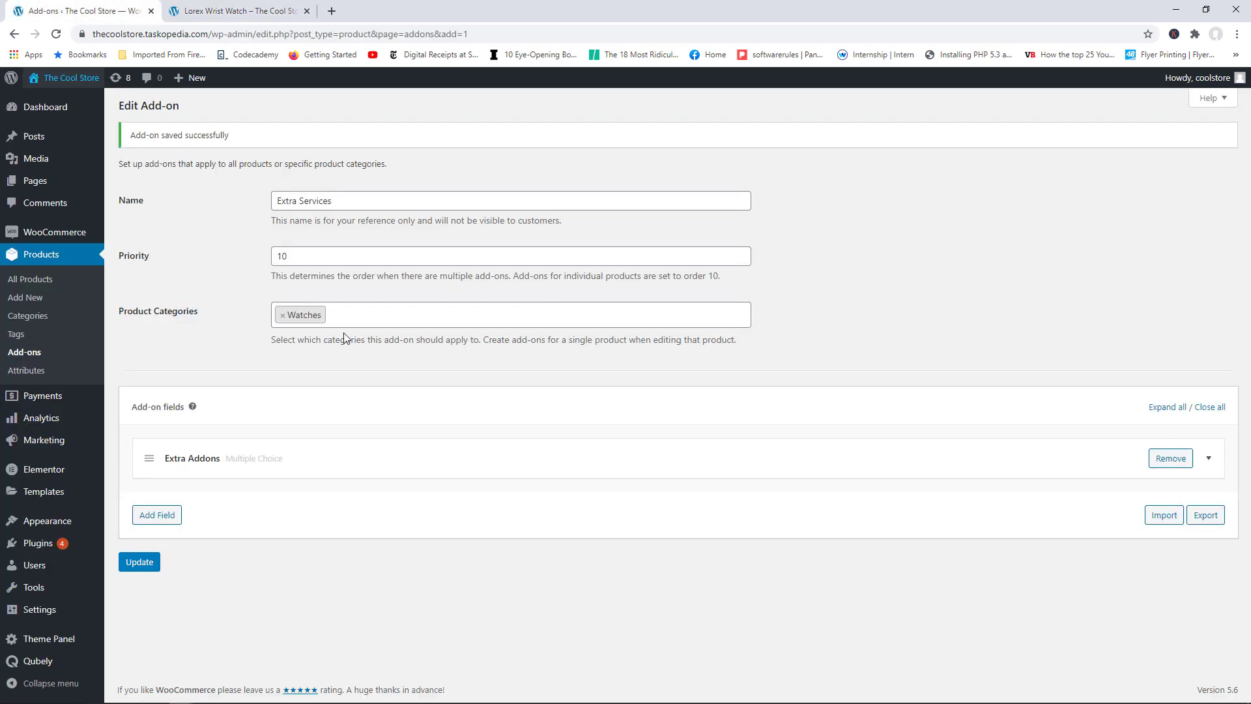
pyautogui.click(1208, 459)
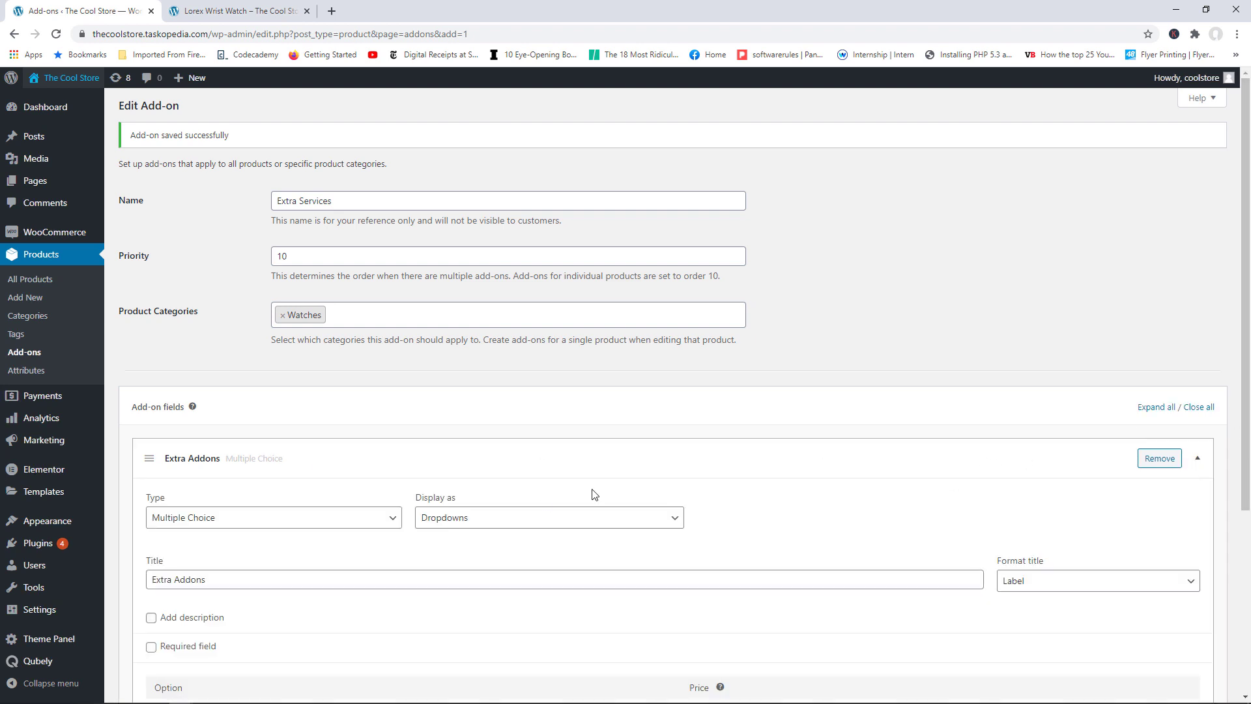
pyautogui.click(393, 526)
pyautogui.click(267, 547)
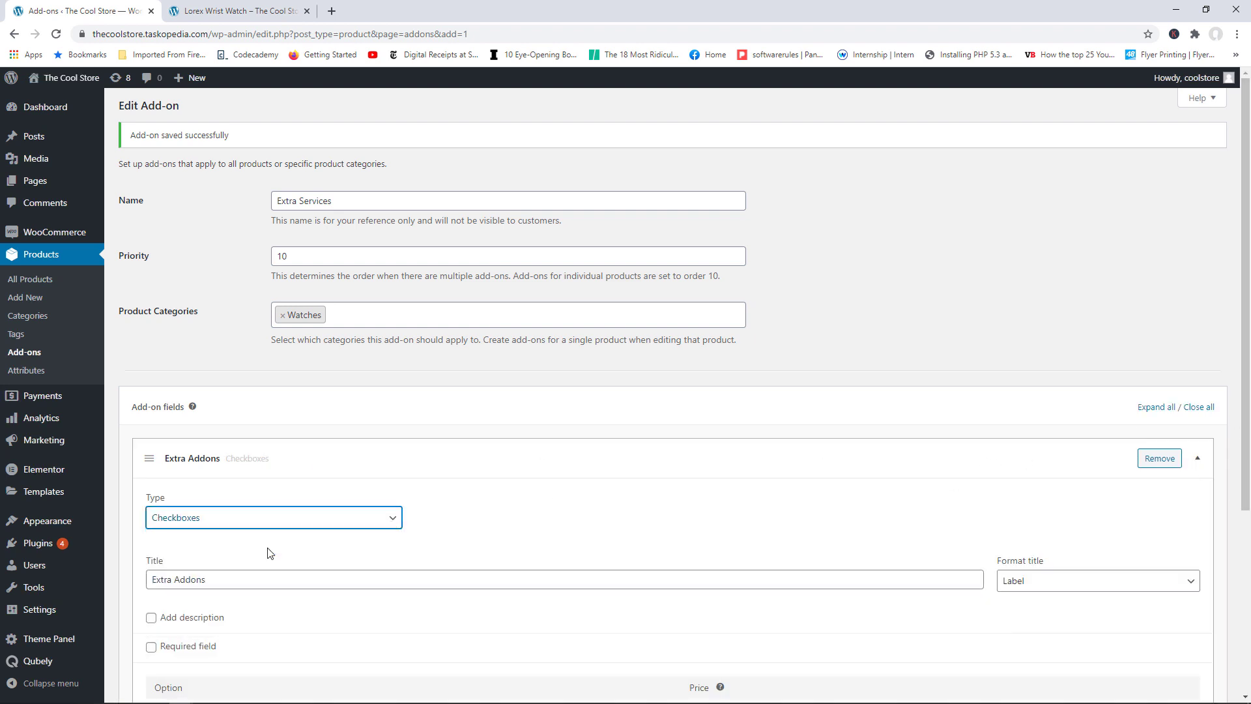
pyautogui.moveTo(1245, 320); pyautogui.dragTo(1244, 443)
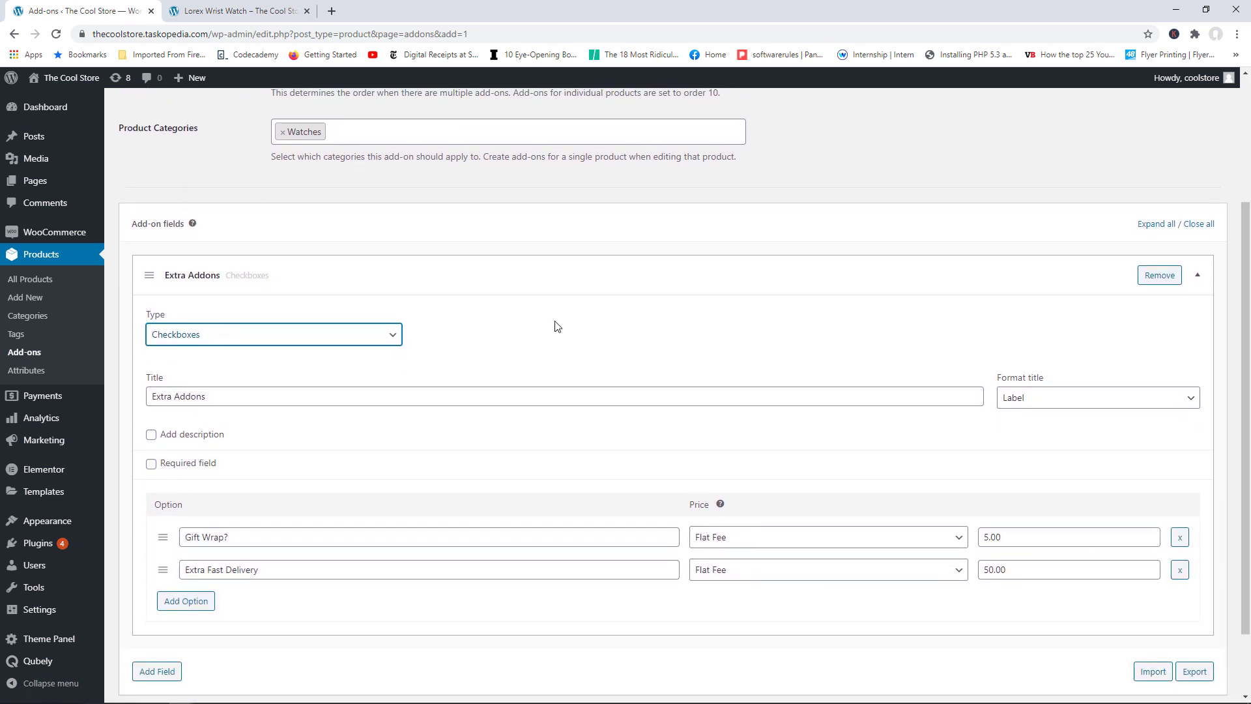
pyautogui.click(377, 336)
pyautogui.click(456, 351)
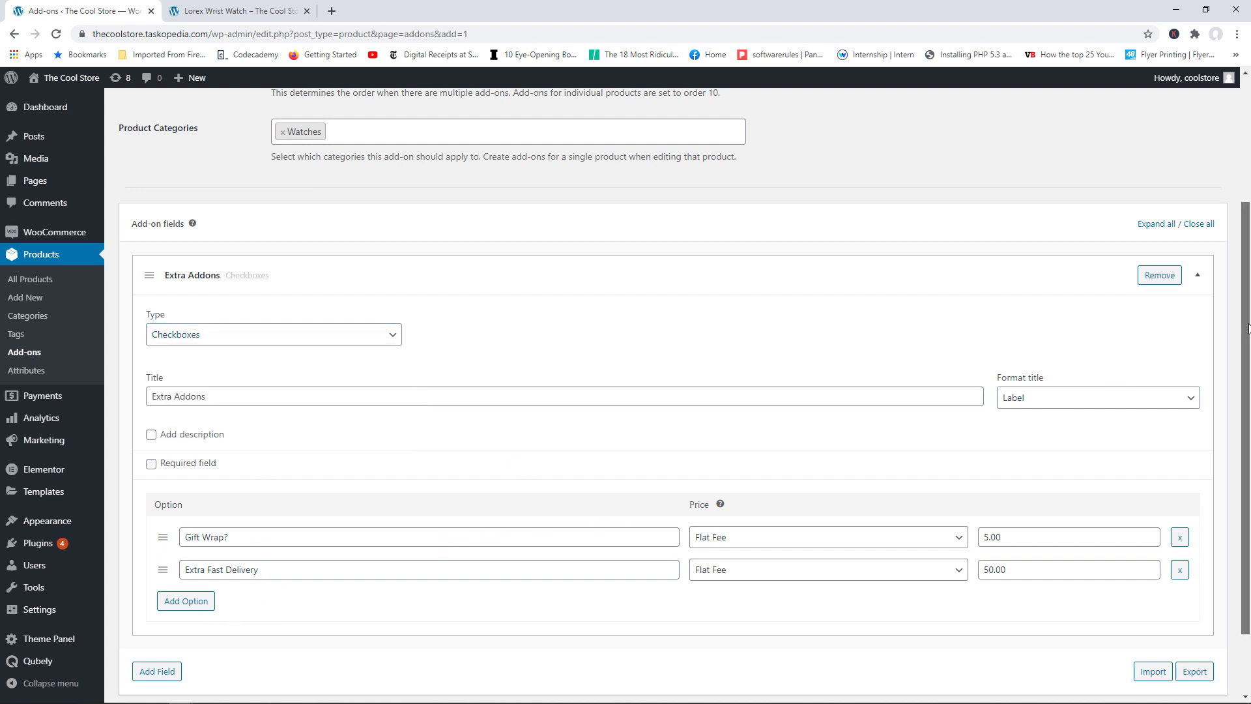
pyautogui.moveTo(1245, 345); pyautogui.dragTo(1245, 402)
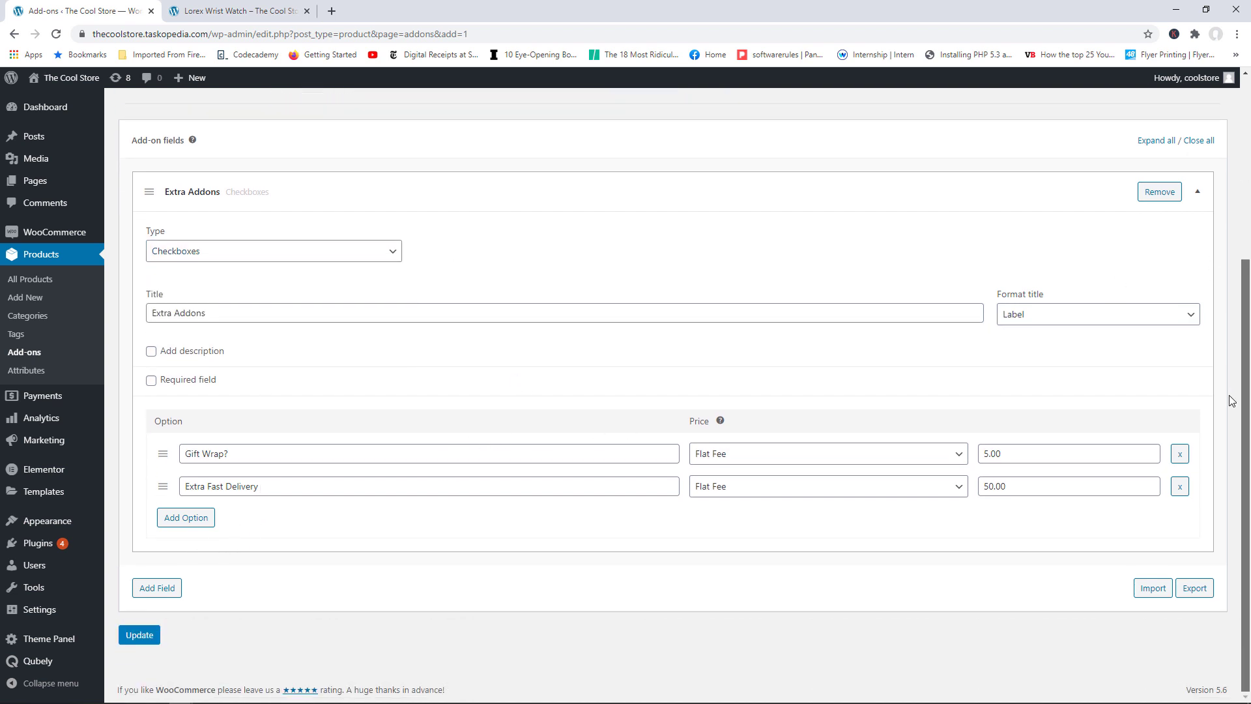
pyautogui.click(140, 636)
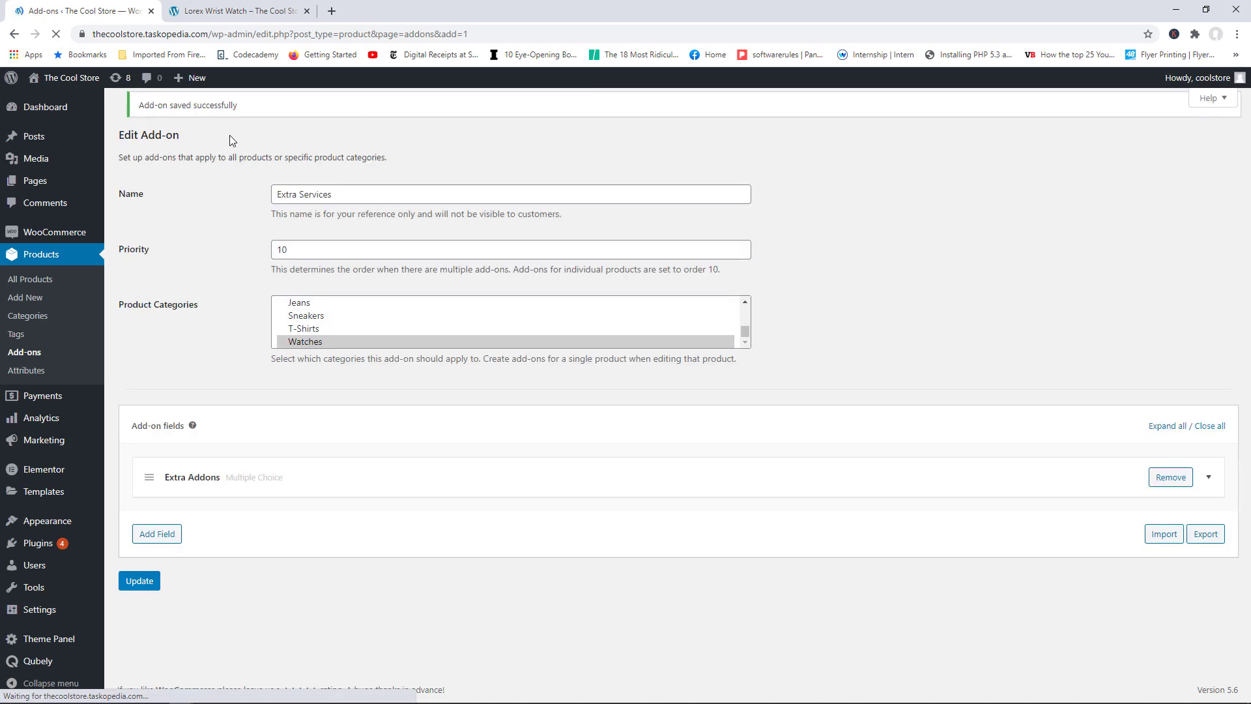
# - Reload the Lorex Wrist Watch page and test the Gift Wrap? and Extra Fast Delivery checkboxes by selecting and clearing both
pyautogui.click(235, 5)
pyautogui.click(57, 34)
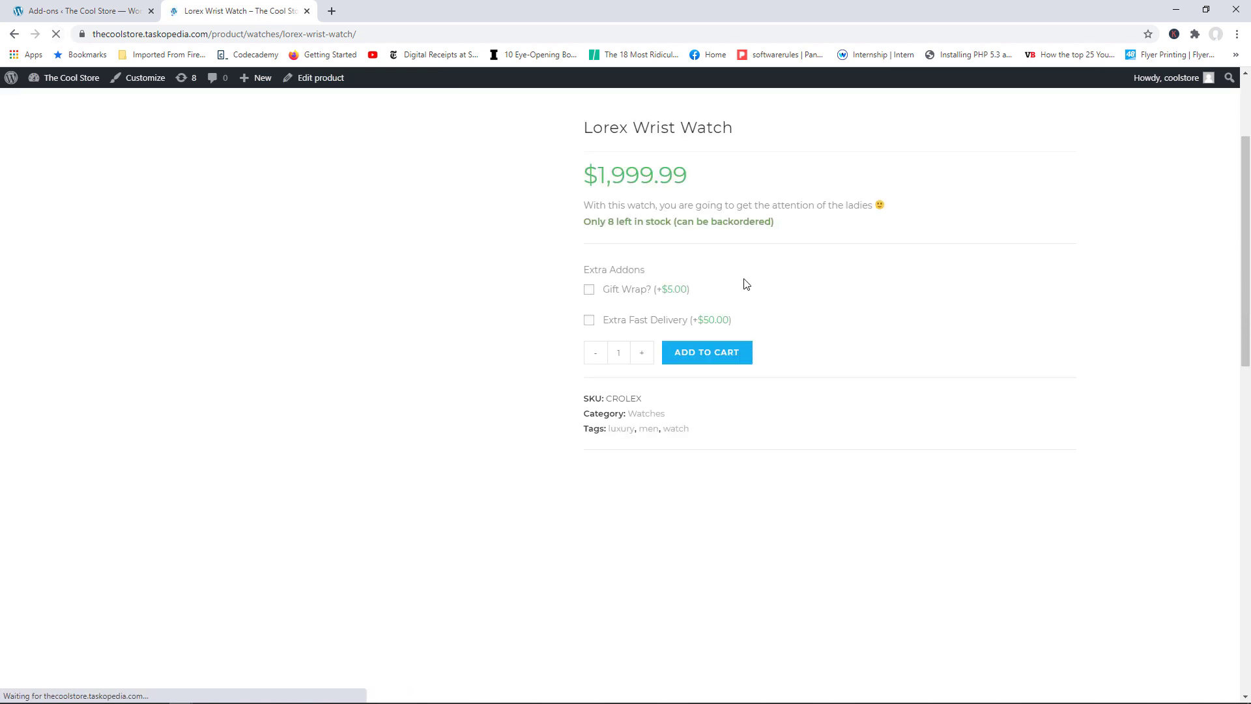
pyautogui.click(589, 289)
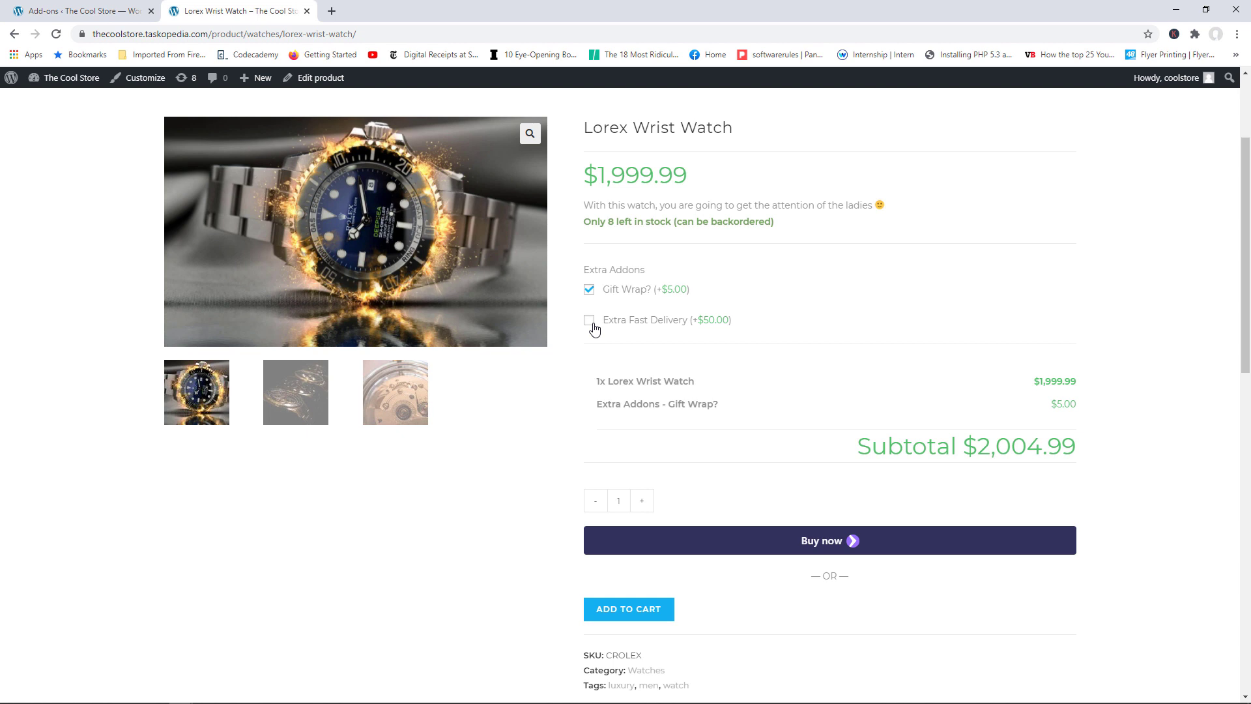
pyautogui.click(590, 321)
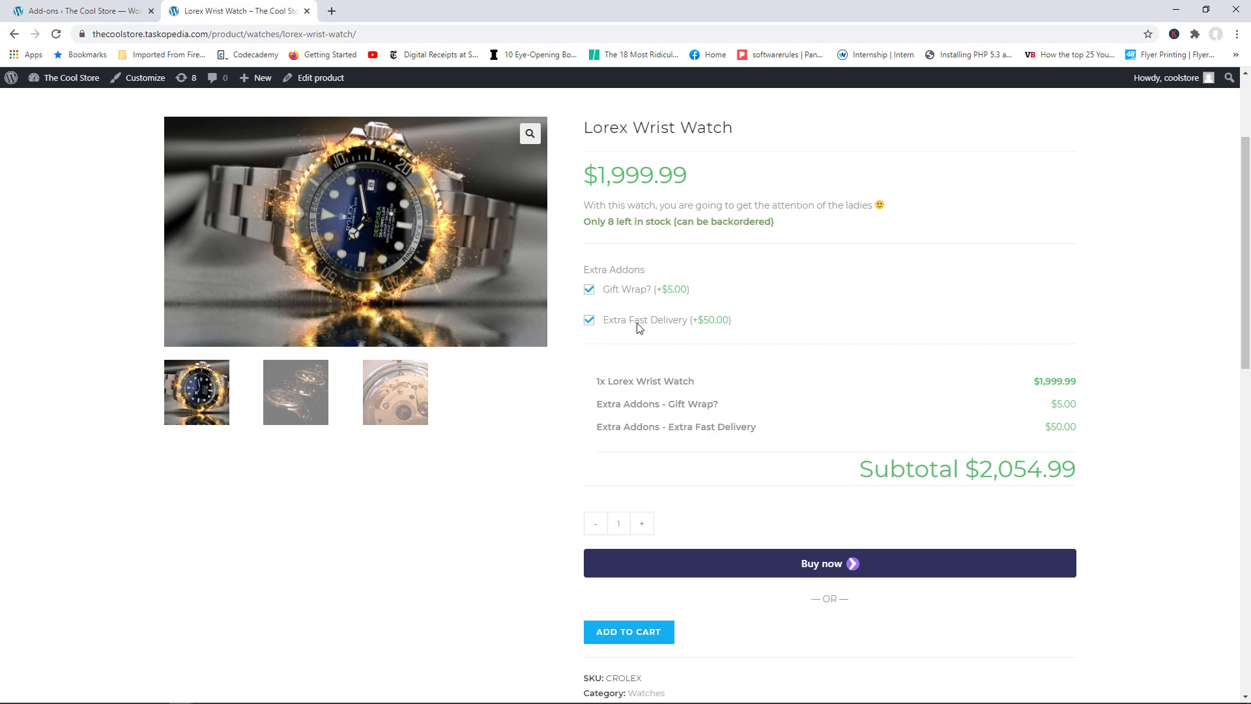
pyautogui.click(590, 320)
pyautogui.click(587, 291)
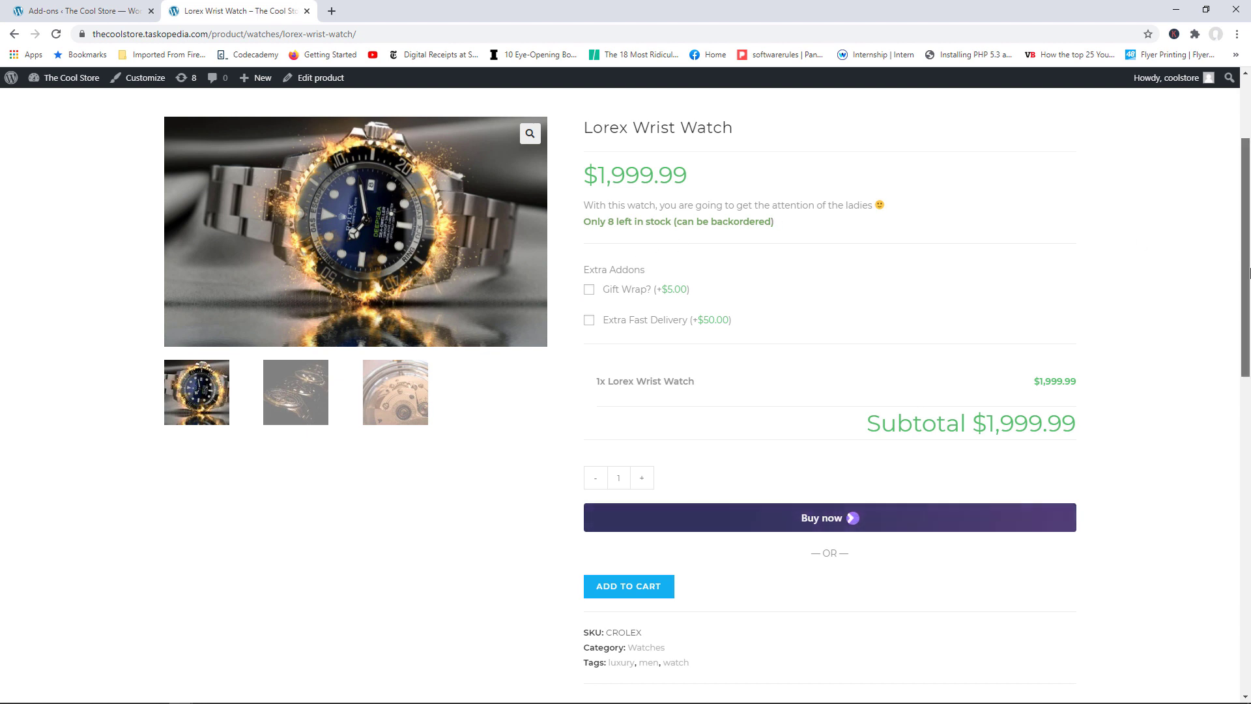
# - Open the Woo Hoody product page from the shop and check its purchase options for add-ons
pyautogui.moveTo(1248, 226); pyautogui.dragTo(1249, 168)
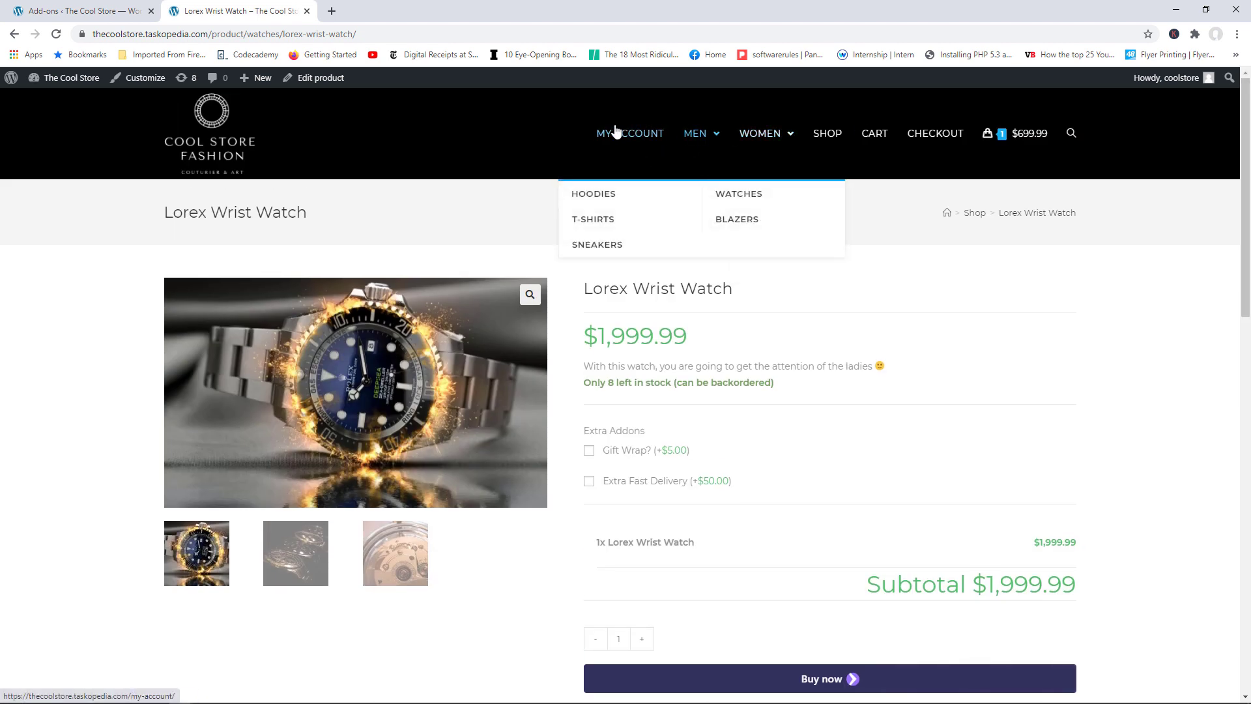
pyautogui.click(833, 131)
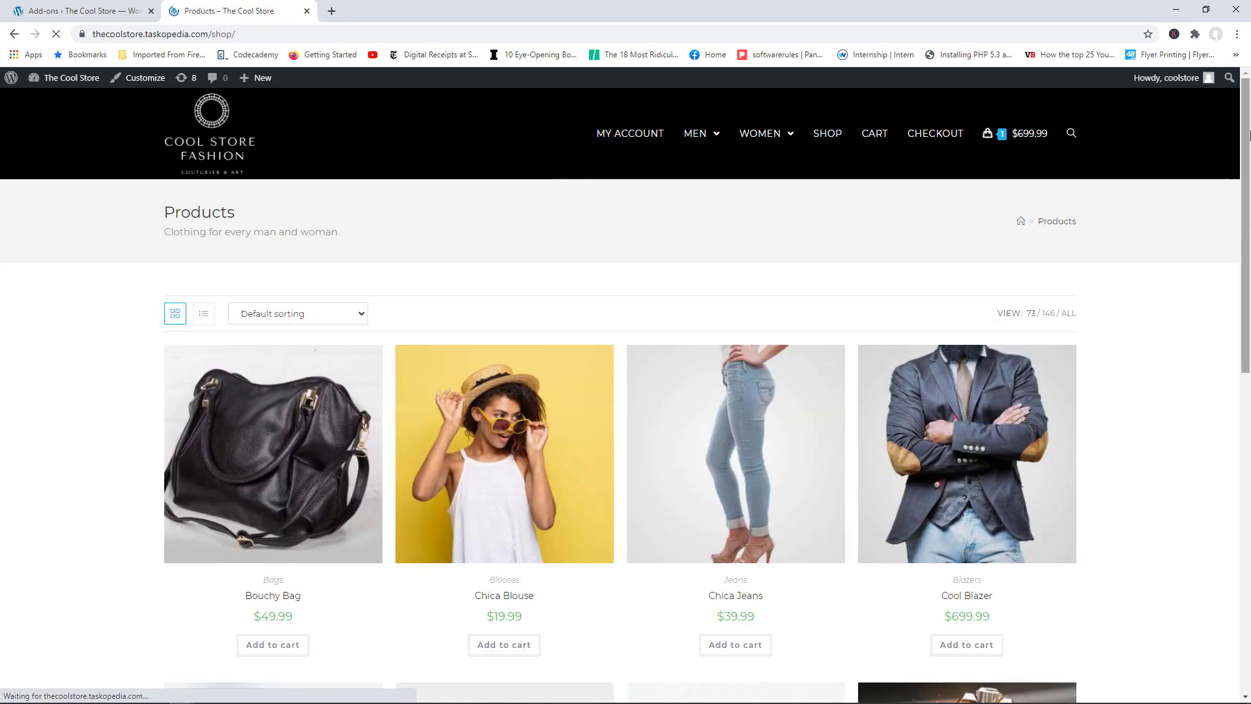
pyautogui.moveTo(1248, 189); pyautogui.dragTo(1221, 384)
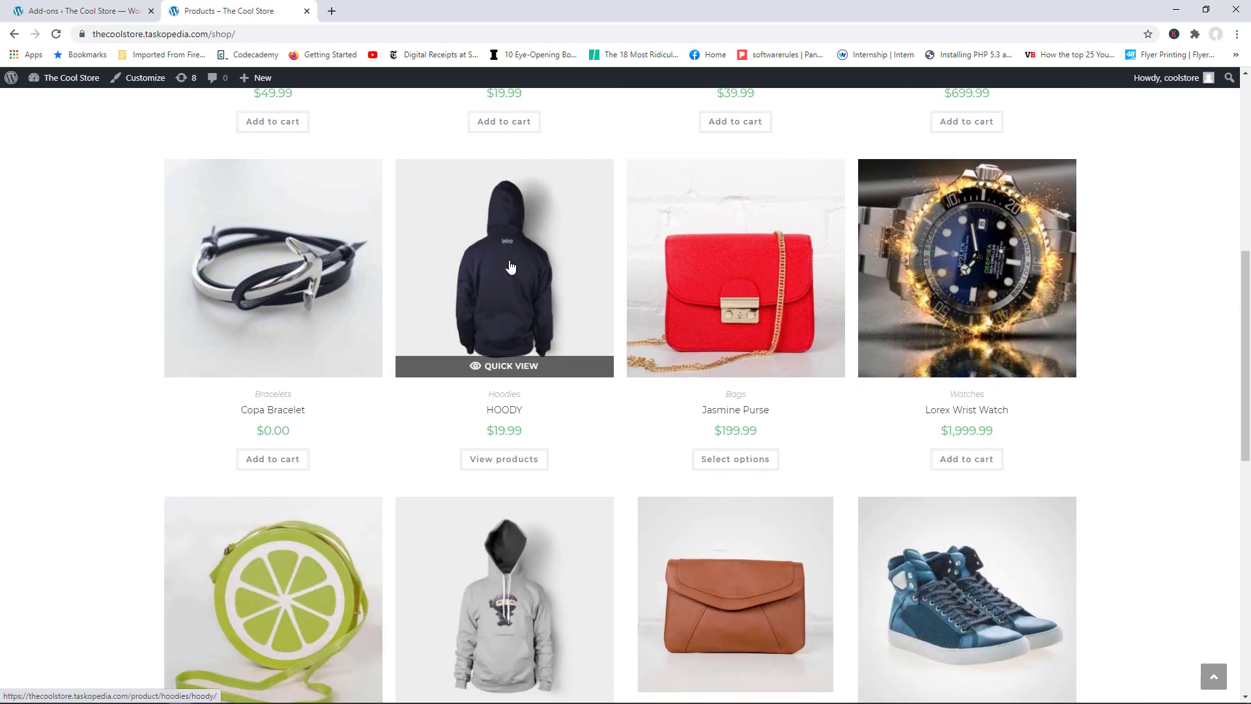
pyautogui.scroll(-7, 1225, 424)
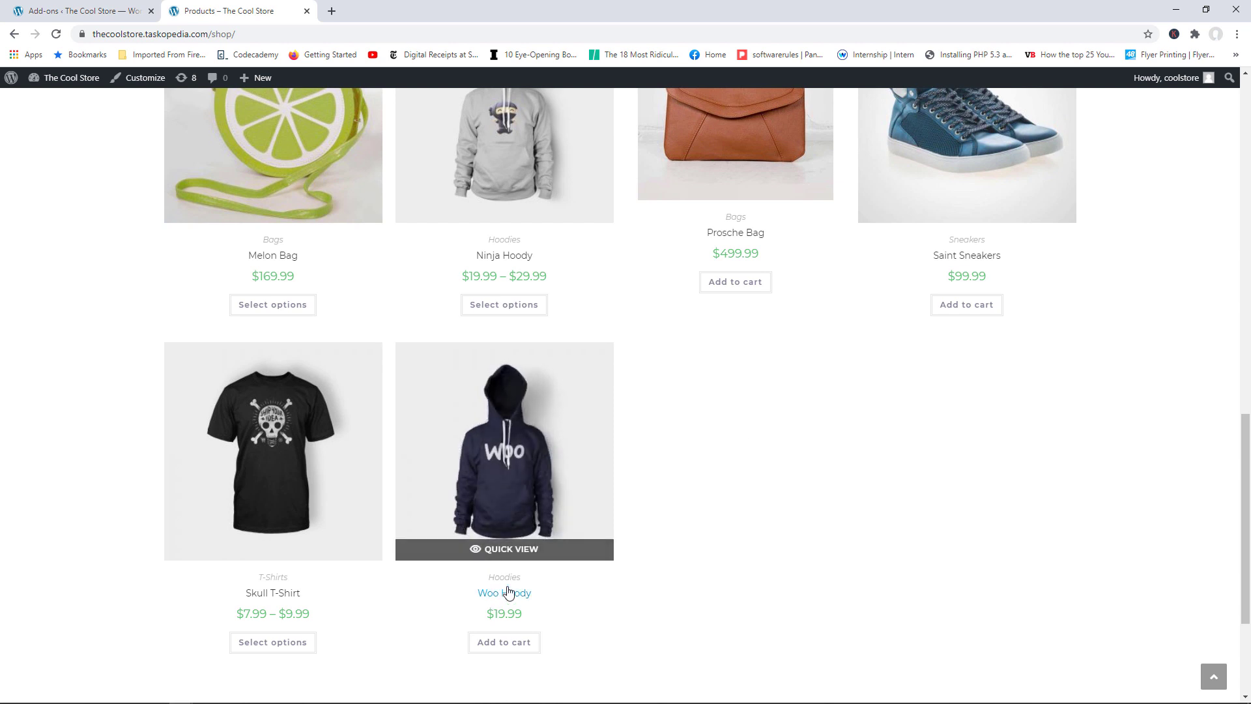
pyautogui.click(535, 400)
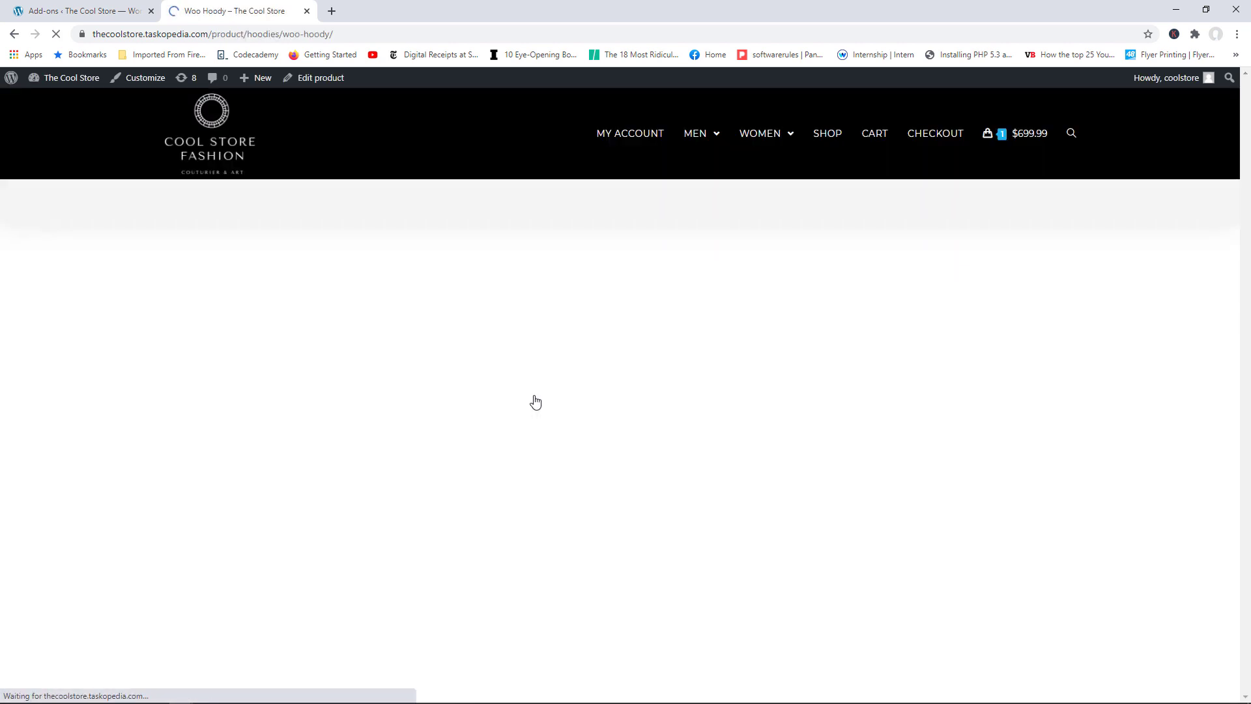
pyautogui.moveTo(1249, 209); pyautogui.dragTo(1241, 278)
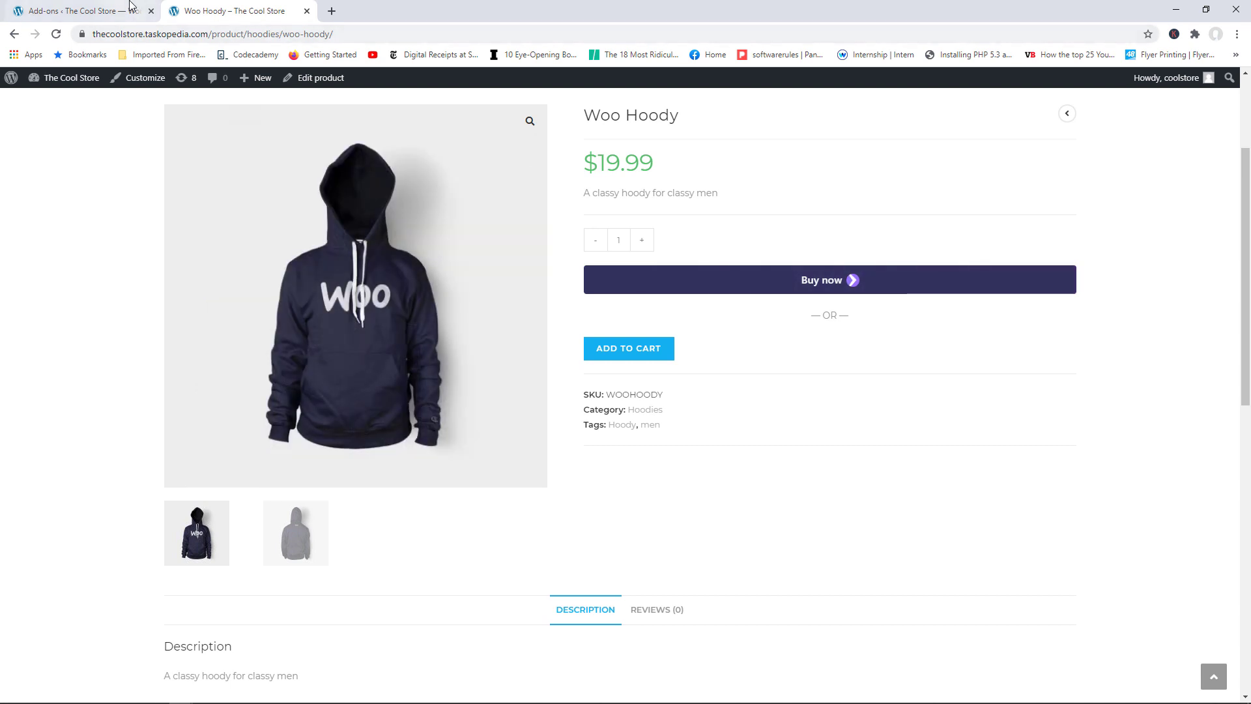
# - Return to the Add-ons list in the admin and create a new add-on group named "Custom Text Options"
pyautogui.click(83, 11)
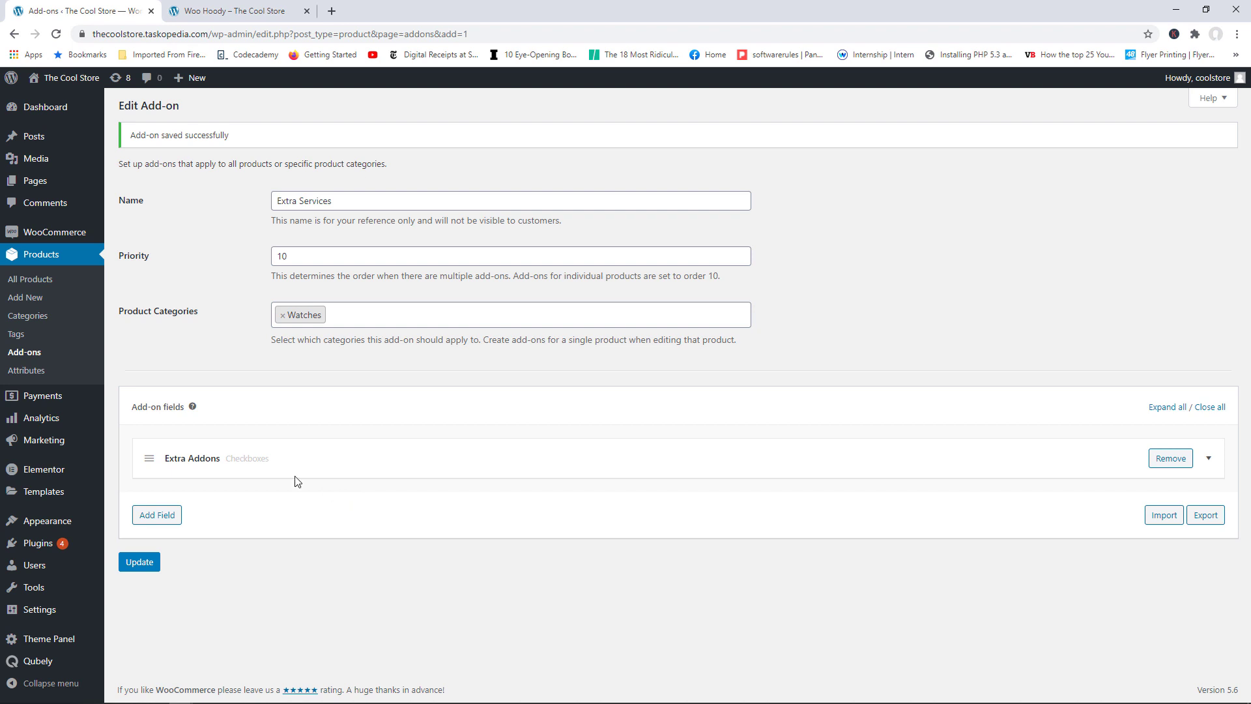
pyautogui.click(24, 352)
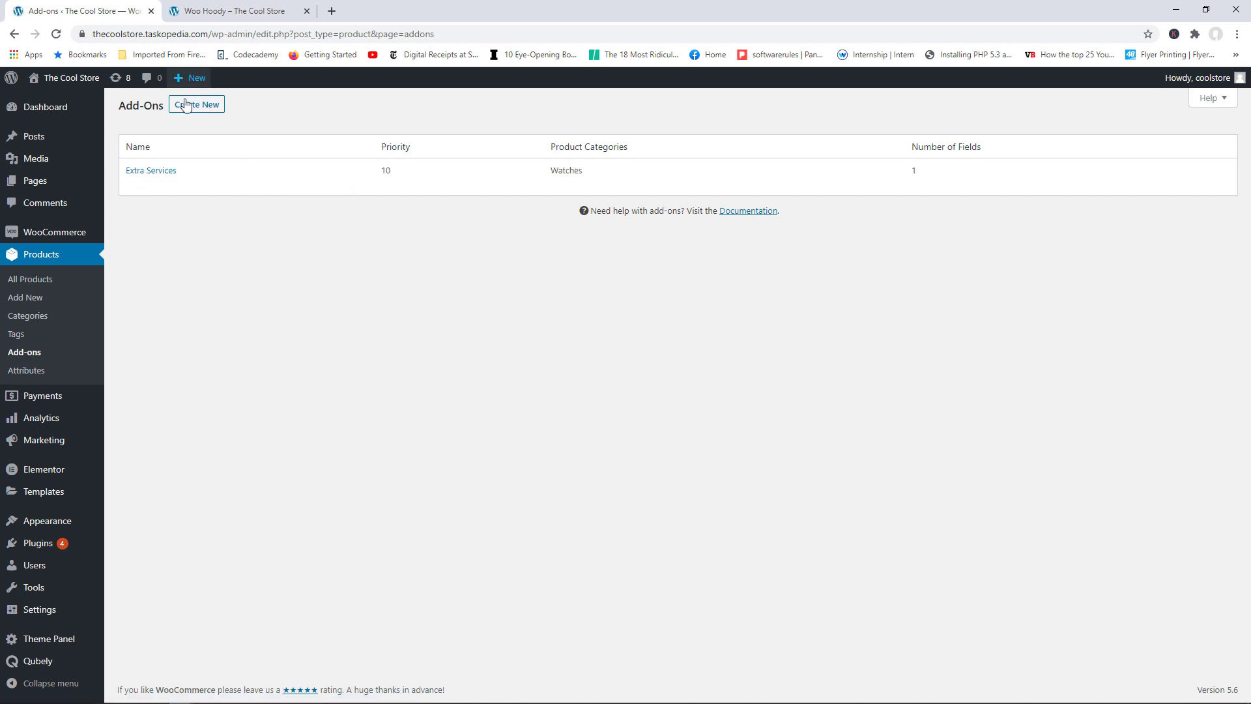
pyautogui.click(204, 108)
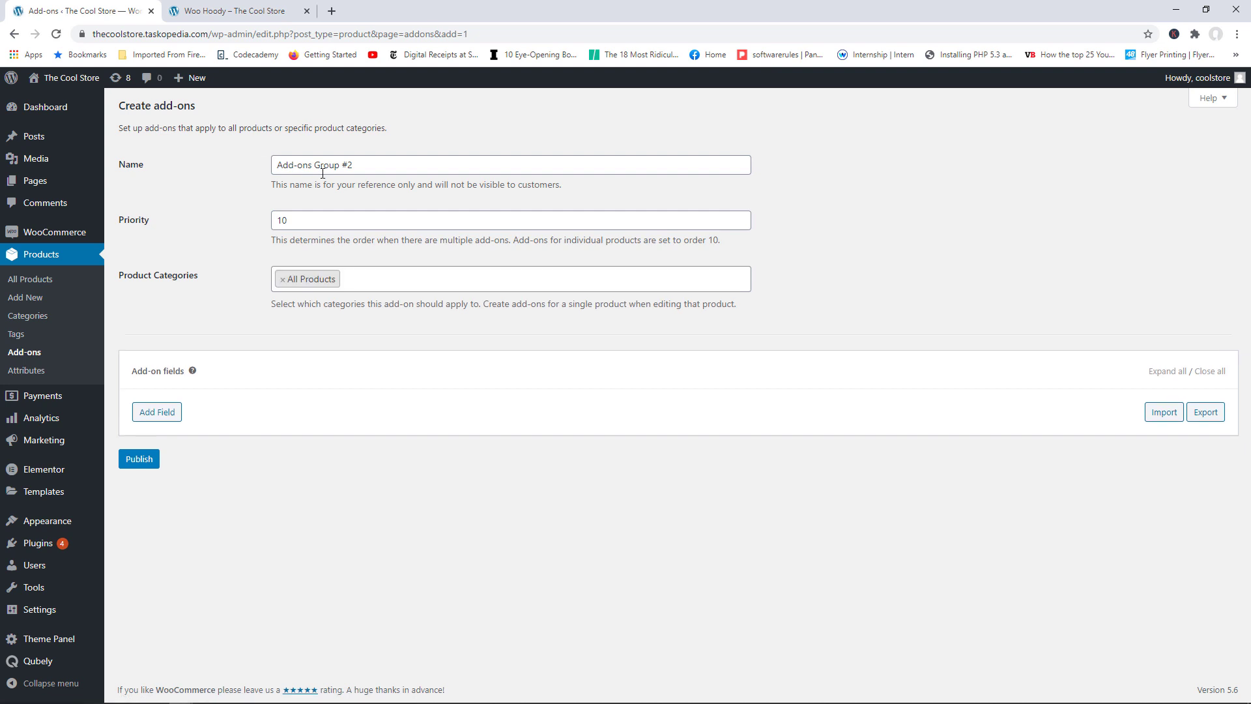
pyautogui.moveTo(363, 171); pyautogui.dragTo(249, 176)
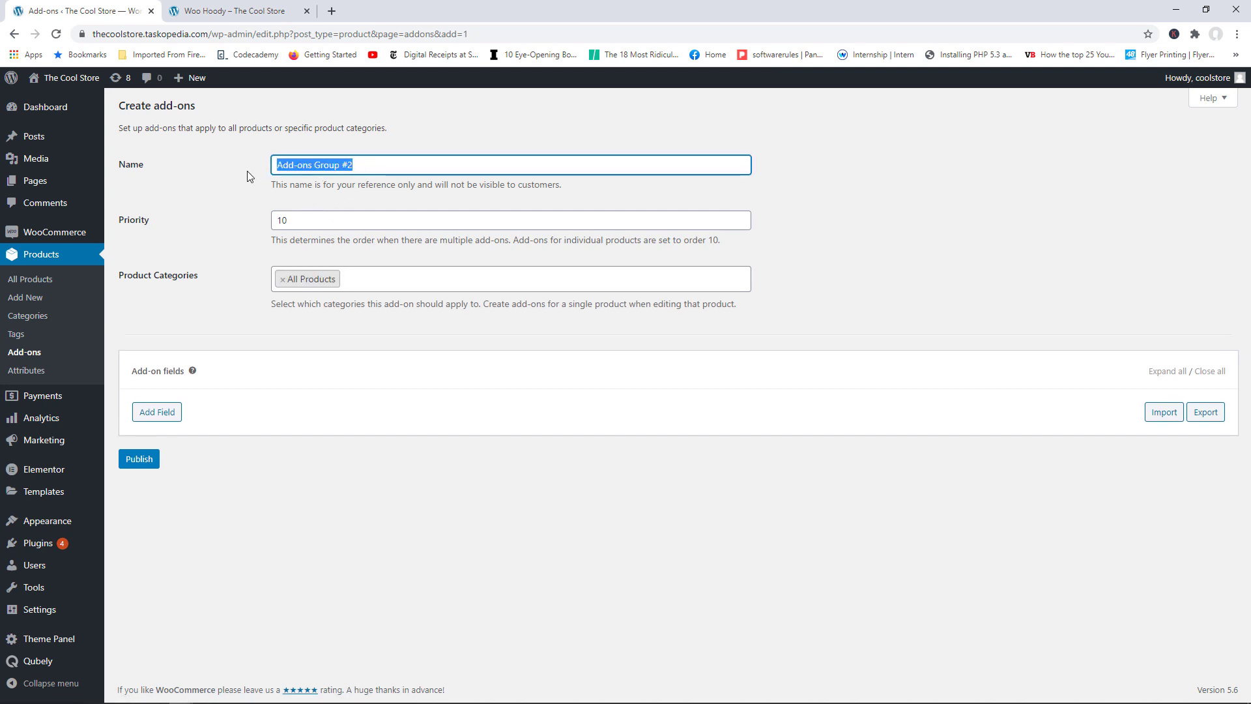
pyautogui.write('Custom R')
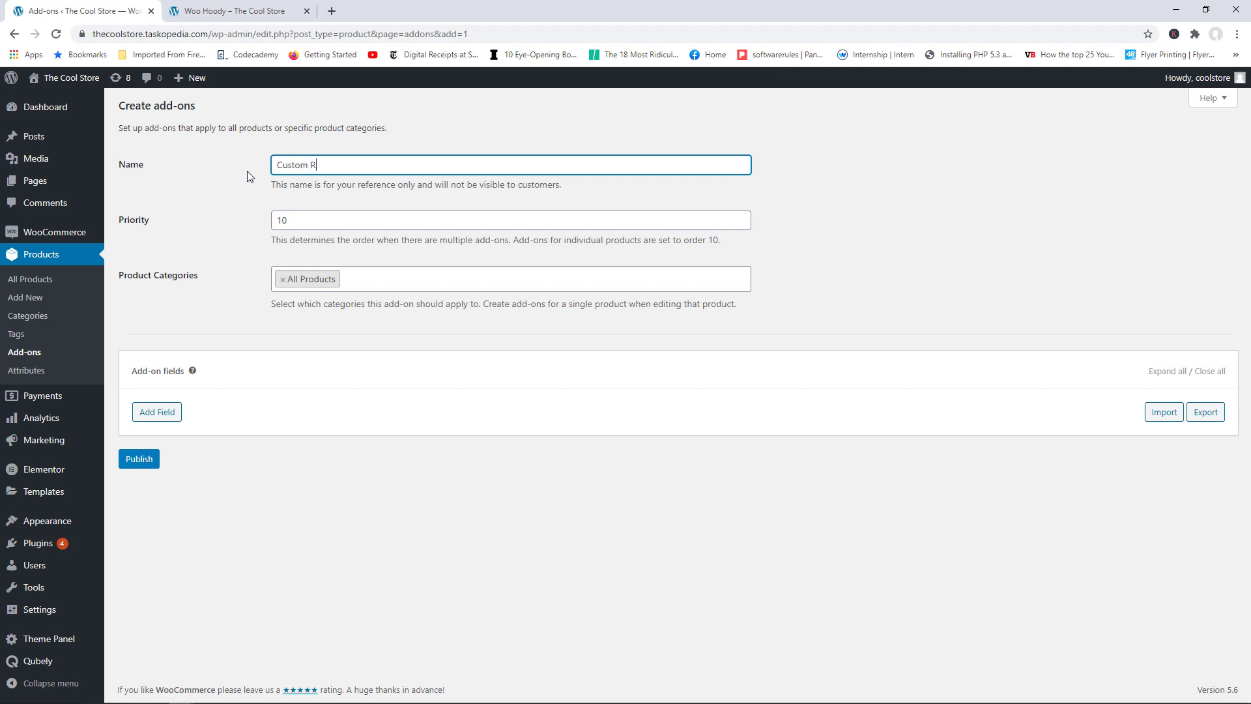
pyautogui.press('BackSpace')
pyautogui.write('Y')
pyautogui.write('Text Op')
pyautogui.write('tio')
pyautogui.write('ns')
# - Remove All Products from the new group's product categories and look at the Woo Hoody product page for reference
pyautogui.click(283, 283)
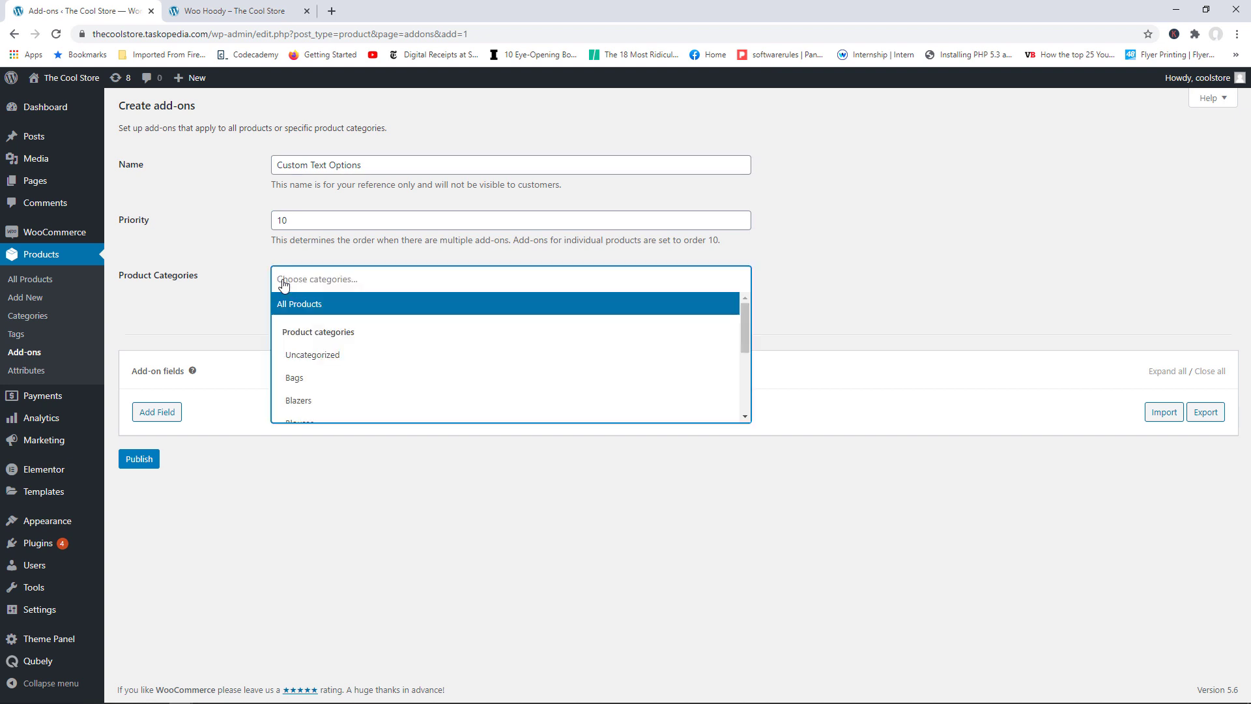
pyautogui.click(785, 293)
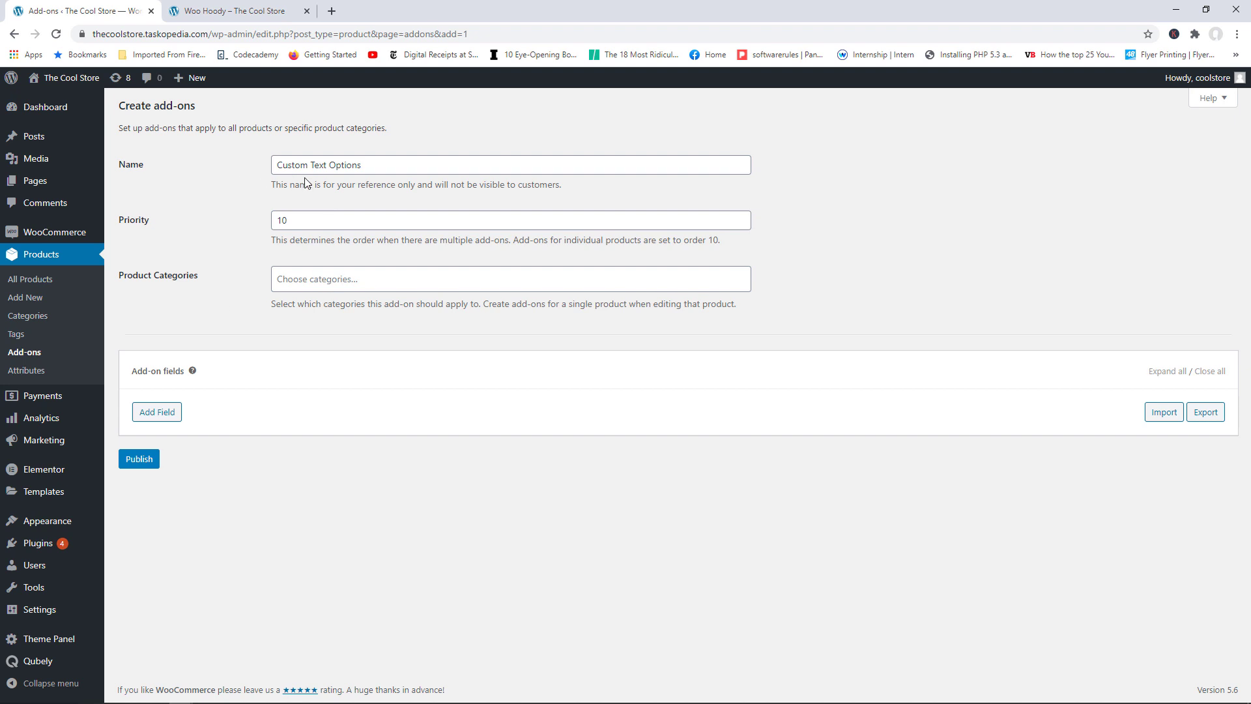
pyautogui.click(205, 9)
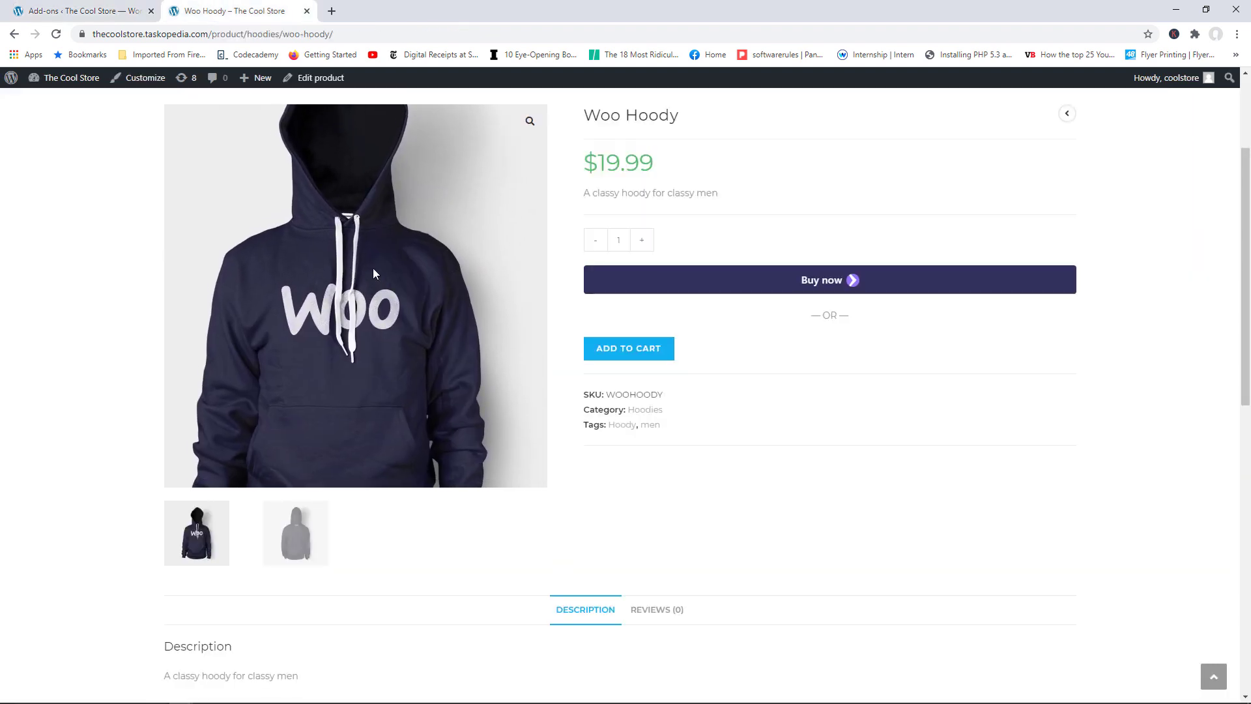
pyautogui.click(137, 8)
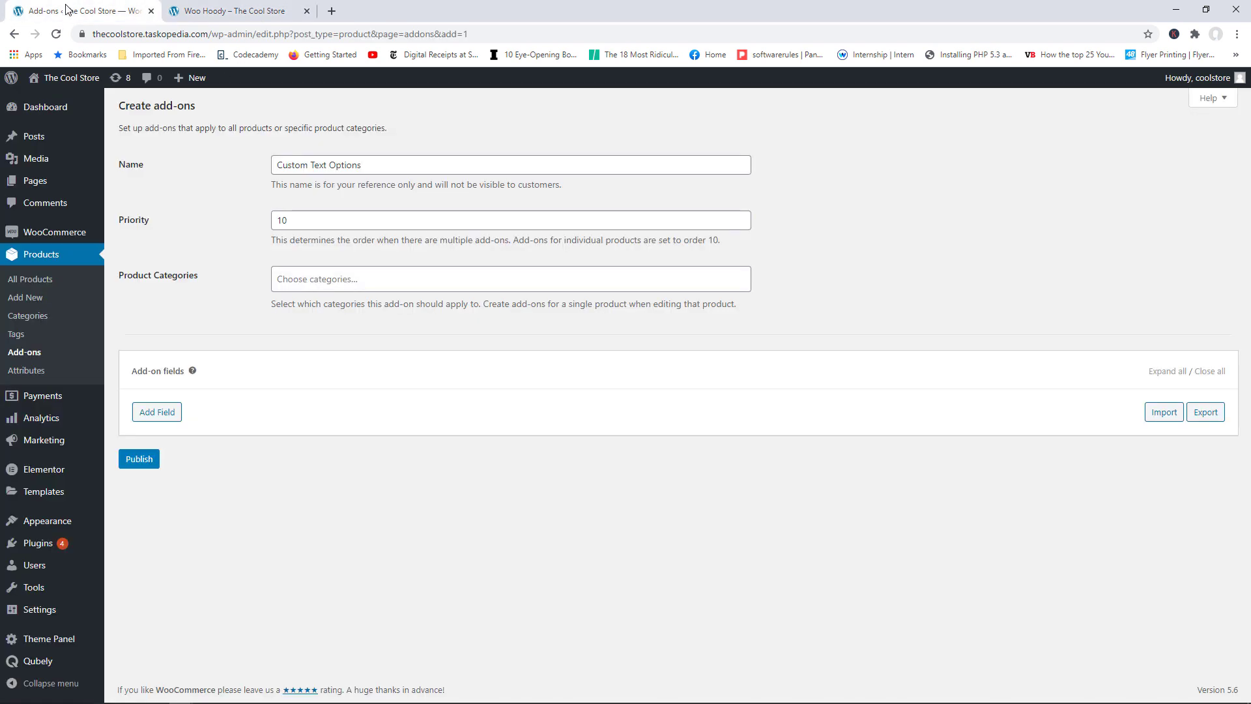
# - Add a field to the Custom Text Options group with type Short Text and restriction Any Text
pyautogui.click(167, 413)
pyautogui.scroll(-3, 1229, 352)
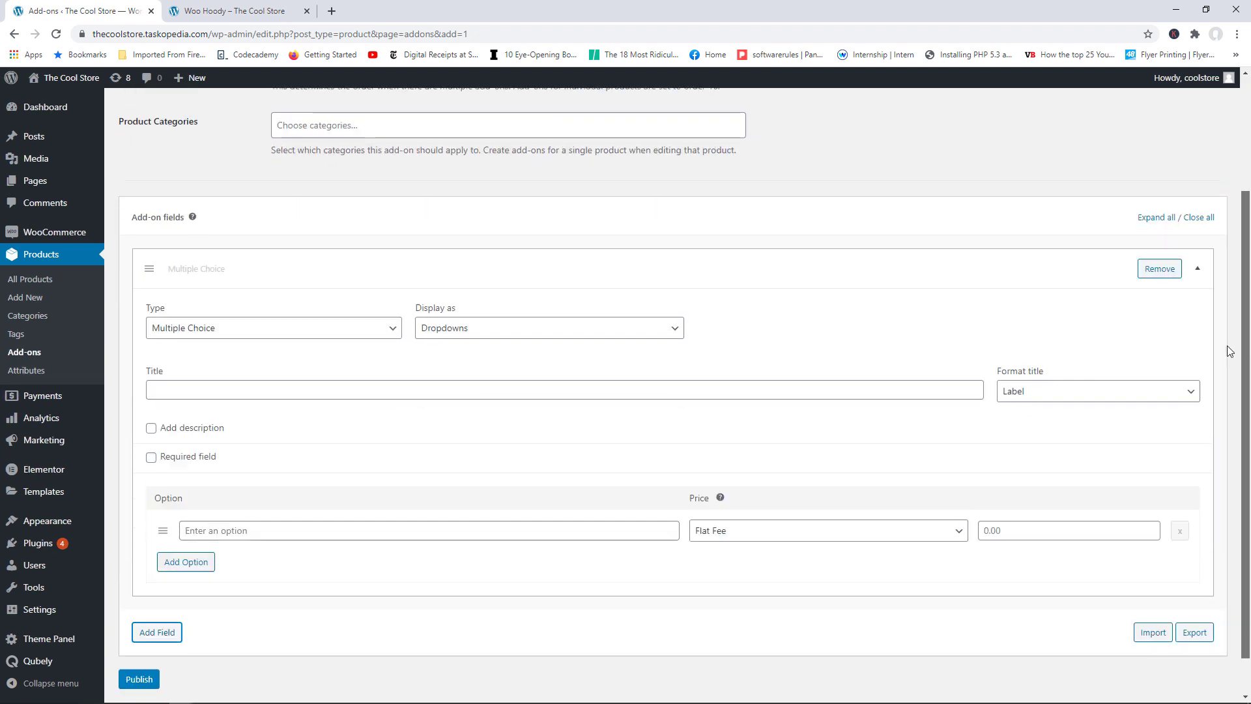
pyautogui.click(359, 315)
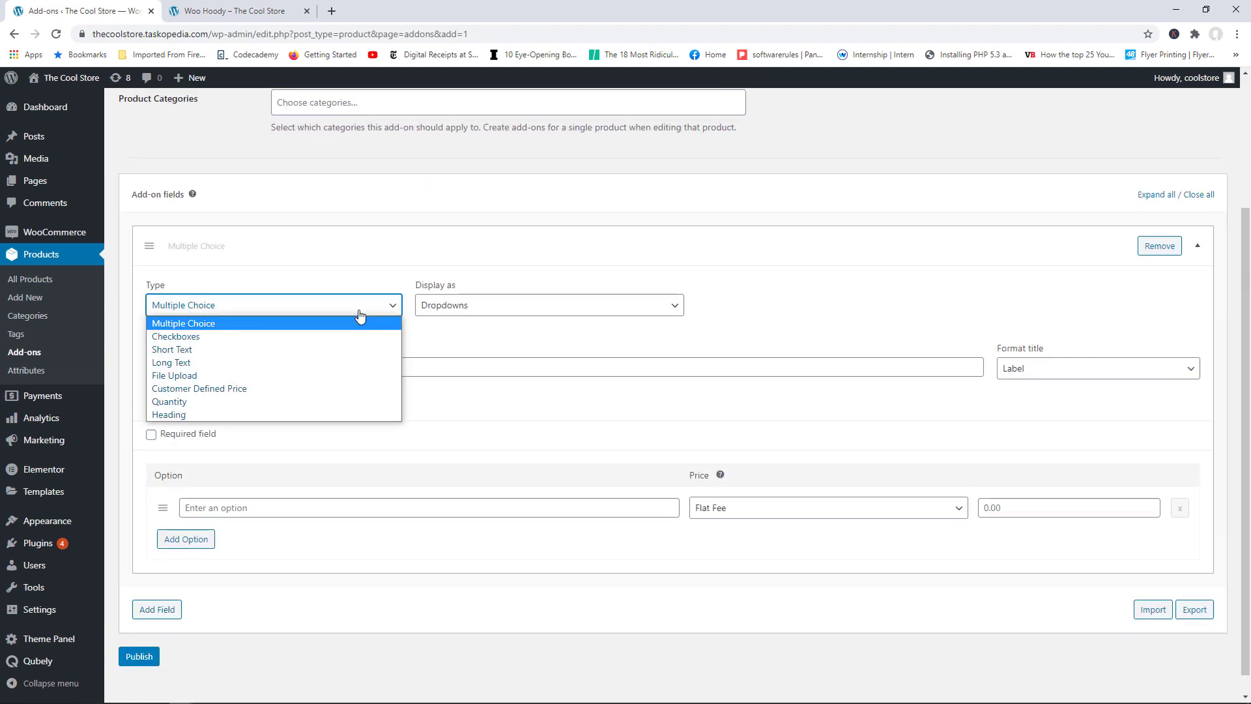
pyautogui.click(212, 350)
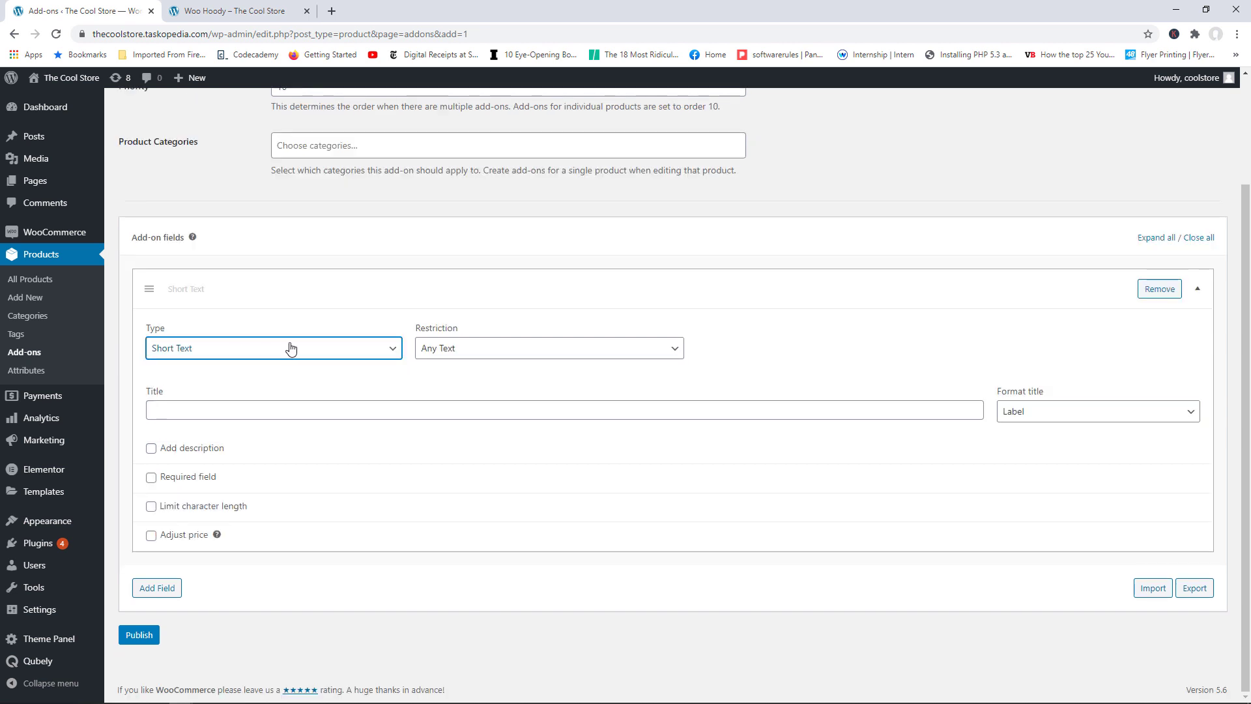
pyautogui.click(501, 349)
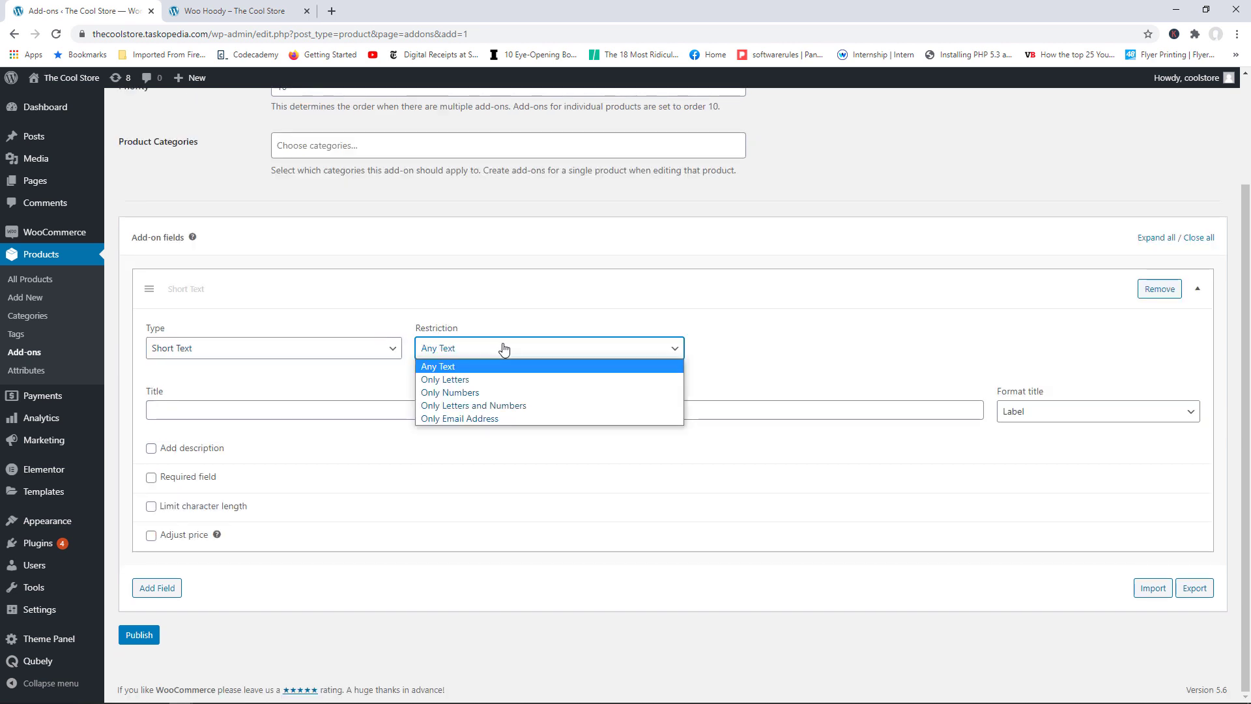
pyautogui.click(465, 368)
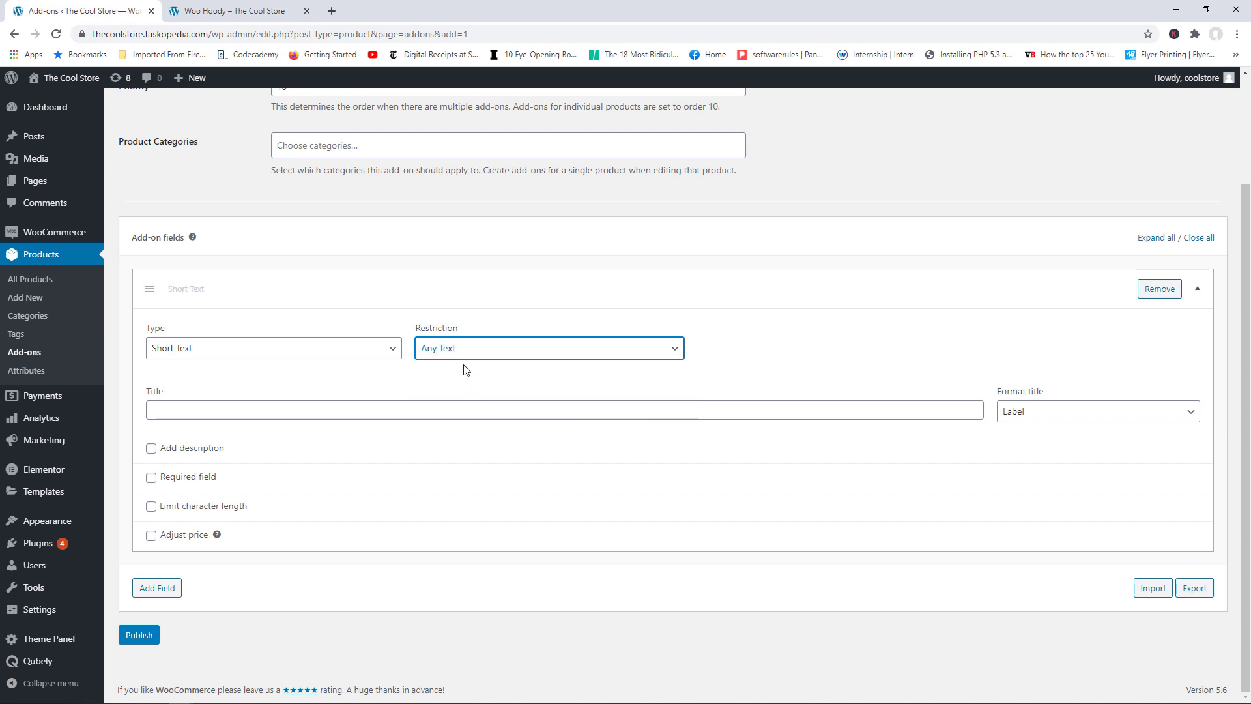
# - Title the short text field "Custom Text" and give it the description "What text would you like to display in front of the shirt?"
pyautogui.click(261, 407)
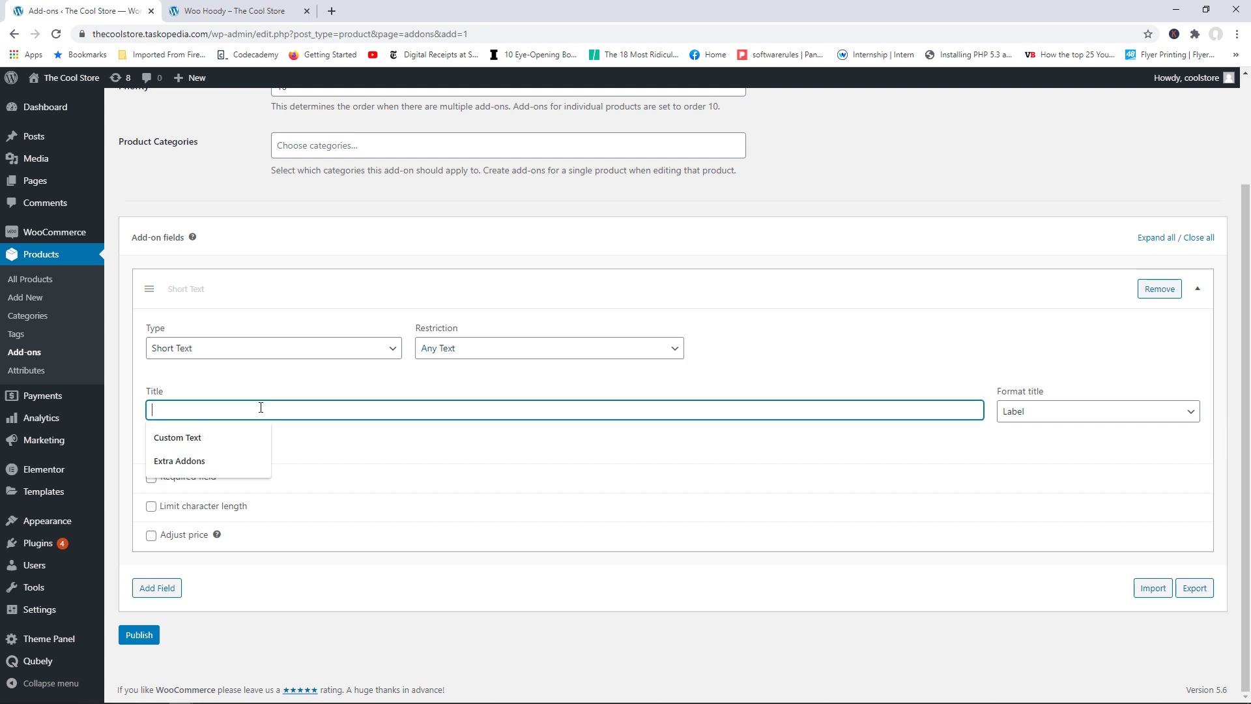
pyautogui.click(235, 438)
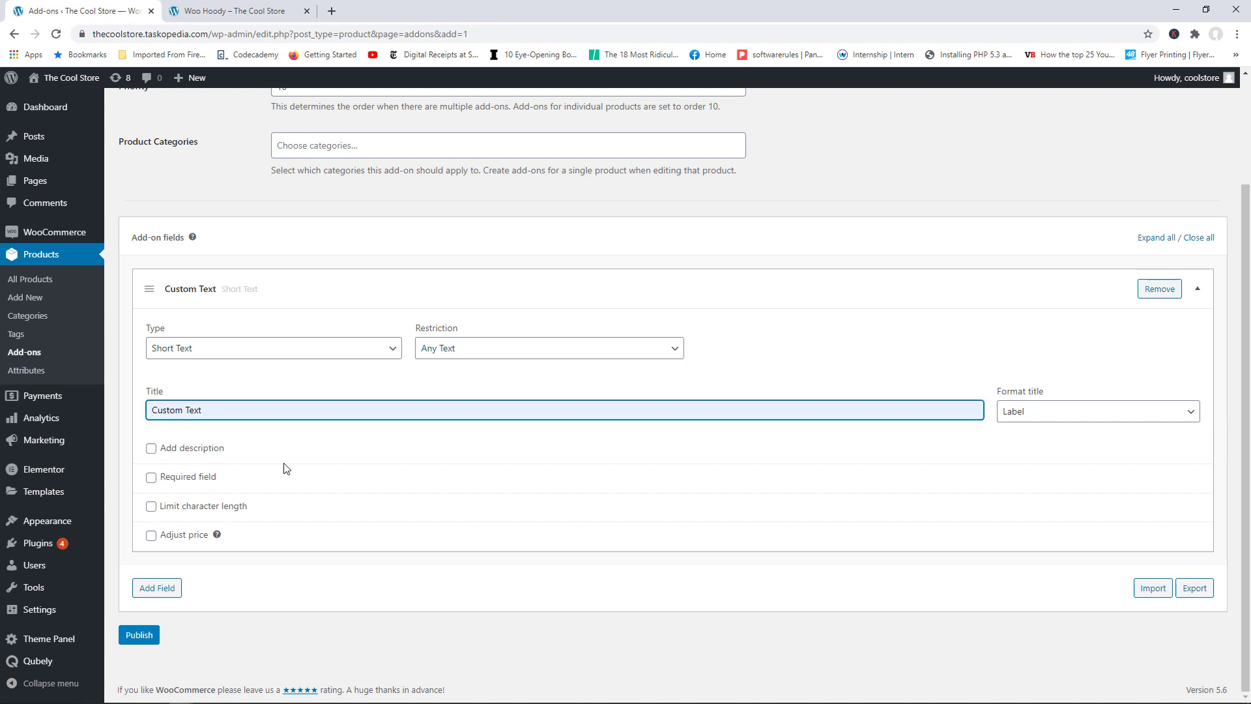
pyautogui.click(152, 449)
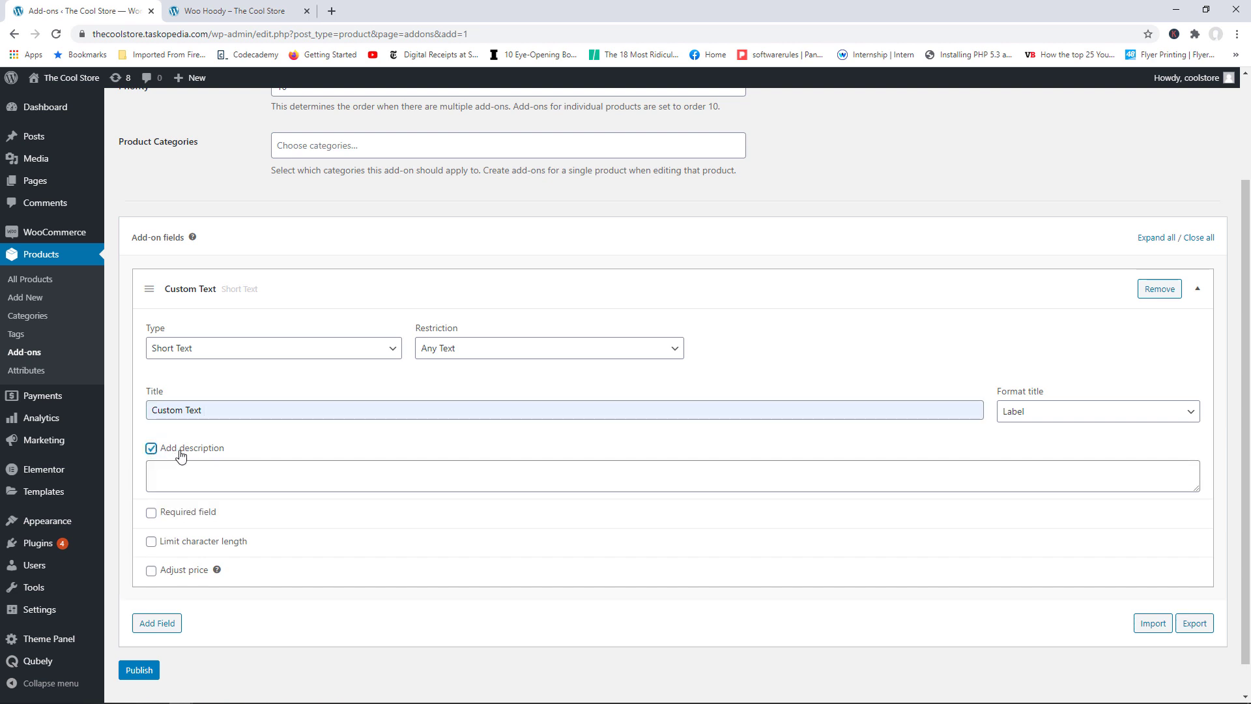
pyautogui.click(208, 477)
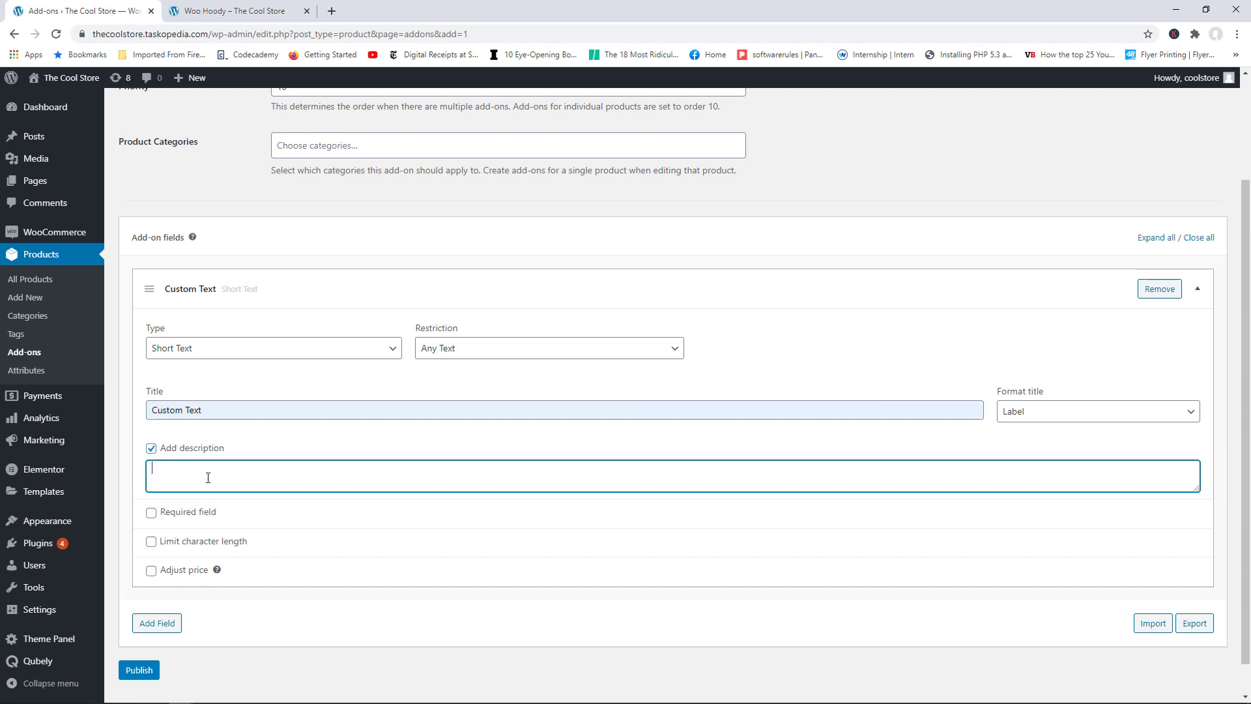
pyautogui.write('W')
pyautogui.write('hat text wo')
pyautogui.write('ld you ilke to ')
pyautogui.write('like to disp')
pyautogui.write('la')
pyautogui.write('y infor')
pyautogui.press('BackSpace')
pyautogui.press('BackSpace')
pyautogui.write('ront of the shirt')
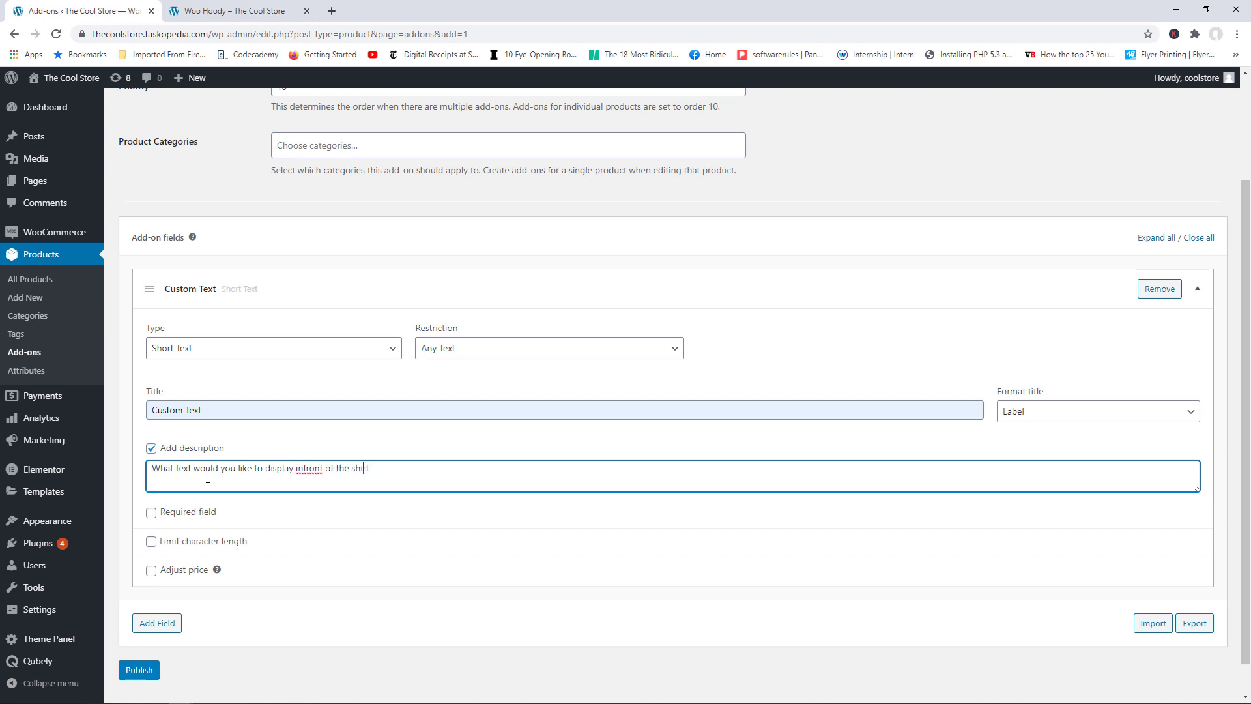
pyautogui.press('Left')
pyautogui.press('Left')
pyautogui.press('Left')
pyautogui.press('Left')
pyautogui.press('Left')
pyautogui.press('Left')
pyautogui.press('Left')
pyautogui.press('Left')
pyautogui.scroll(-1, 1245, 373)
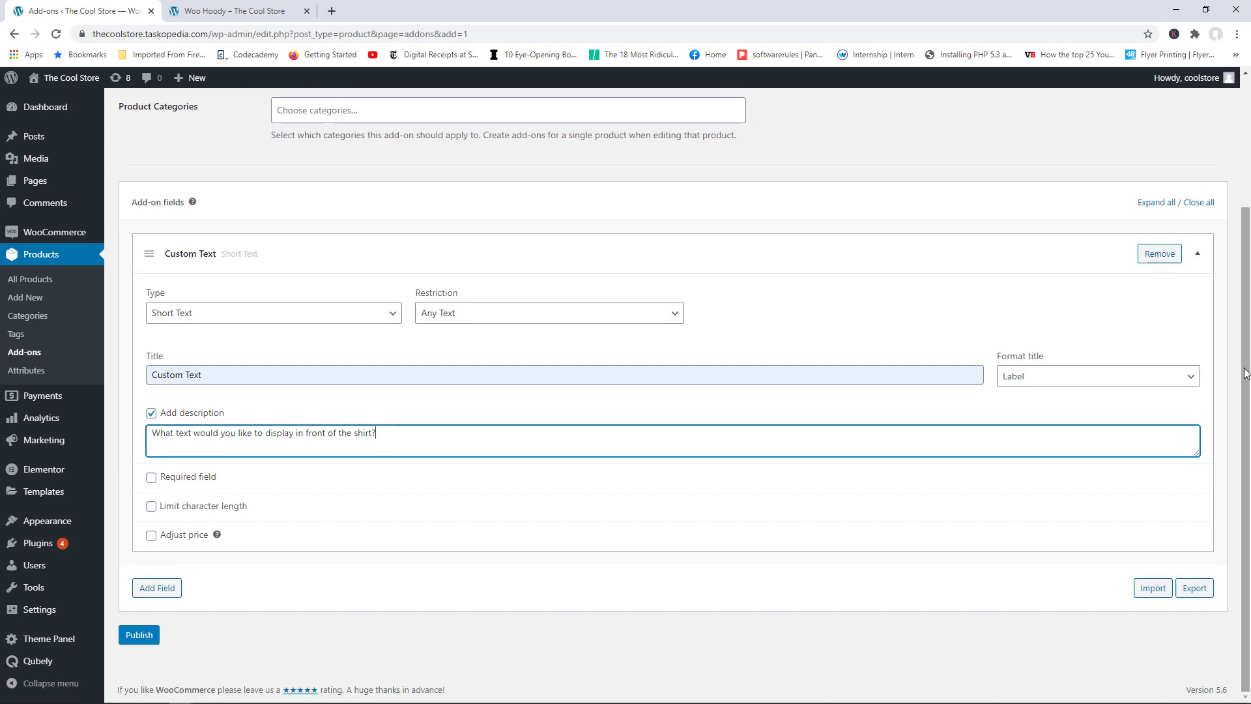
# - Add a second field to the Custom Text Options group with type File Upload and title "Sample Image"
pyautogui.click(164, 590)
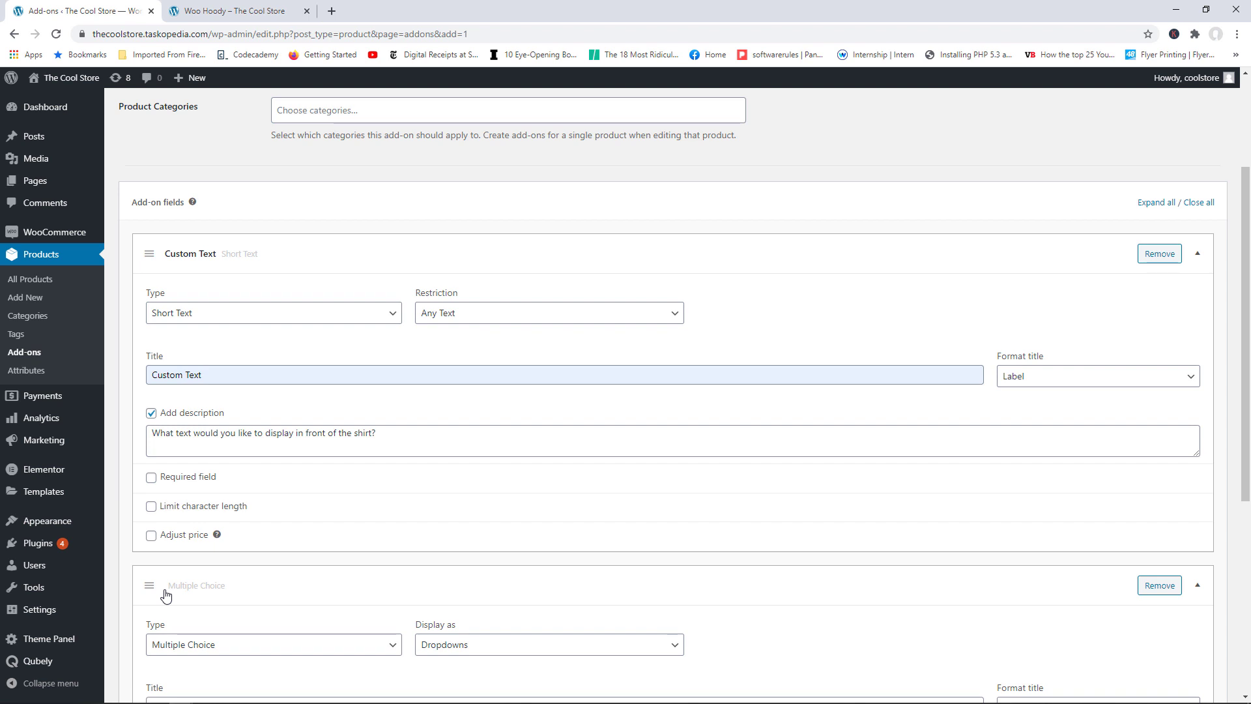
pyautogui.scroll(-4, 564, 424)
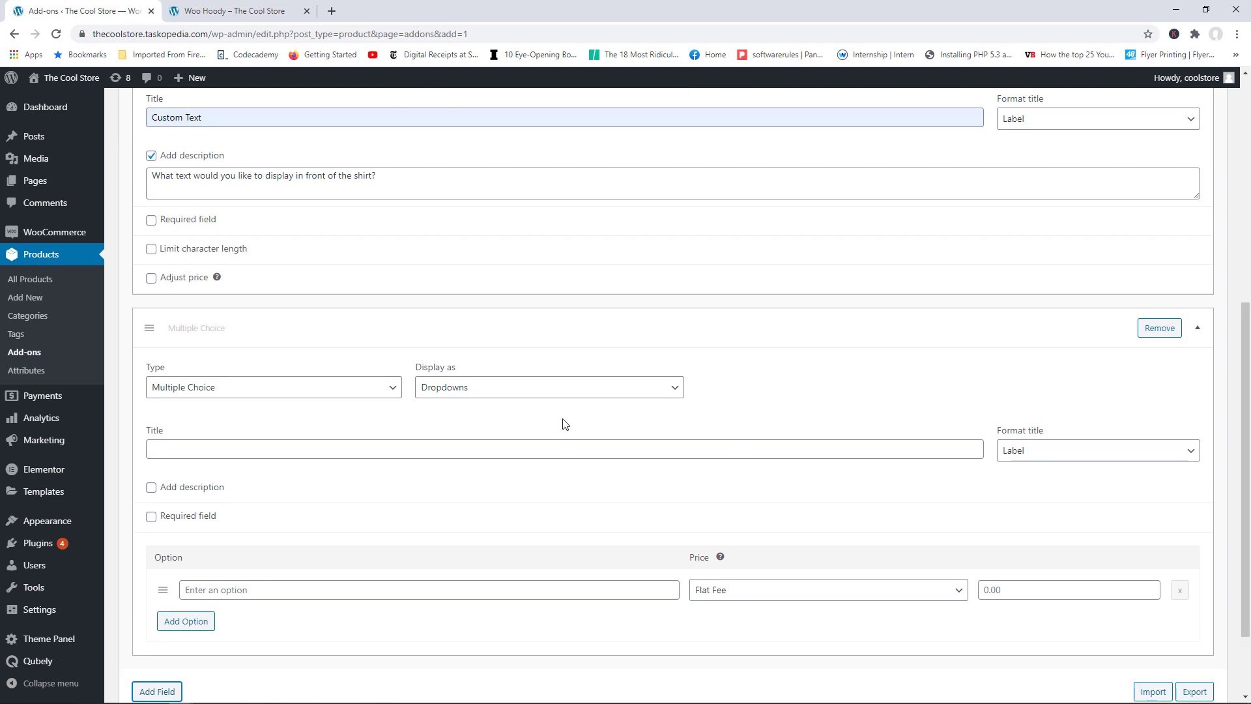
pyautogui.click(359, 394)
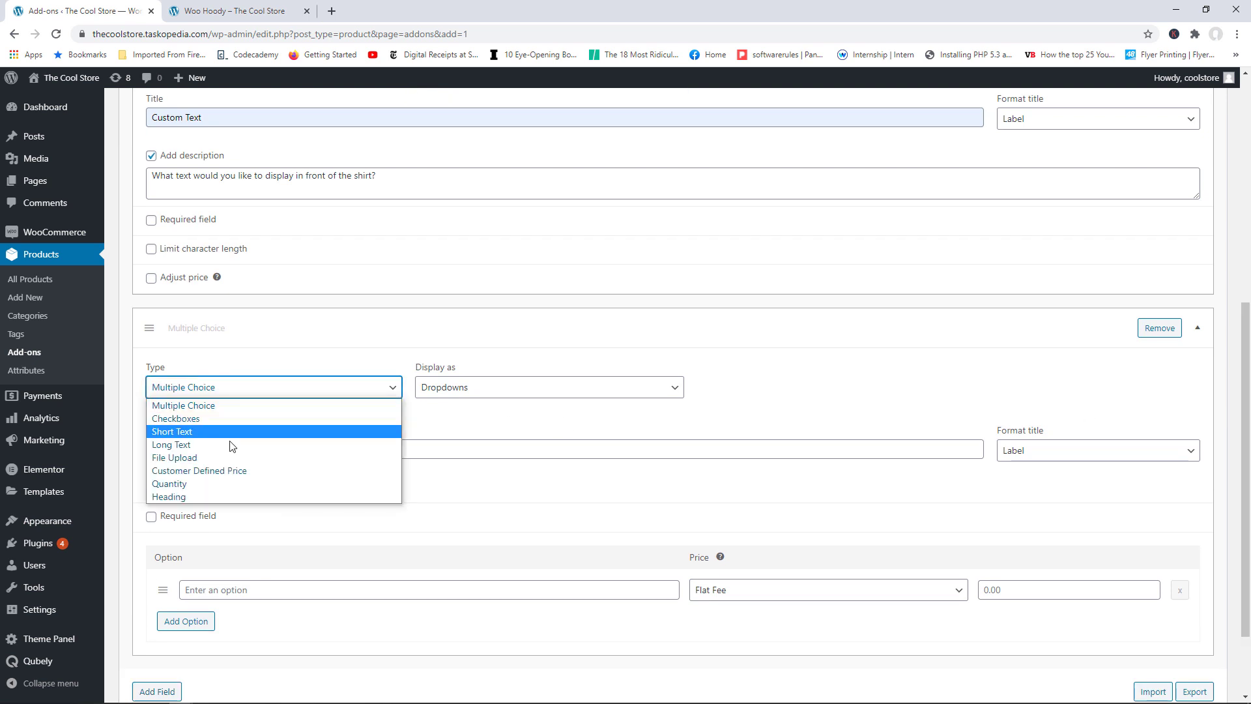
pyautogui.click(182, 459)
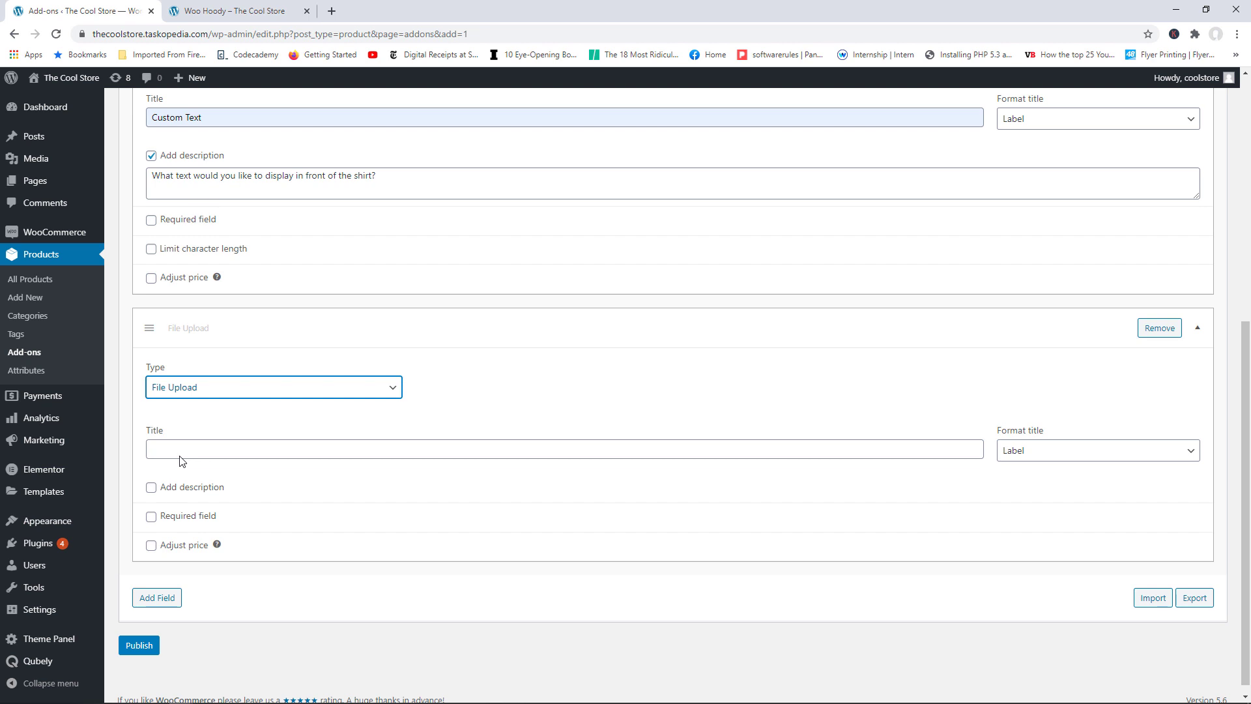
pyautogui.click(226, 452)
pyautogui.click(209, 472)
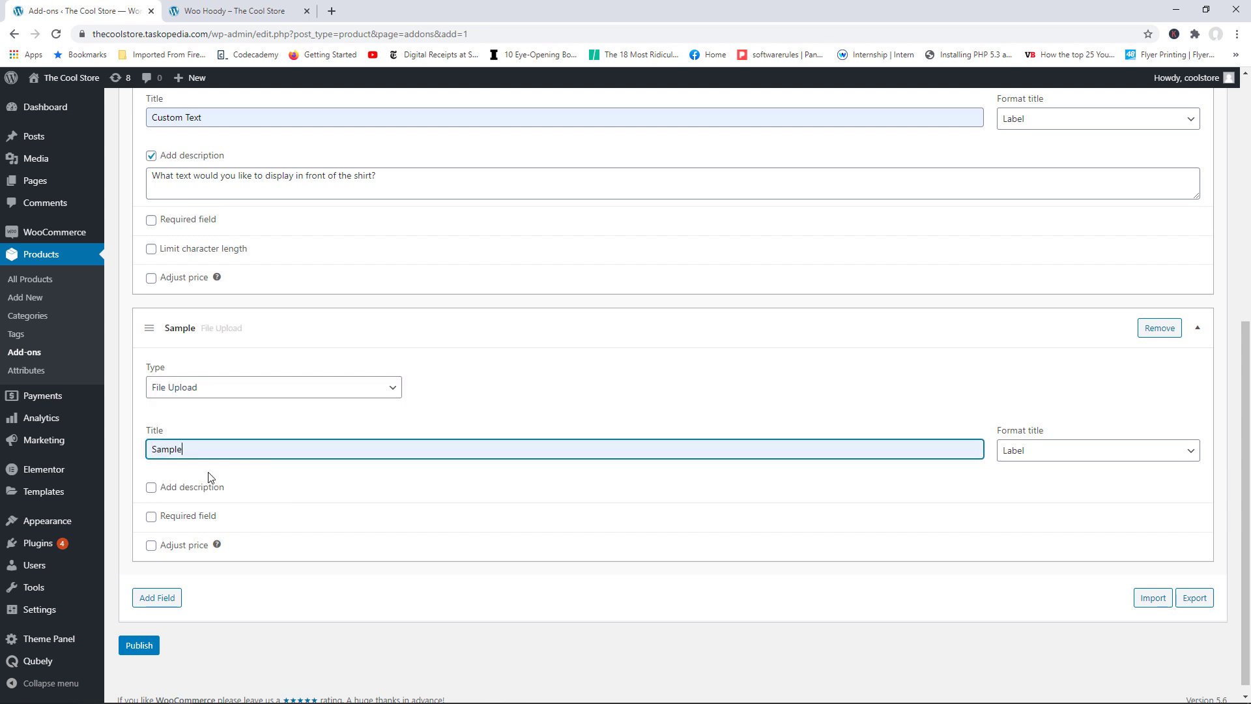
pyautogui.write('Image')
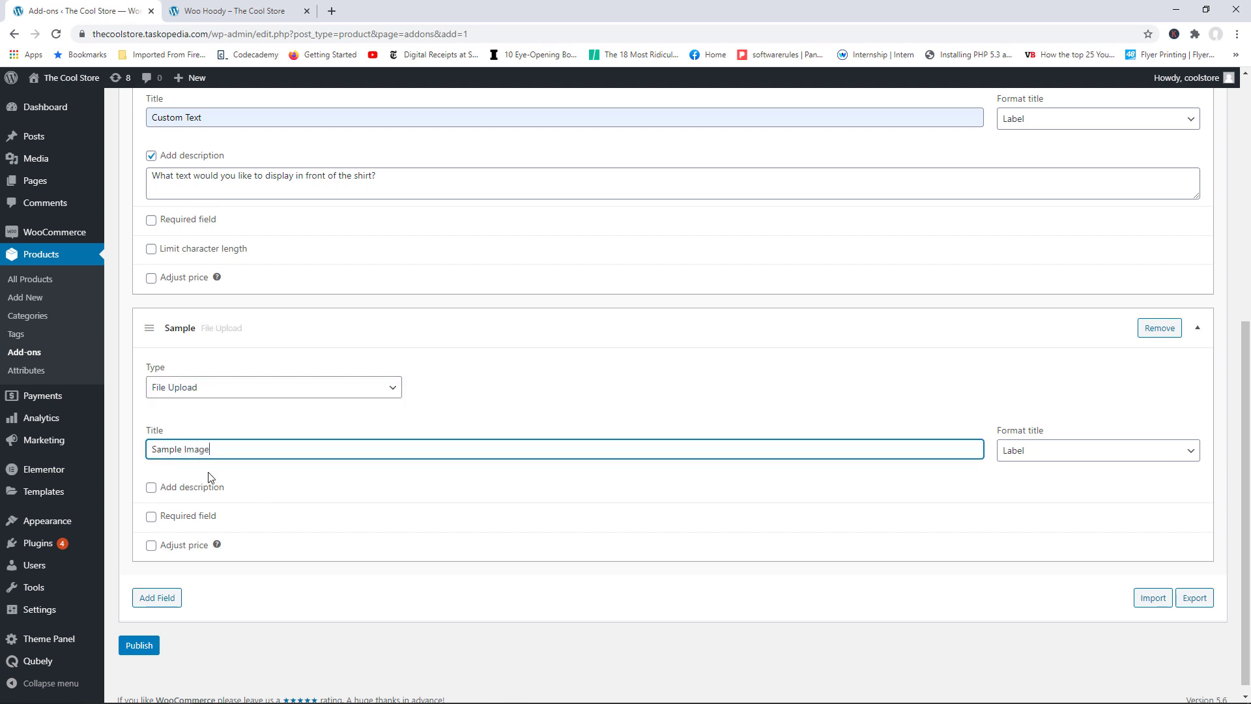
# - Give the Sample Image field the description "Do you have an example of the type of design you want?" and publish the add-on group
pyautogui.click(194, 488)
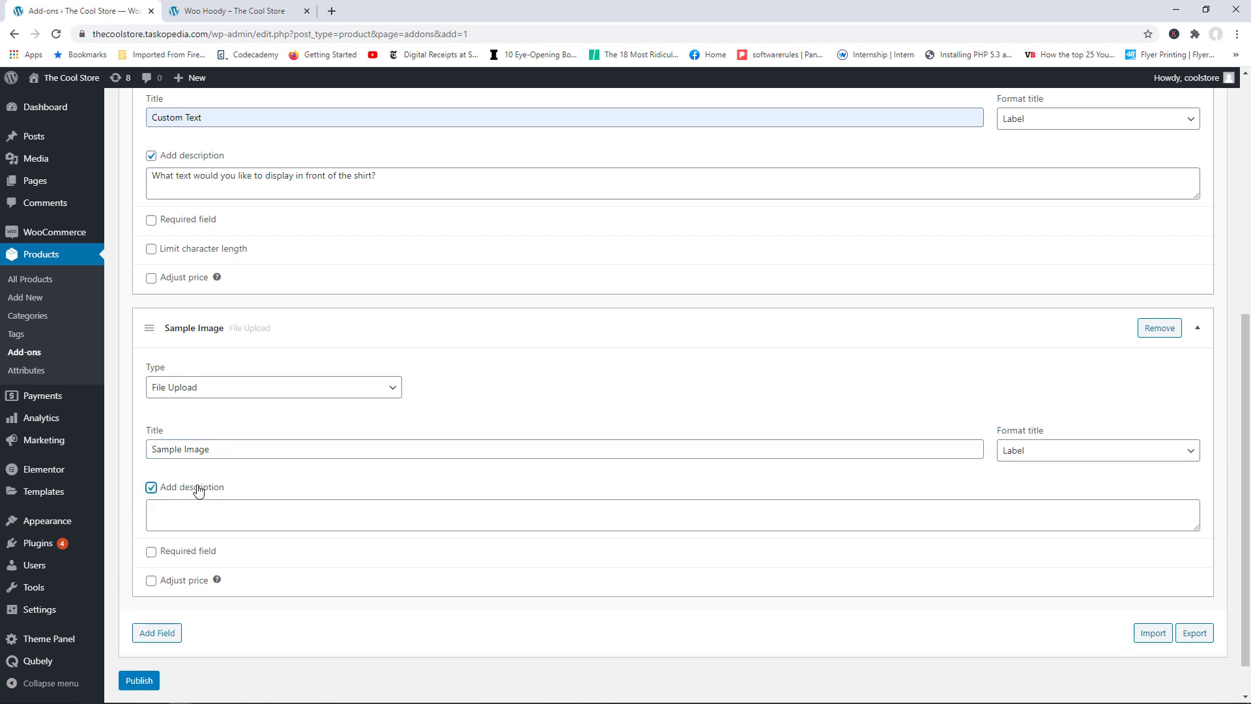
pyautogui.click(202, 506)
pyautogui.write('Do ')
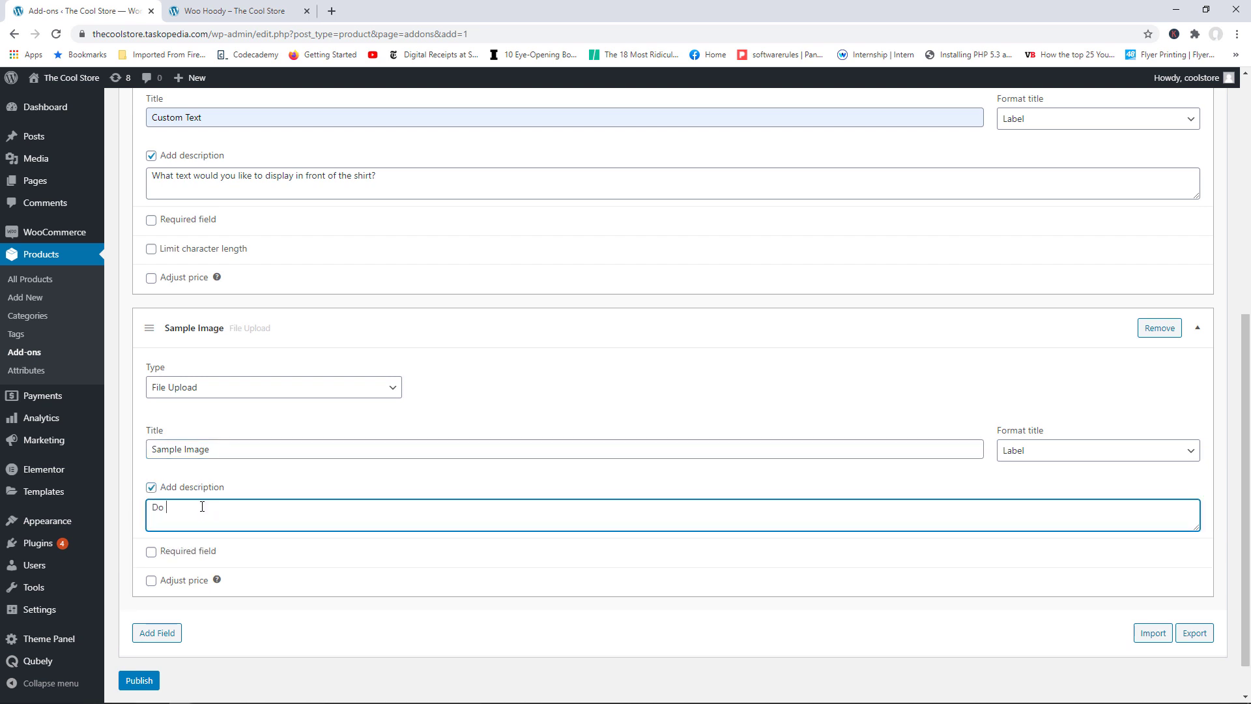
pyautogui.write('yu')
pyautogui.press('BackSpace')
pyautogui.write('yu')
pyautogui.write('ou have an ')
pyautogui.write('example of')
pyautogui.write(' the type of design')
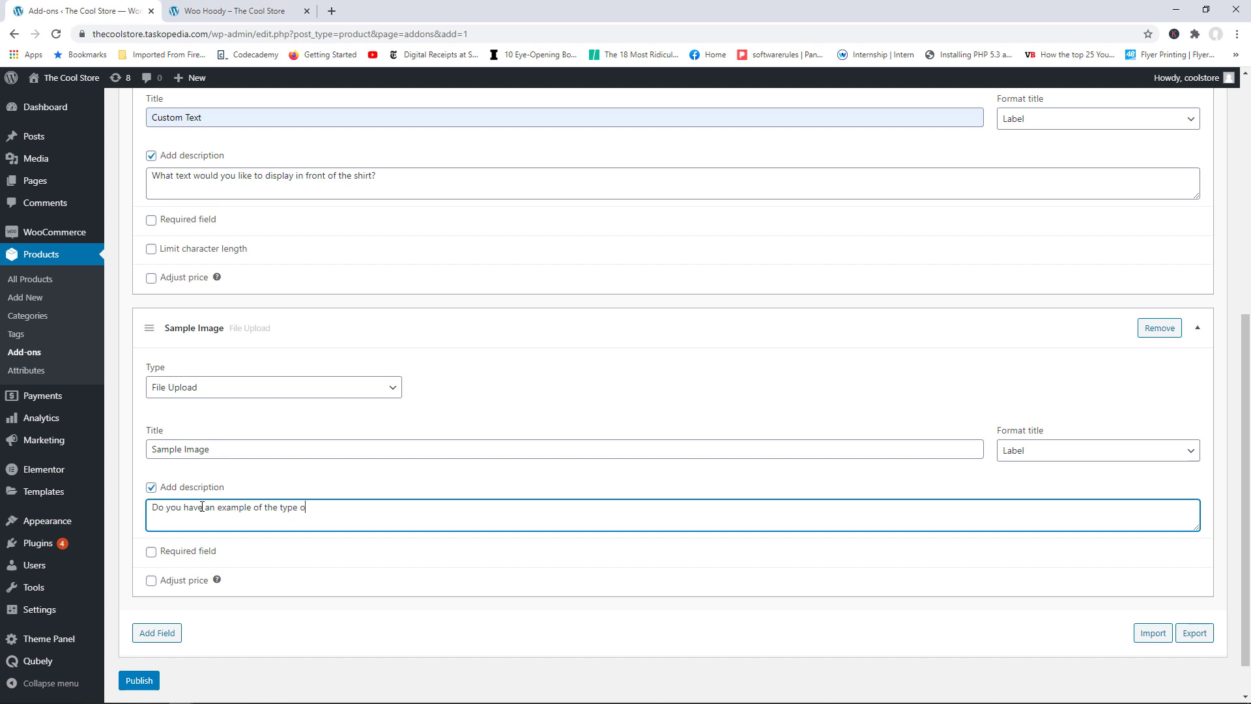
pyautogui.write(' you want?')
pyautogui.click(135, 685)
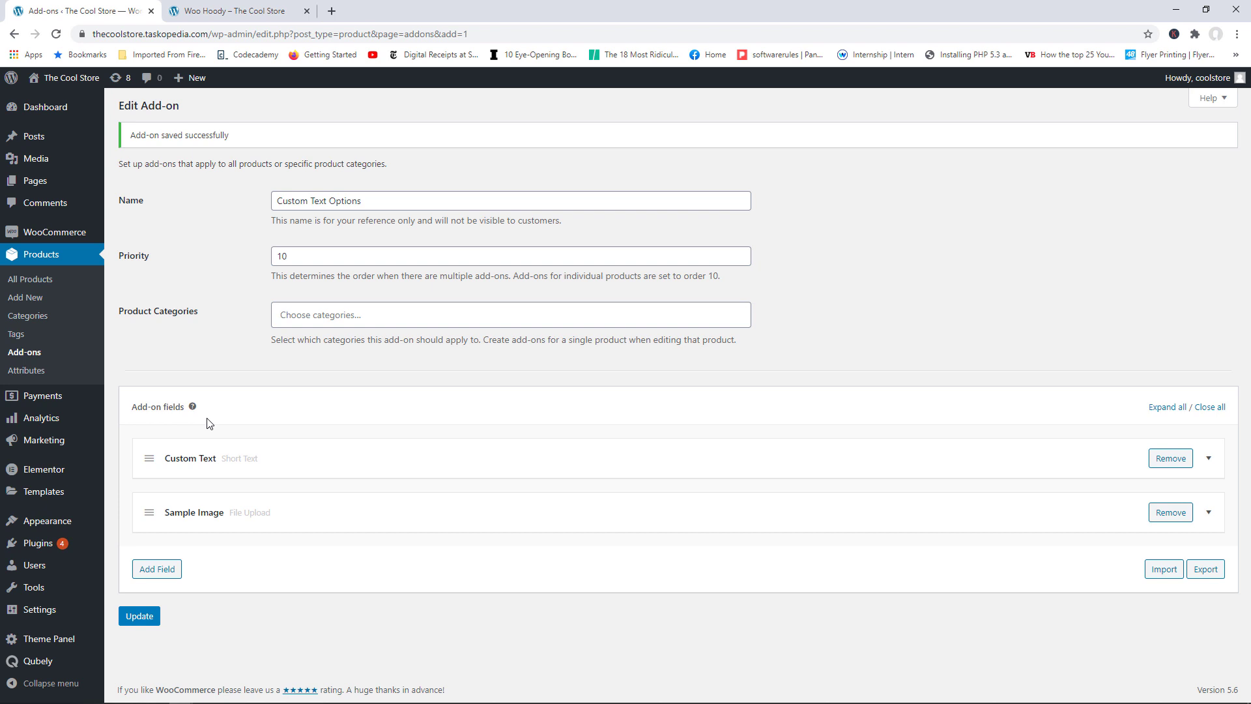
# - Export the Custom Text Options group's fields and copy the exported form data
pyautogui.click(225, 10)
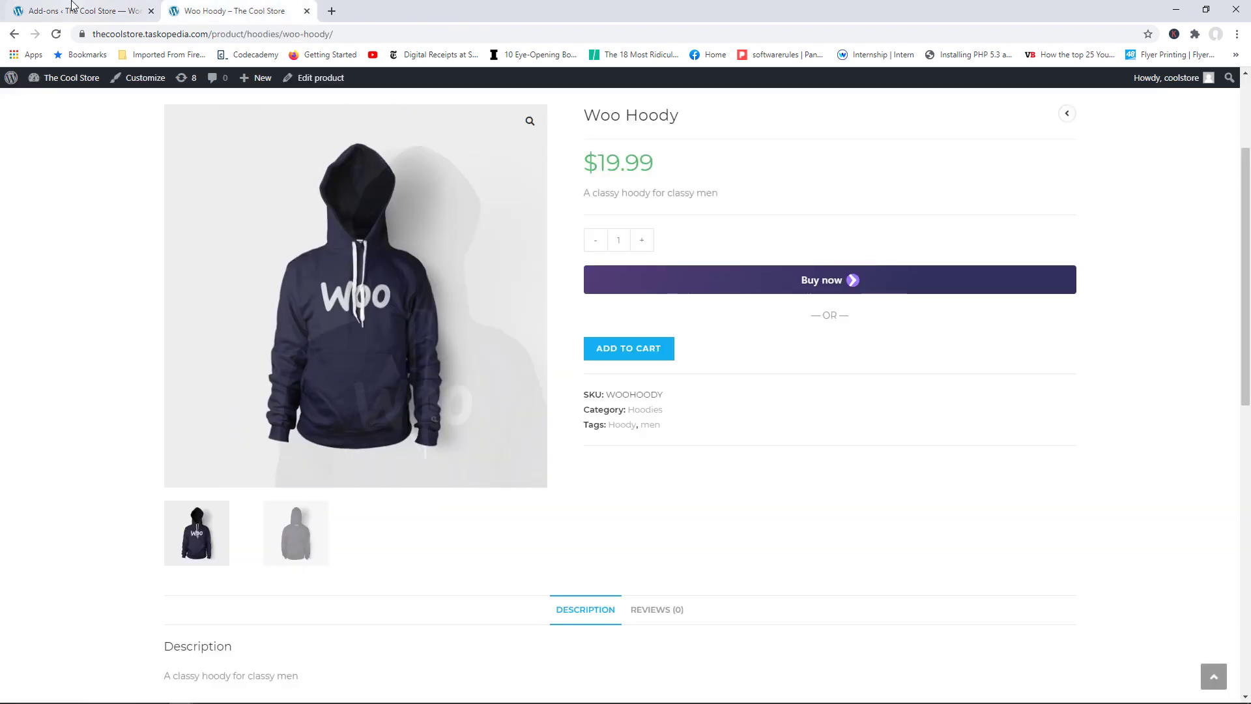
pyautogui.click(72, 7)
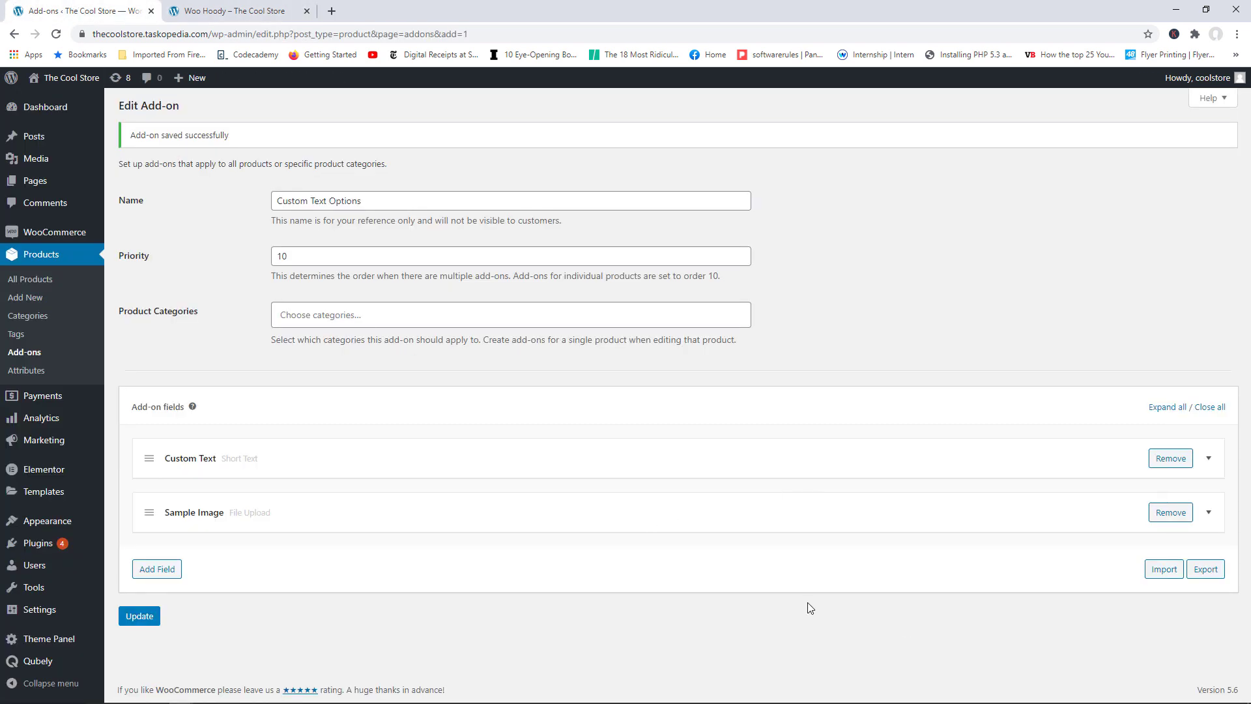
pyautogui.click(1205, 571)
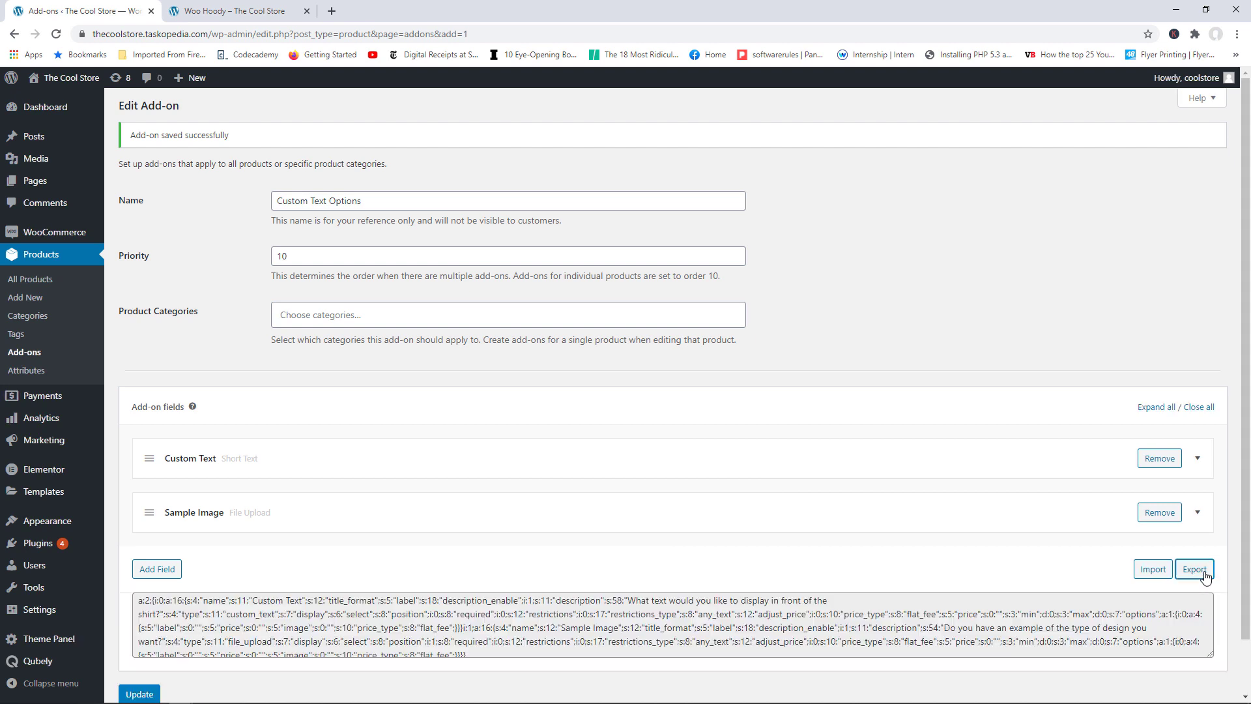
pyautogui.rightClick(717, 615)
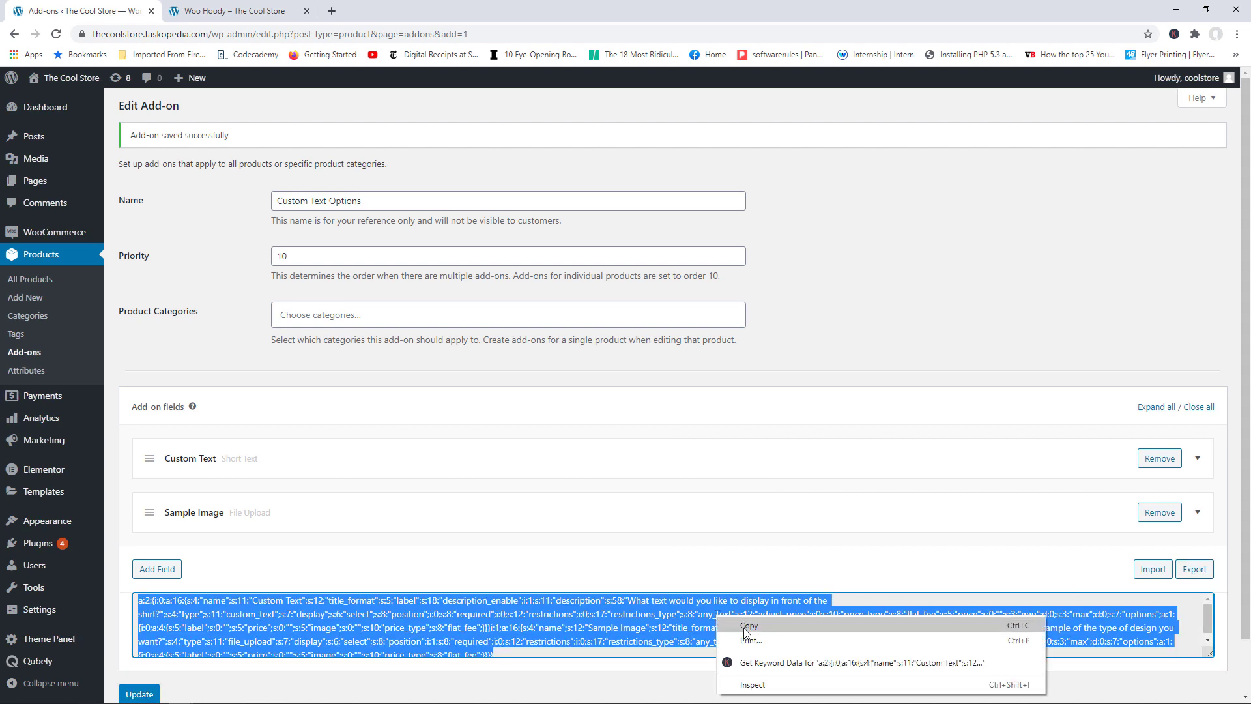
pyautogui.click(744, 628)
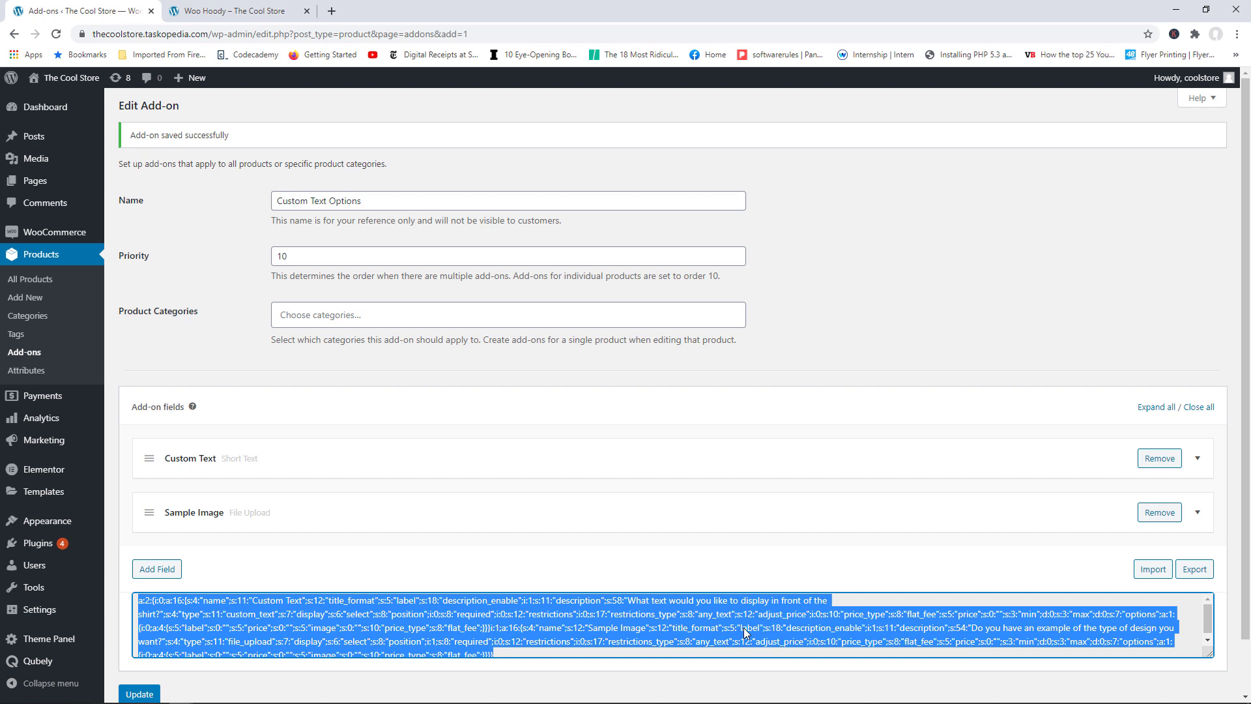
# - Open the Woo Hoody product for editing and show the Add-ons section of its product data
pyautogui.click(228, 4)
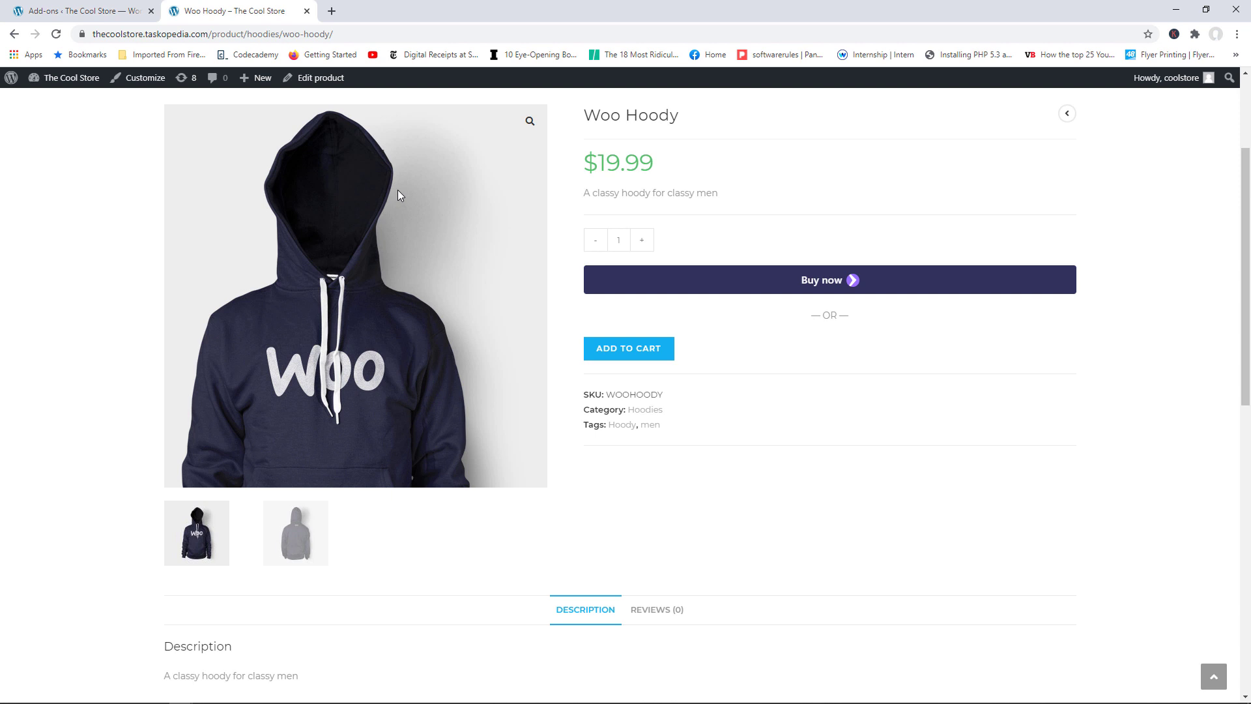
pyautogui.click(328, 80)
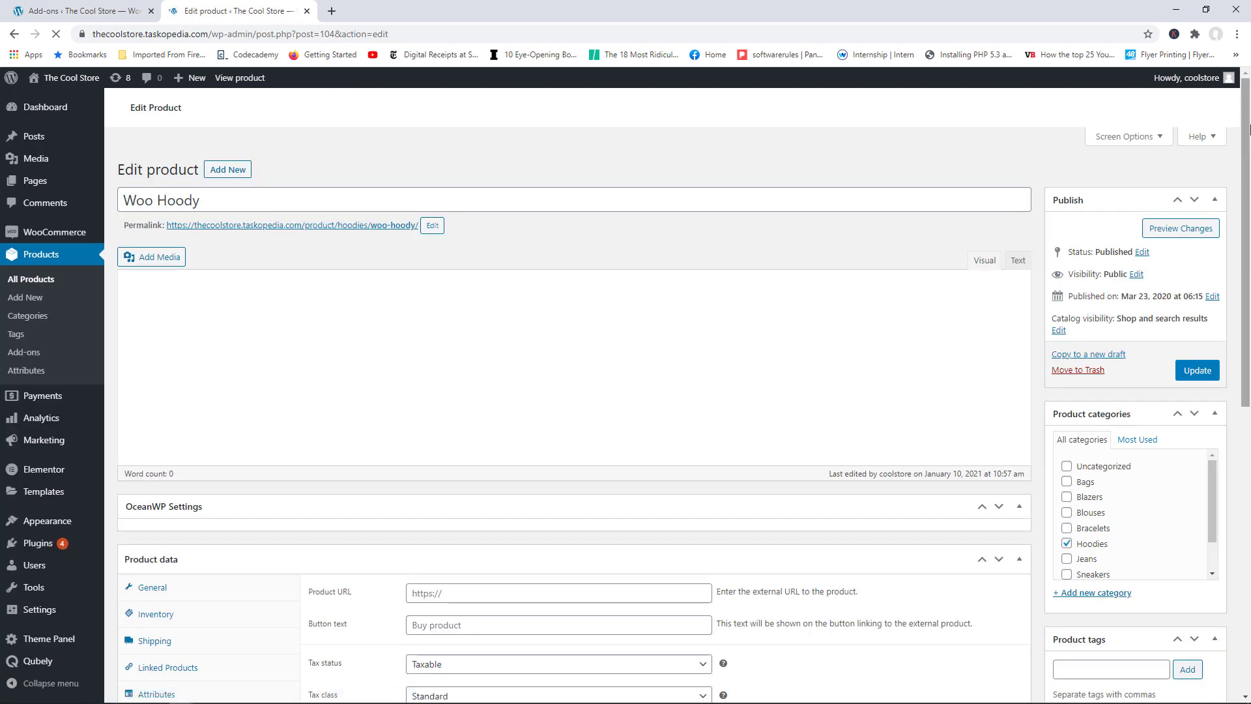
pyautogui.moveTo(1249, 129); pyautogui.dragTo(1247, 428)
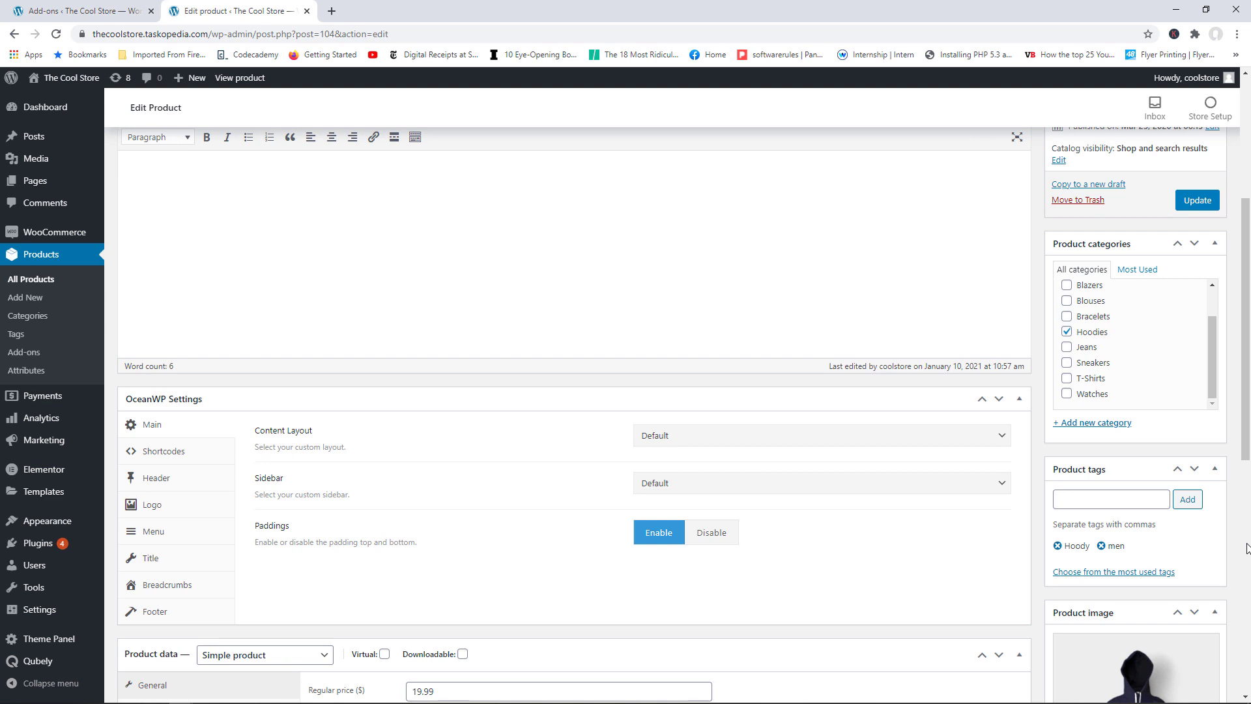
pyautogui.moveTo(1248, 410); pyautogui.dragTo(1248, 558)
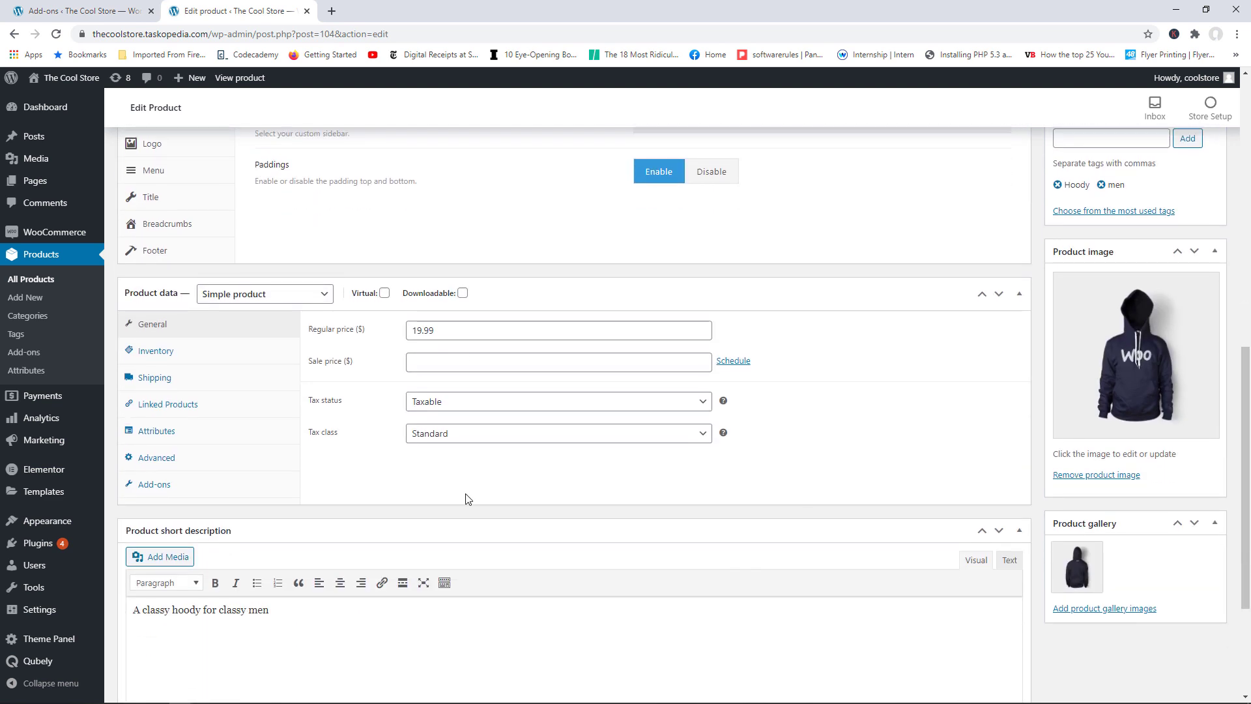
pyautogui.click(157, 487)
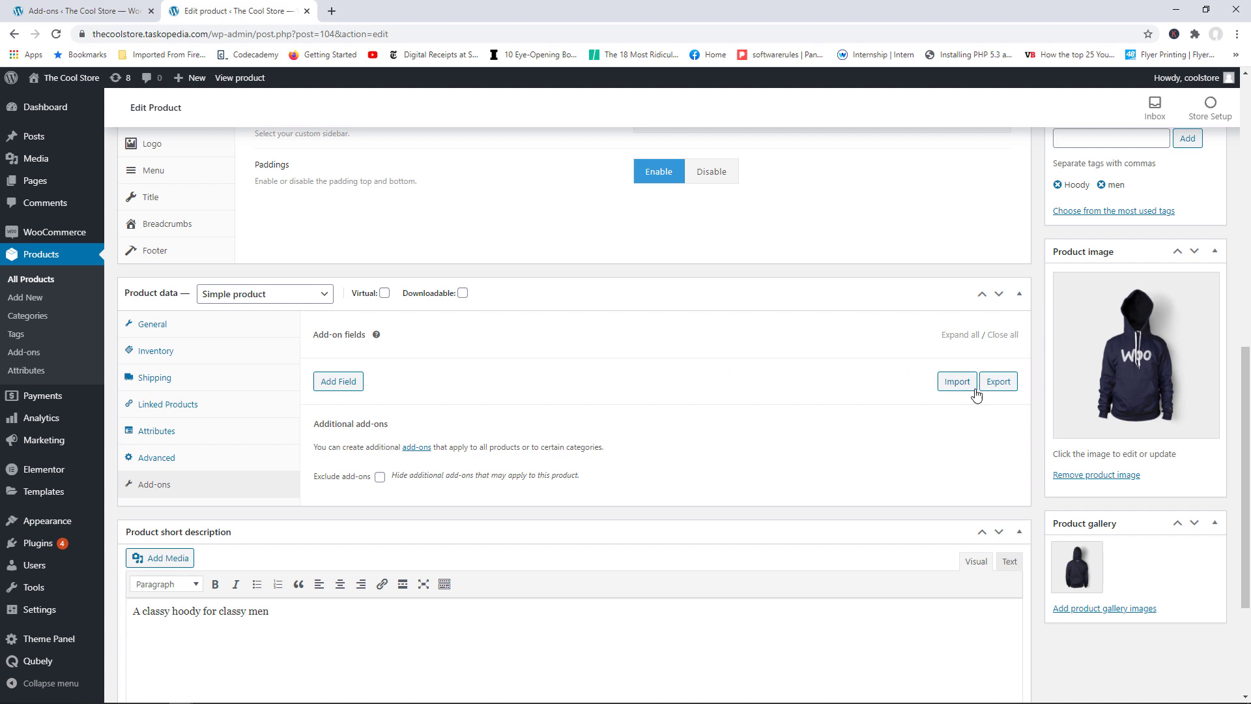
# - Import the copied form data into the Woo Hoody's add-on fields and update the product
pyautogui.click(955, 383)
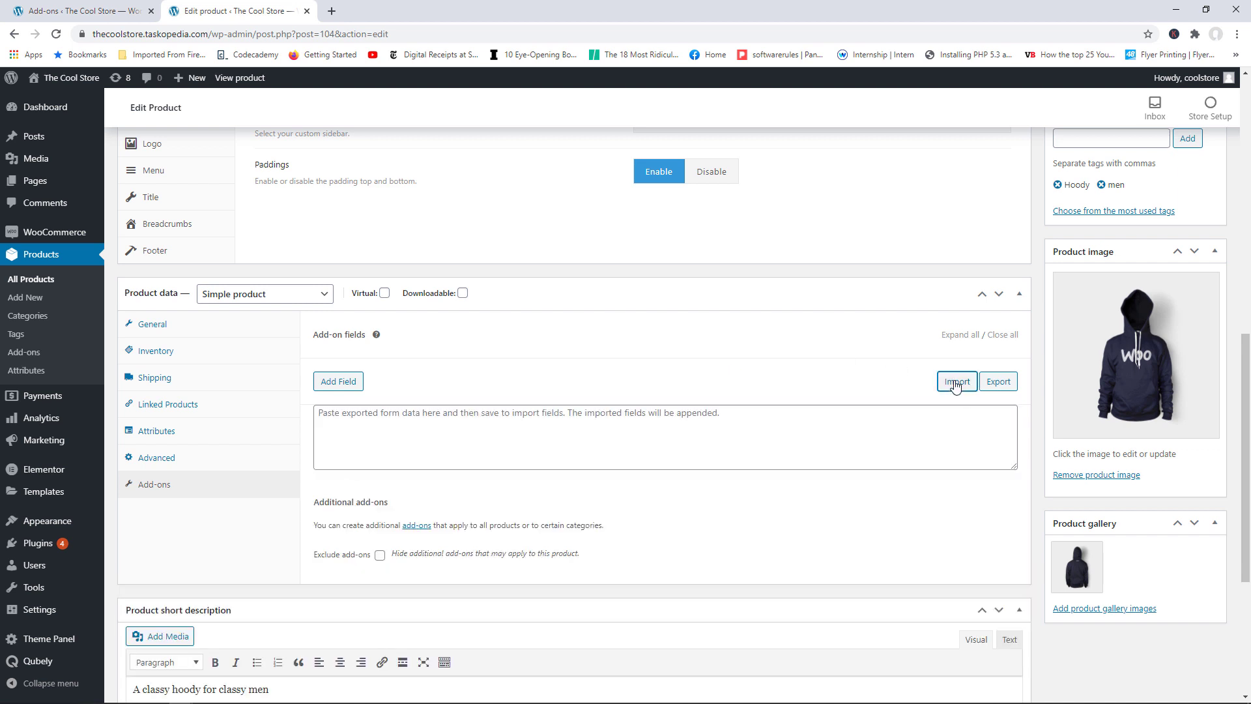
pyautogui.click(630, 435)
pyautogui.hotkey('ctrl', 'v')
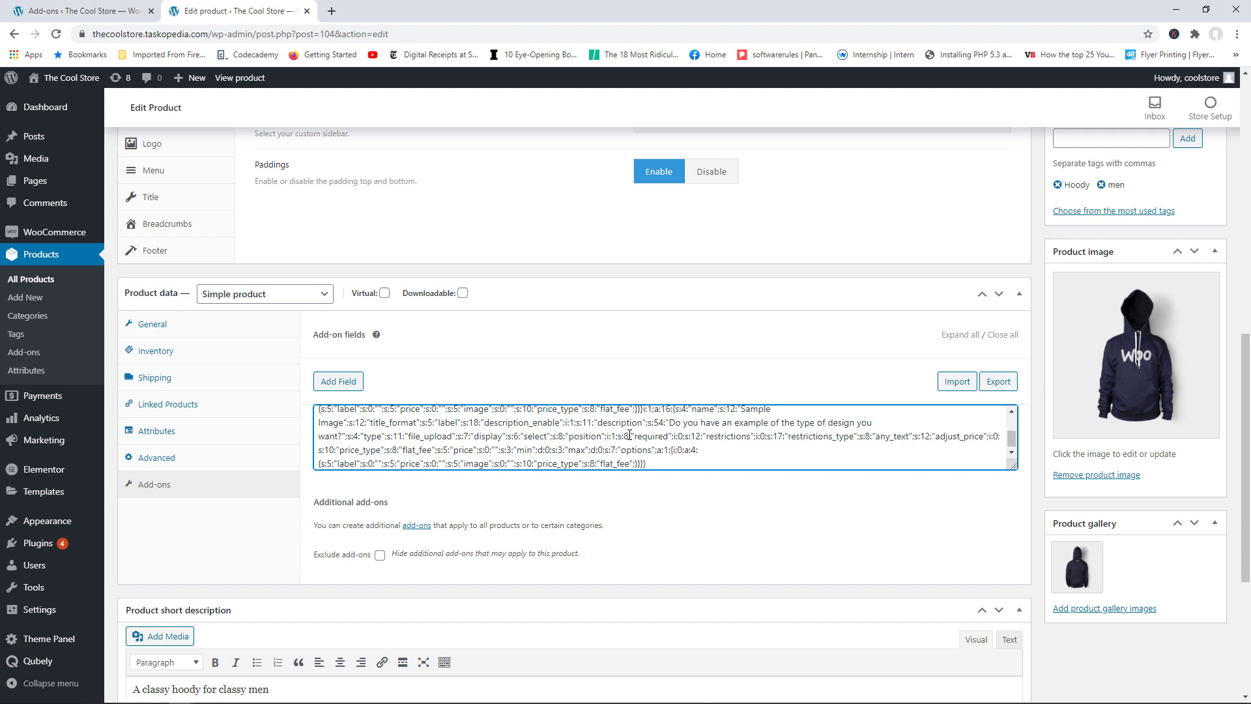
pyautogui.moveTo(1245, 359); pyautogui.dragTo(1245, 199)
pyautogui.click(1188, 249)
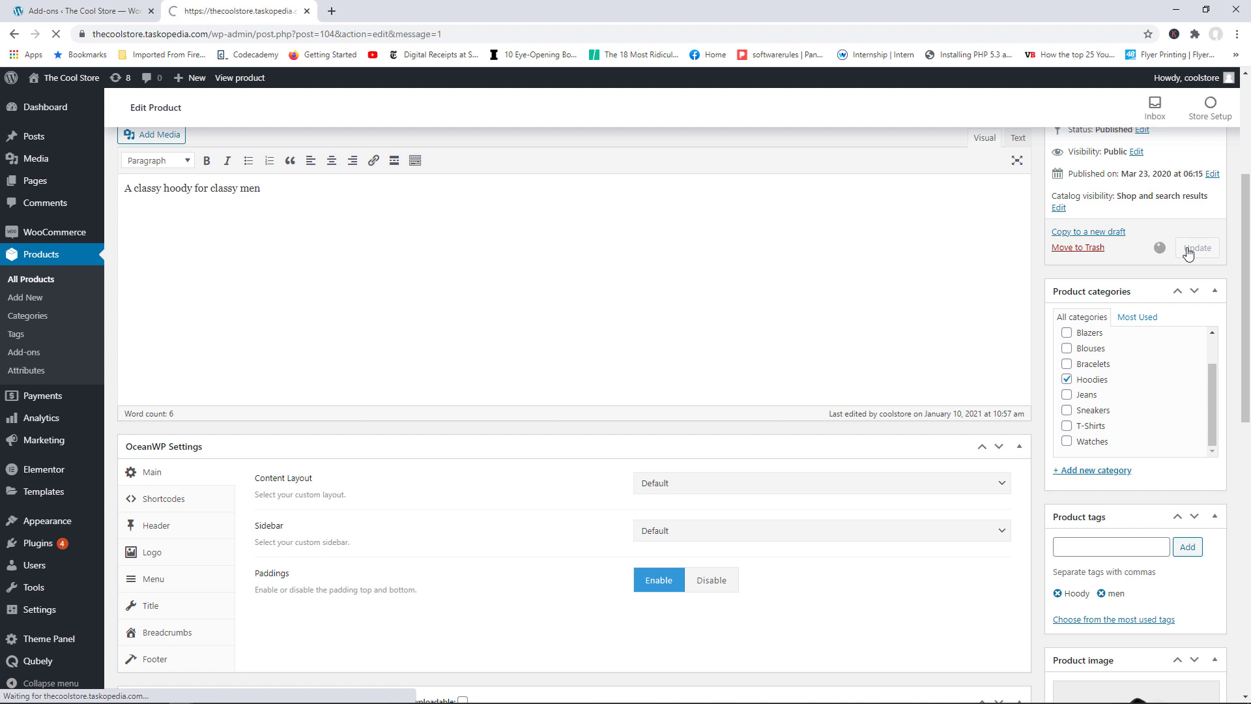
# - View the Woo Hoody product page on the storefront and enter "I LIKE CHIPS" as its custom text
pyautogui.click(240, 79)
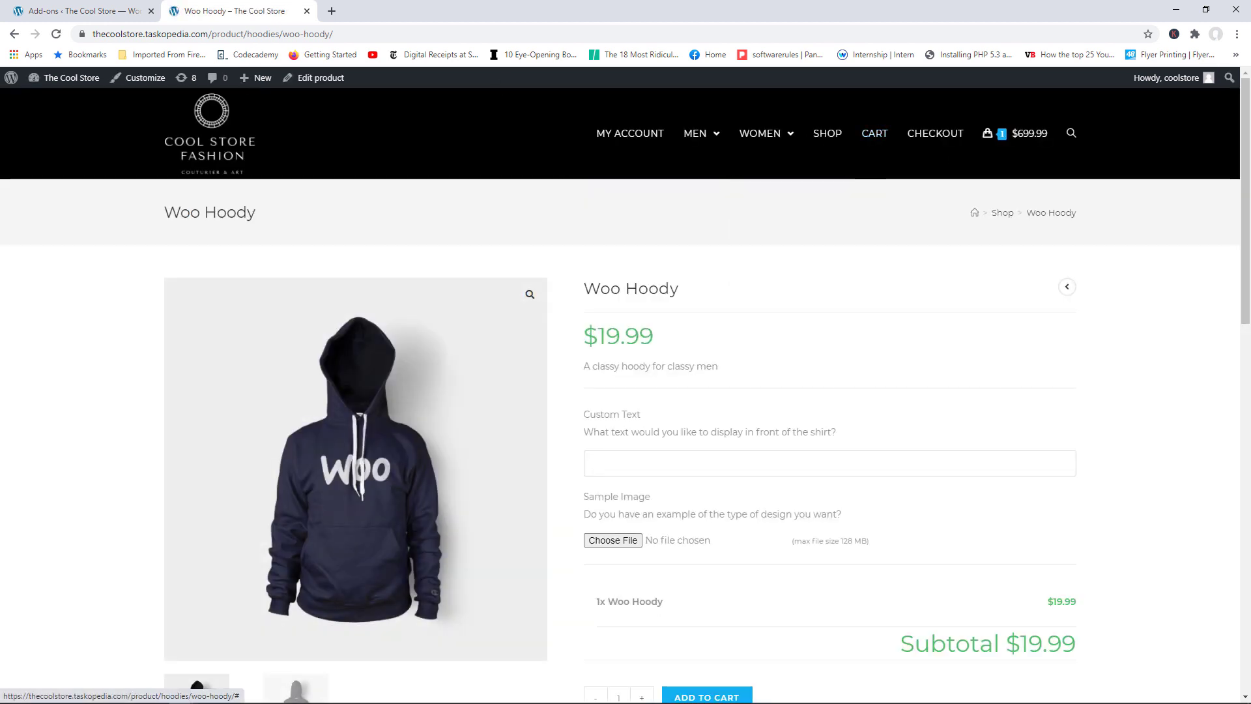
pyautogui.moveTo(1249, 177); pyautogui.dragTo(1245, 241)
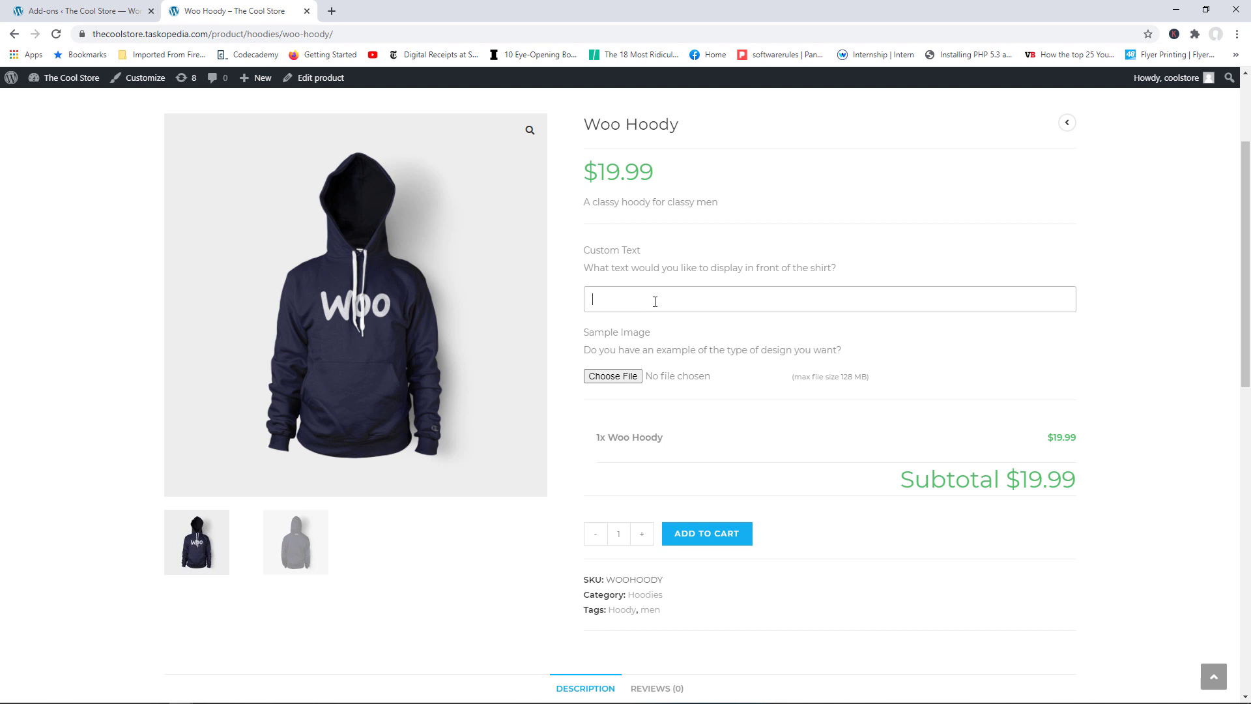
pyautogui.press('capslock')
pyautogui.write('I L')
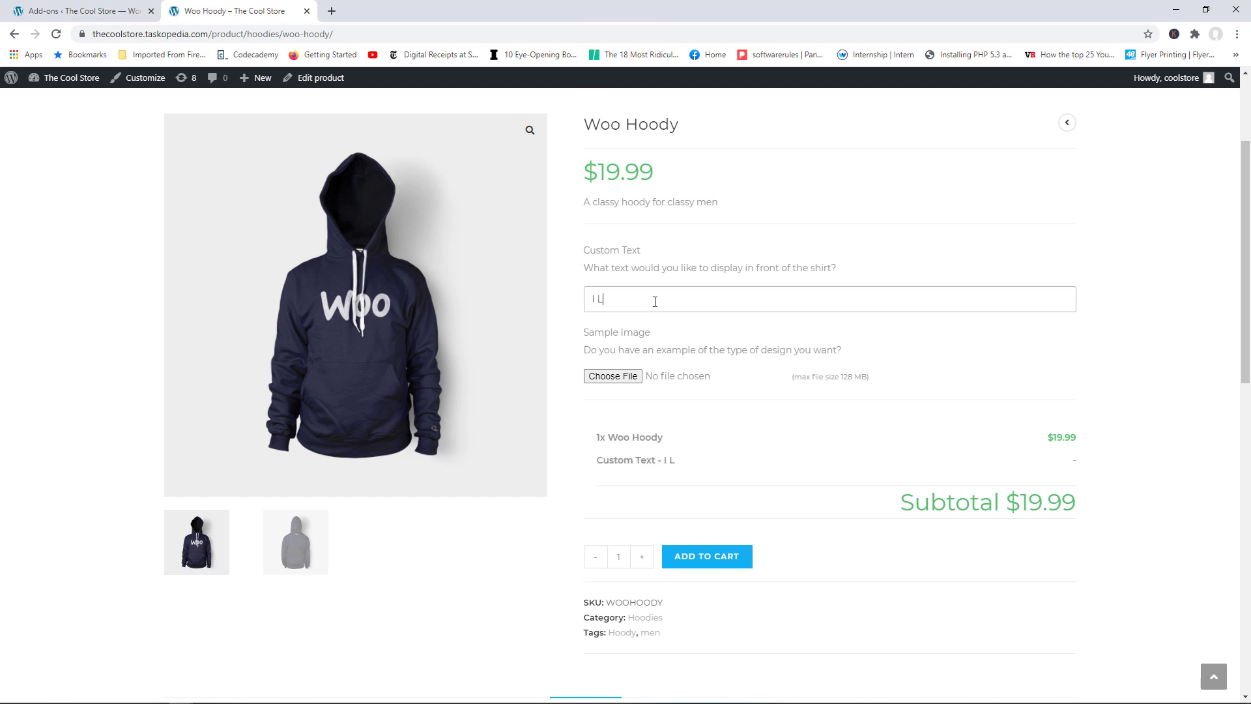
pyautogui.write('IKE CHIPS')
# - Return to the Custom Text Options group in the admin and expand the Sample Image field to review its settings
pyautogui.click(124, 11)
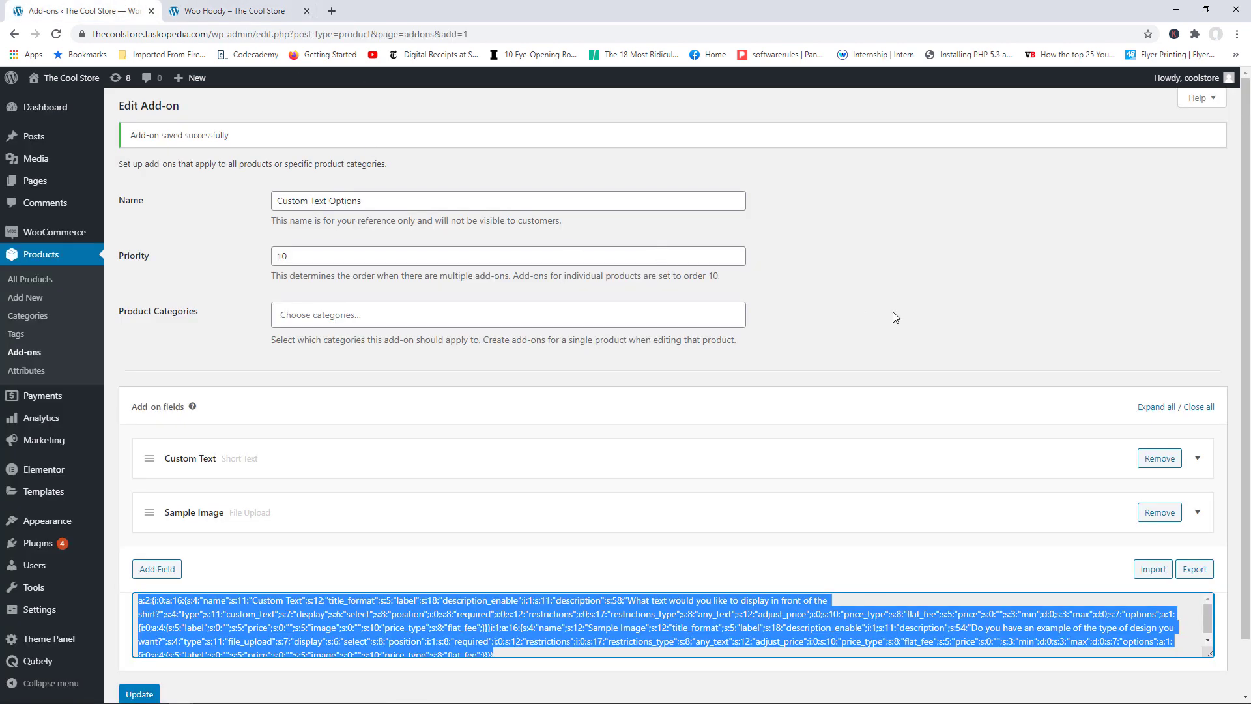
pyautogui.click(1197, 514)
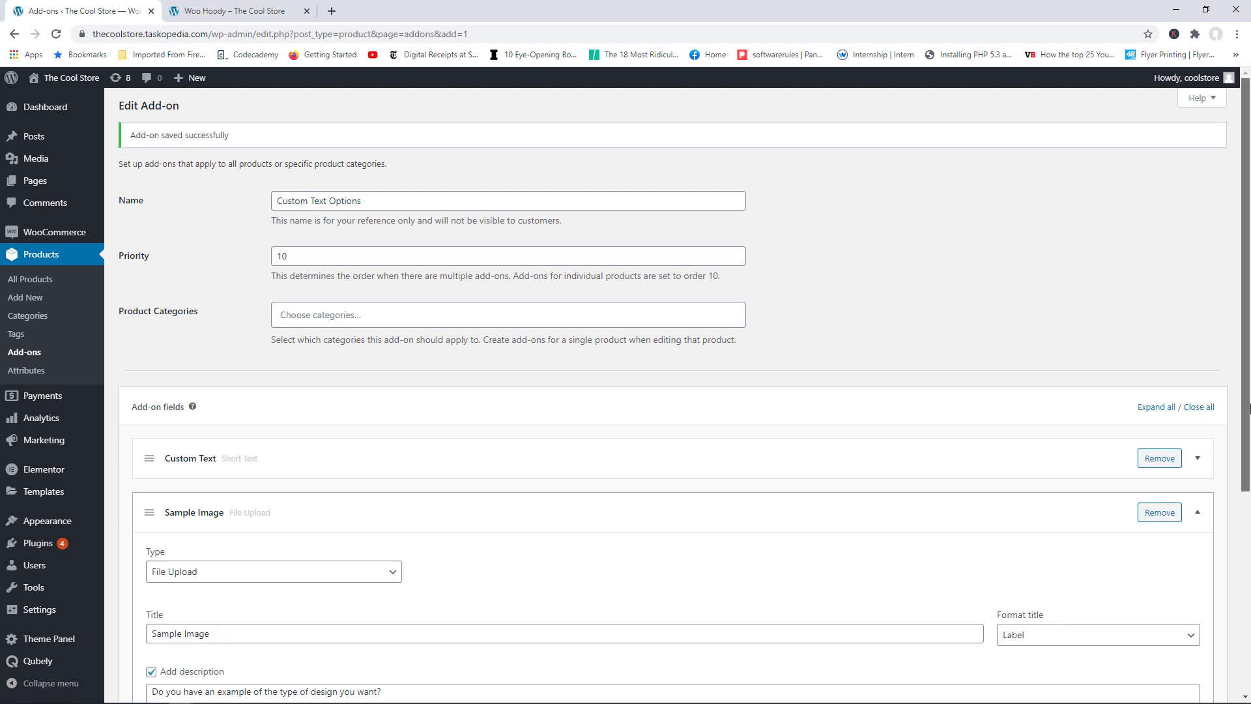
pyautogui.moveTo(1246, 383); pyautogui.dragTo(1238, 507)
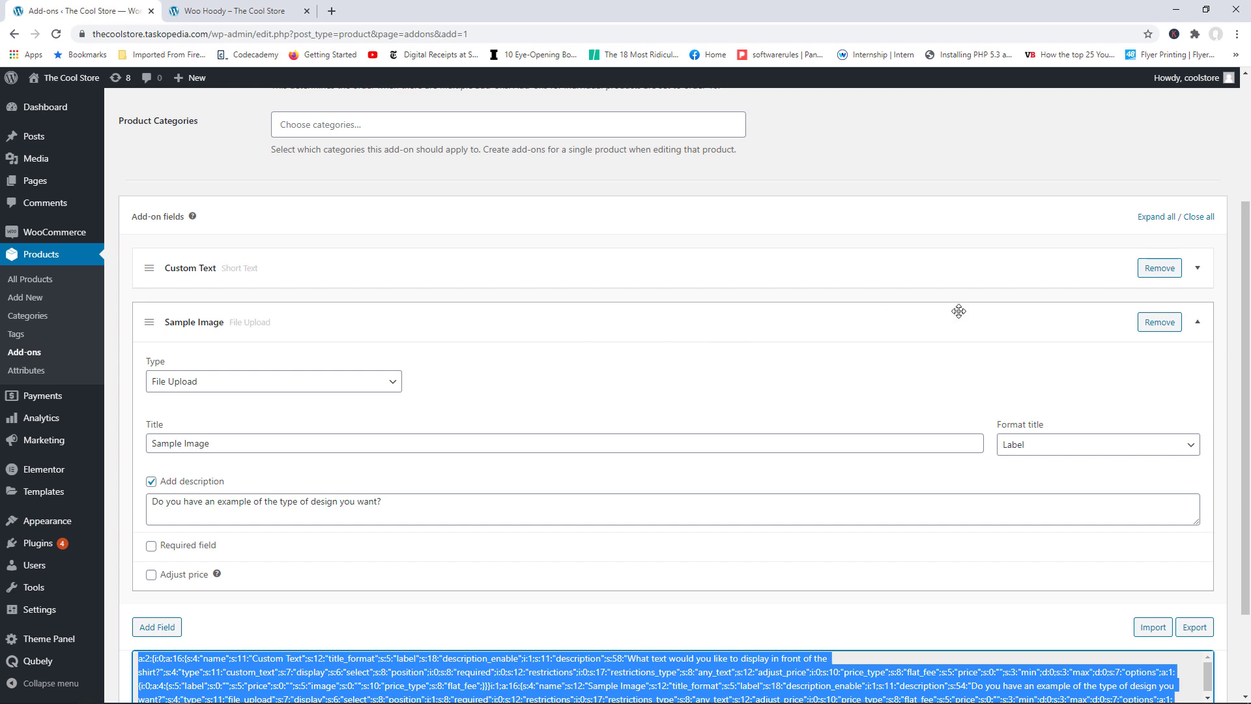
# - Collapse the Sample Image field and add a new Multiple Choice field displayed as Images to the Custom Text Options group
pyautogui.click(1192, 321)
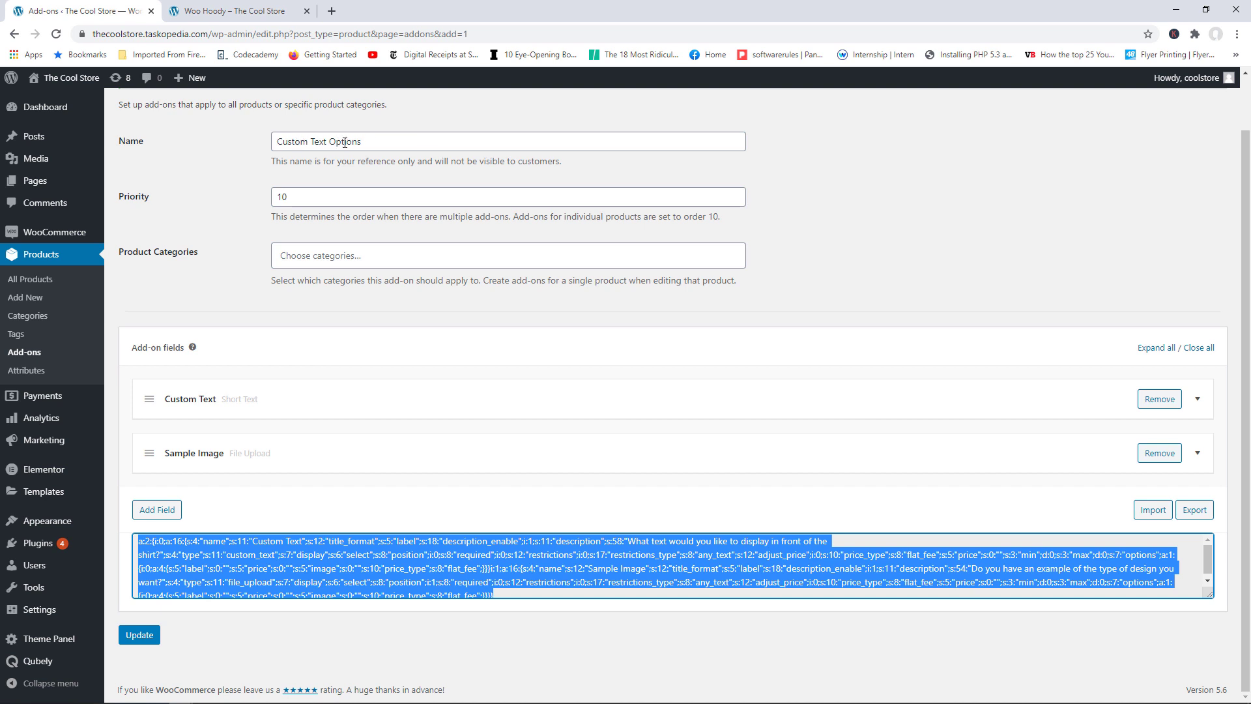
pyautogui.click(162, 512)
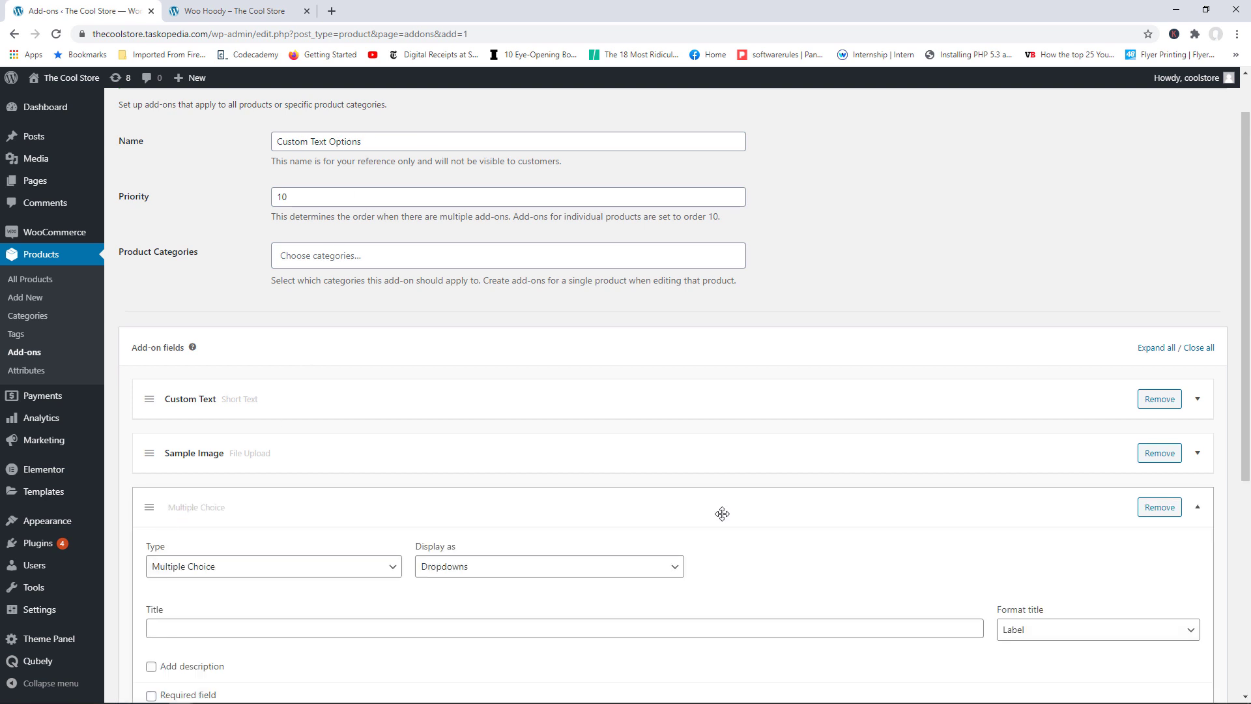
pyautogui.scroll(-2, 1243, 361)
pyautogui.scroll(-2, 1243, 362)
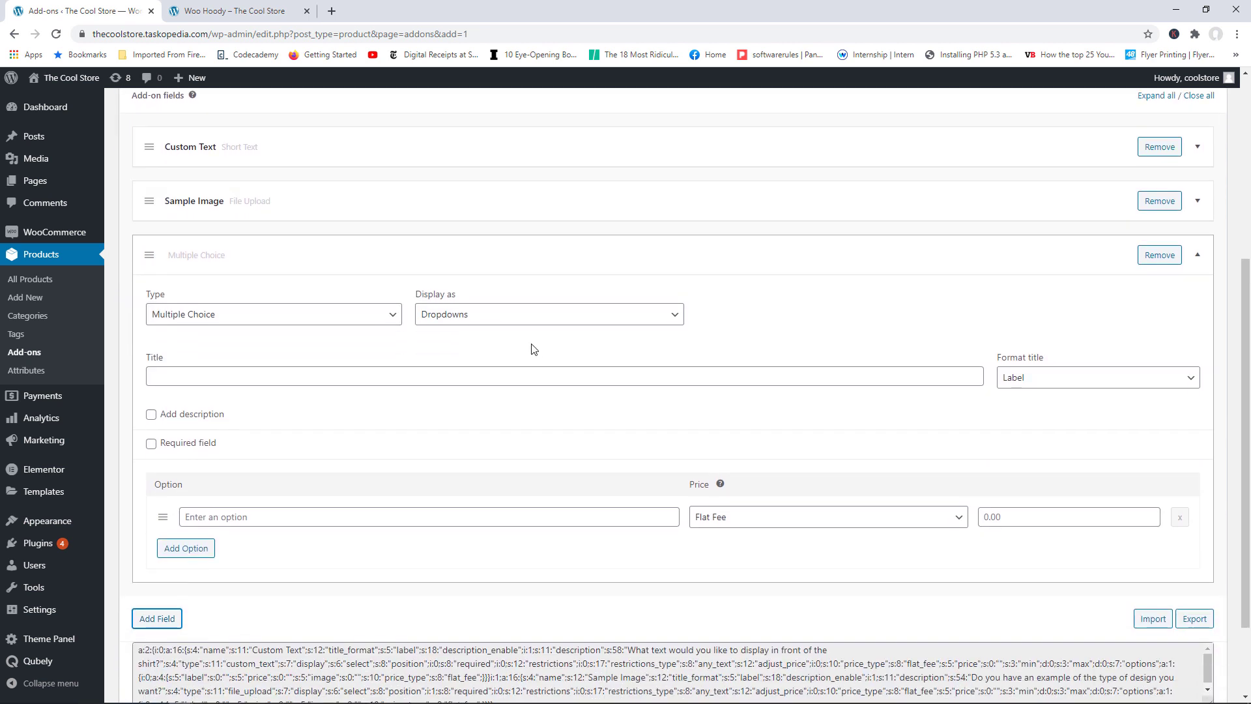
pyautogui.click(370, 316)
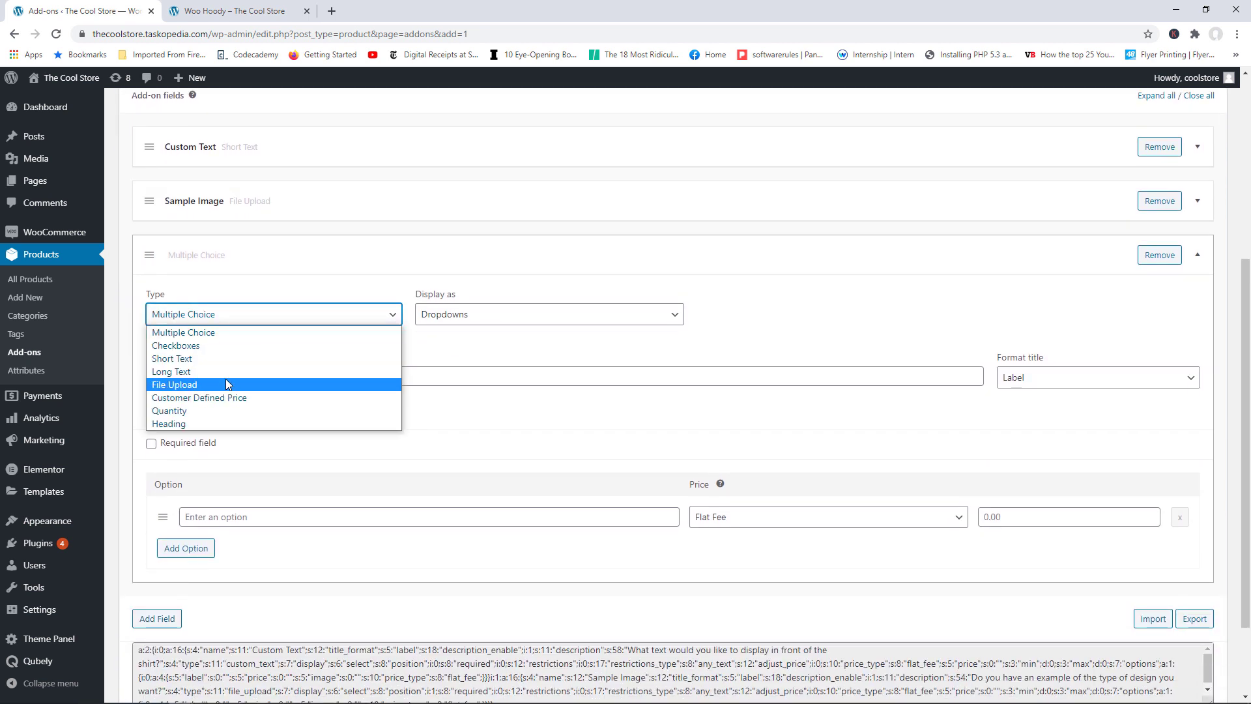
pyautogui.click(207, 337)
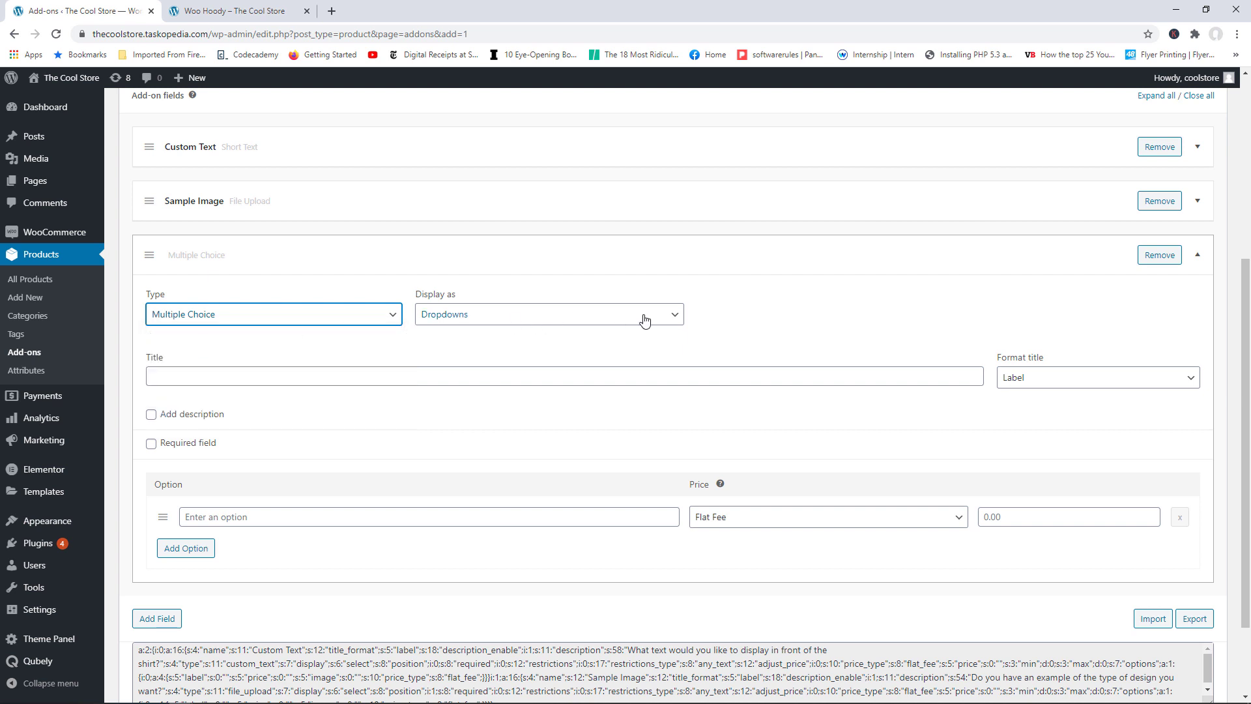
pyautogui.click(567, 317)
pyautogui.click(456, 357)
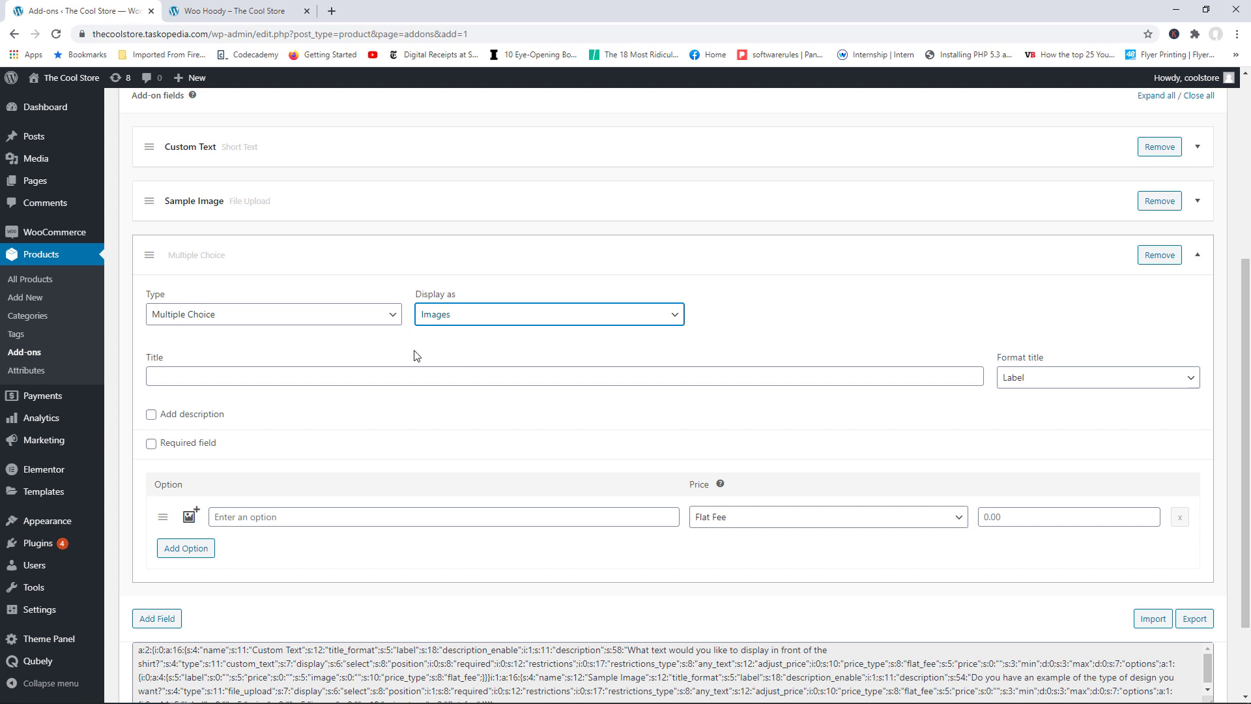
# - Title the new field "Design Color Style" and add the description "Choose your preferred design"
pyautogui.click(333, 384)
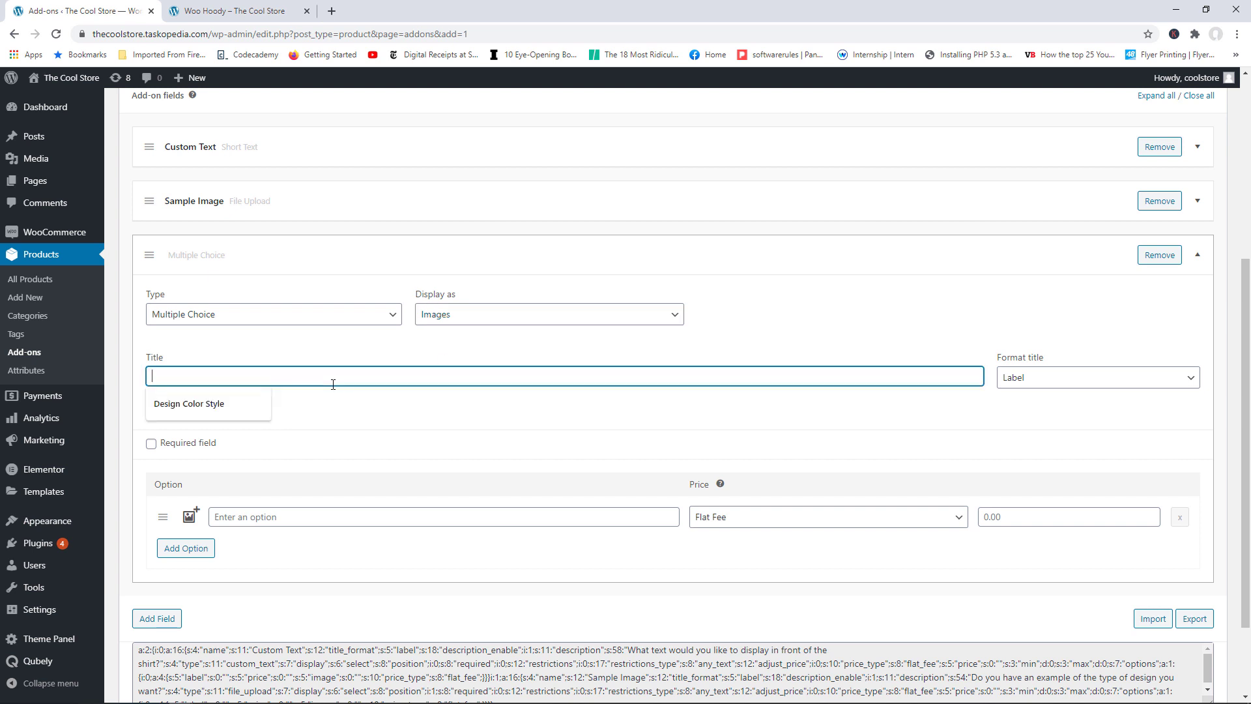
pyautogui.click(228, 407)
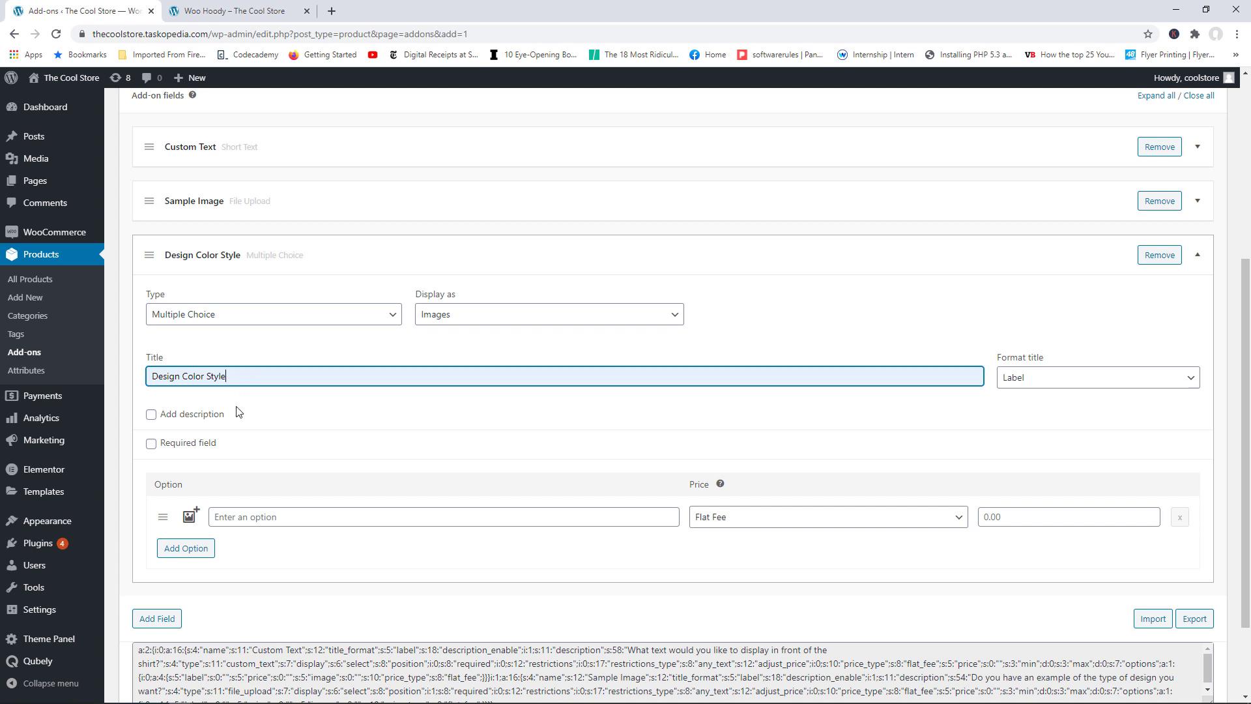
pyautogui.click(214, 419)
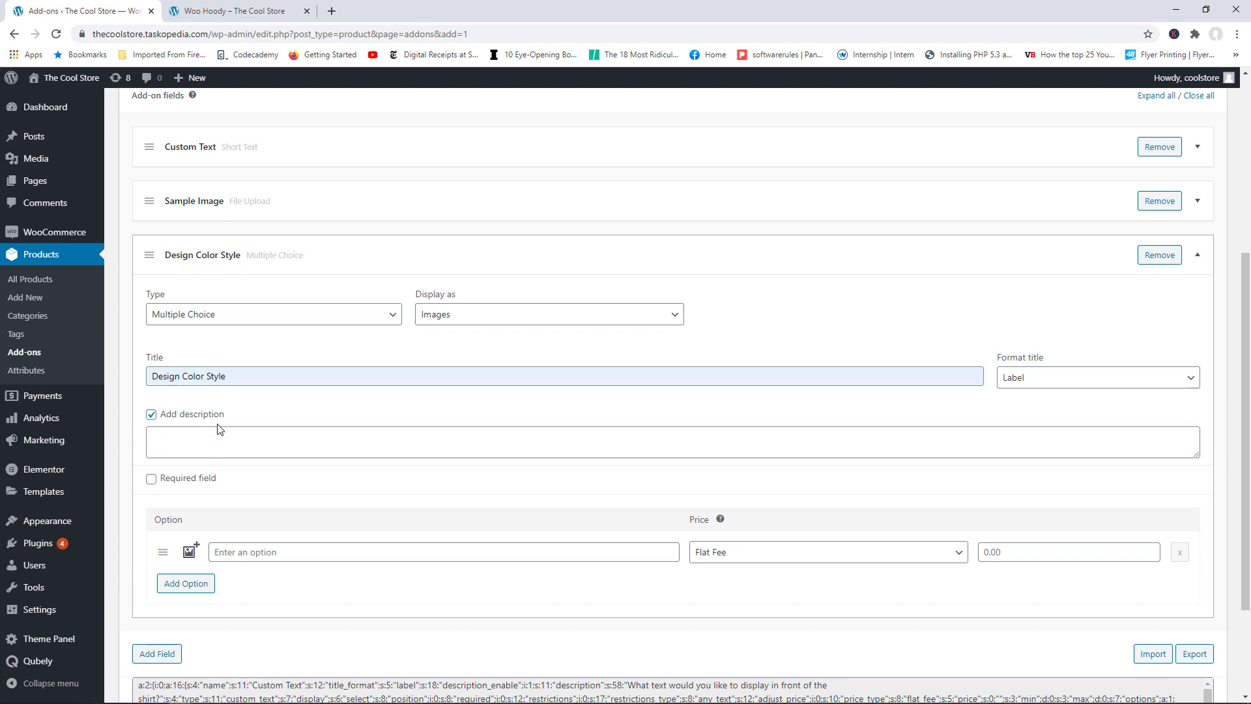
pyautogui.click(213, 443)
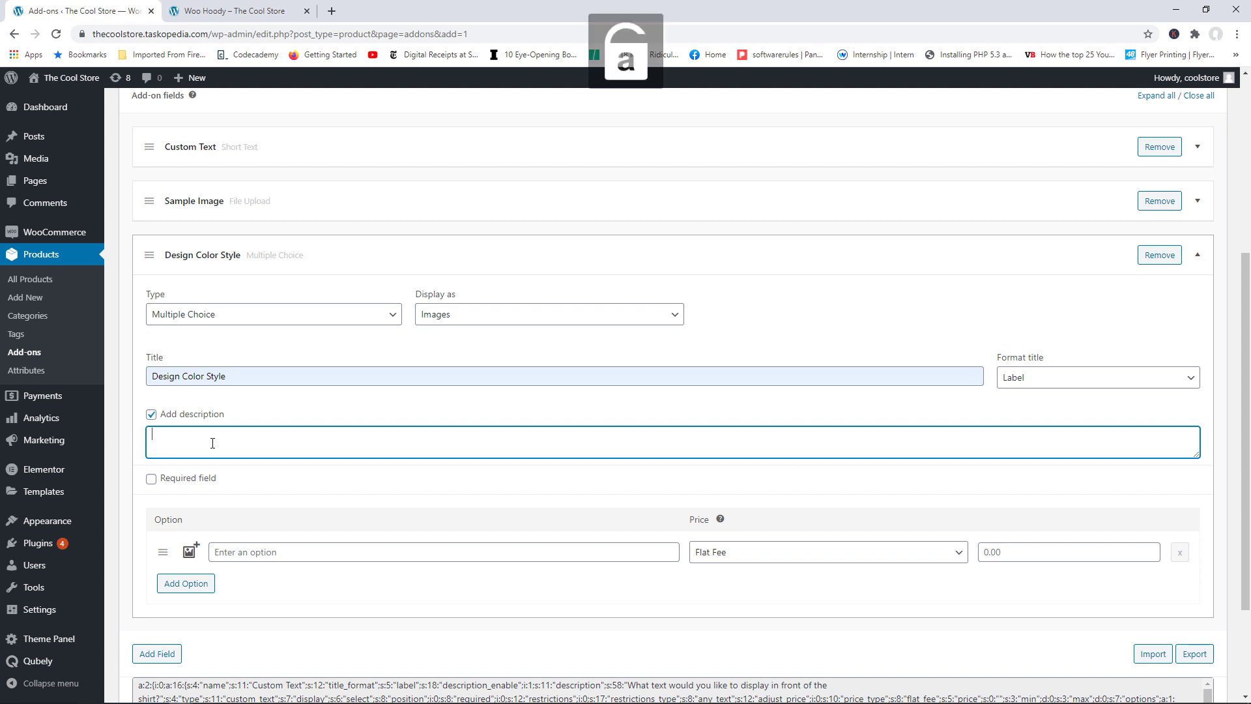
pyautogui.write('Chppse')
pyautogui.press('BackSpace')
pyautogui.press('BackSpace')
pyautogui.press('BackSpace')
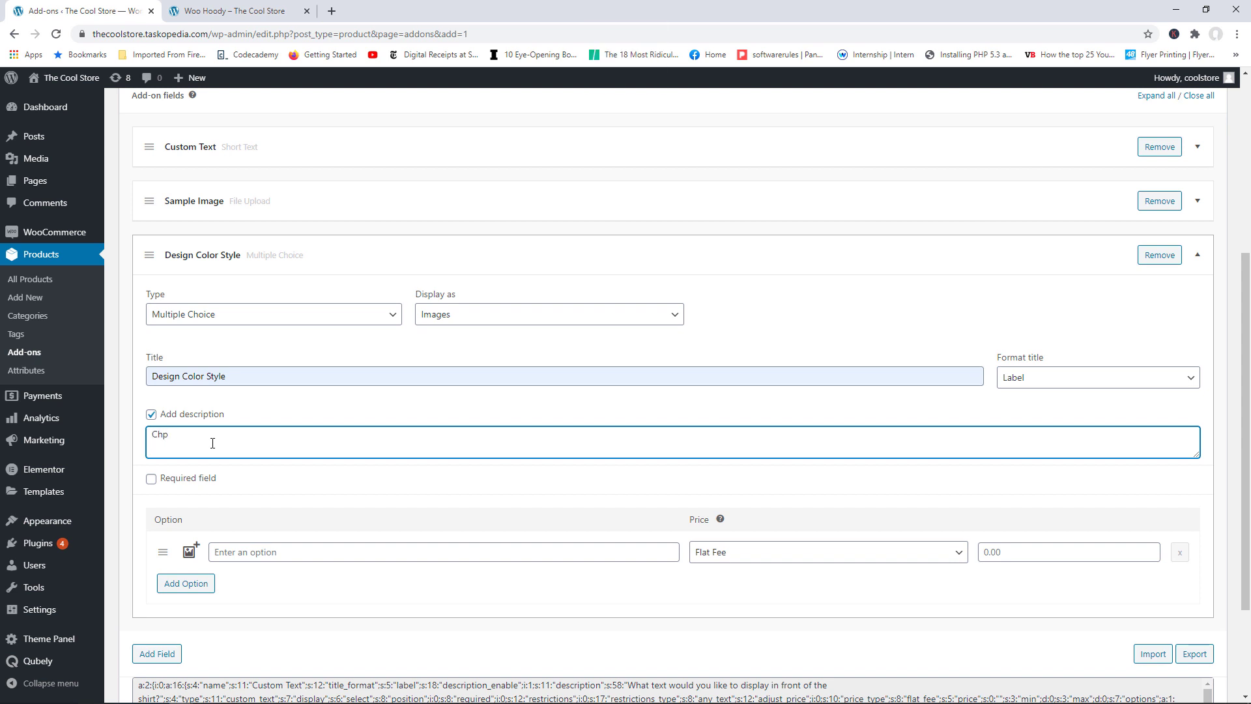
pyautogui.write('oose your preferred e')
pyautogui.press('BackSpace')
pyautogui.write('desgi')
pyautogui.press('BackSpace')
pyautogui.press('BackSpace')
pyautogui.write('ign')
# - Set the first option to "Green Option" with the green T-shirt image T_3_front.jpg and a flat fee of 9.99
pyautogui.click(189, 552)
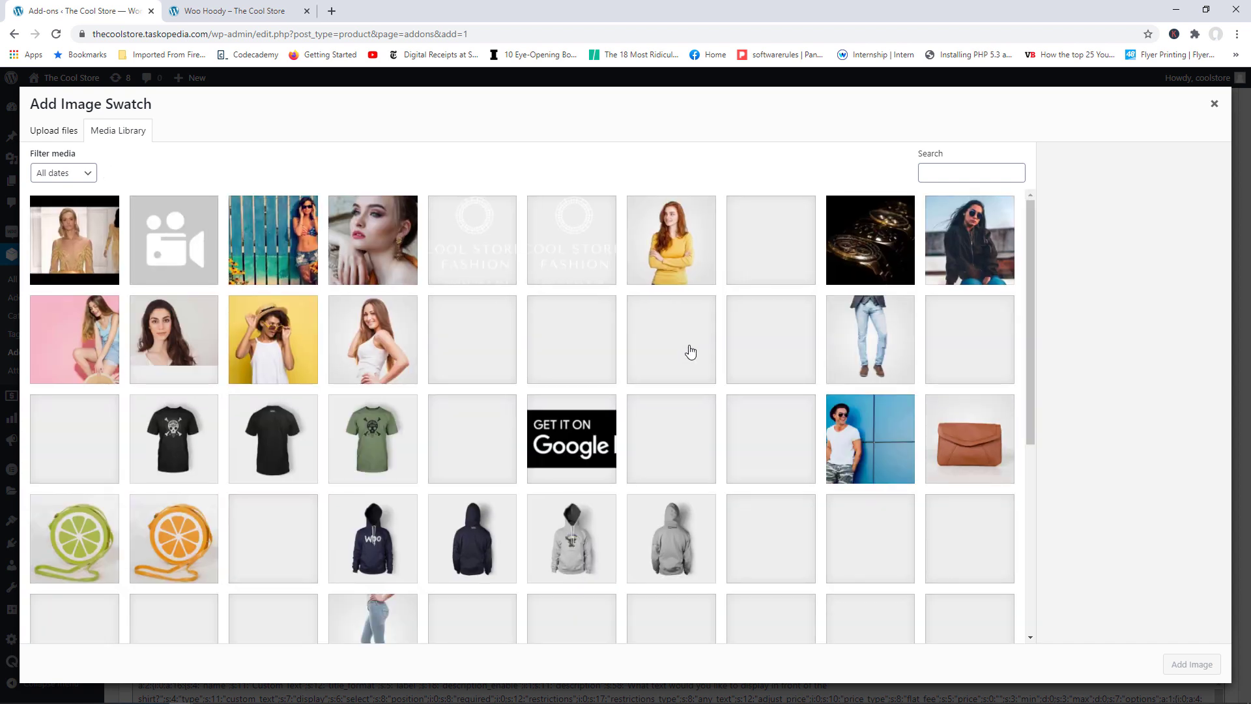
pyautogui.click(371, 446)
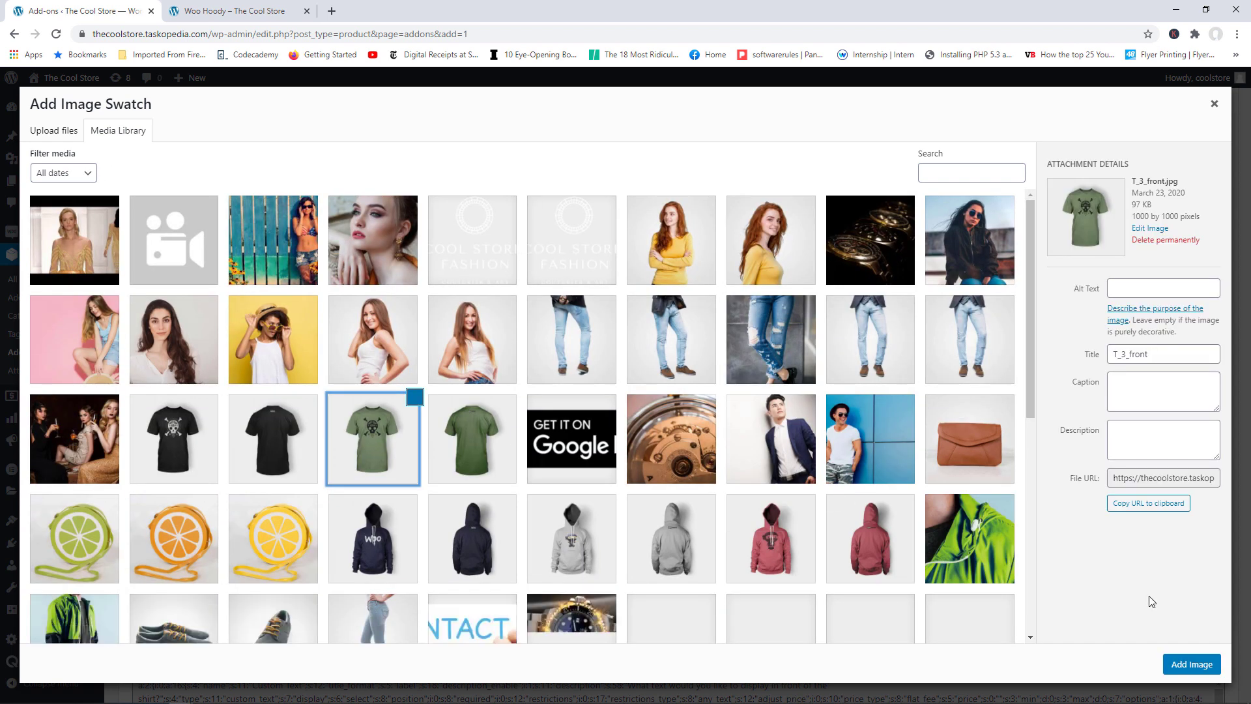
pyautogui.click(1181, 671)
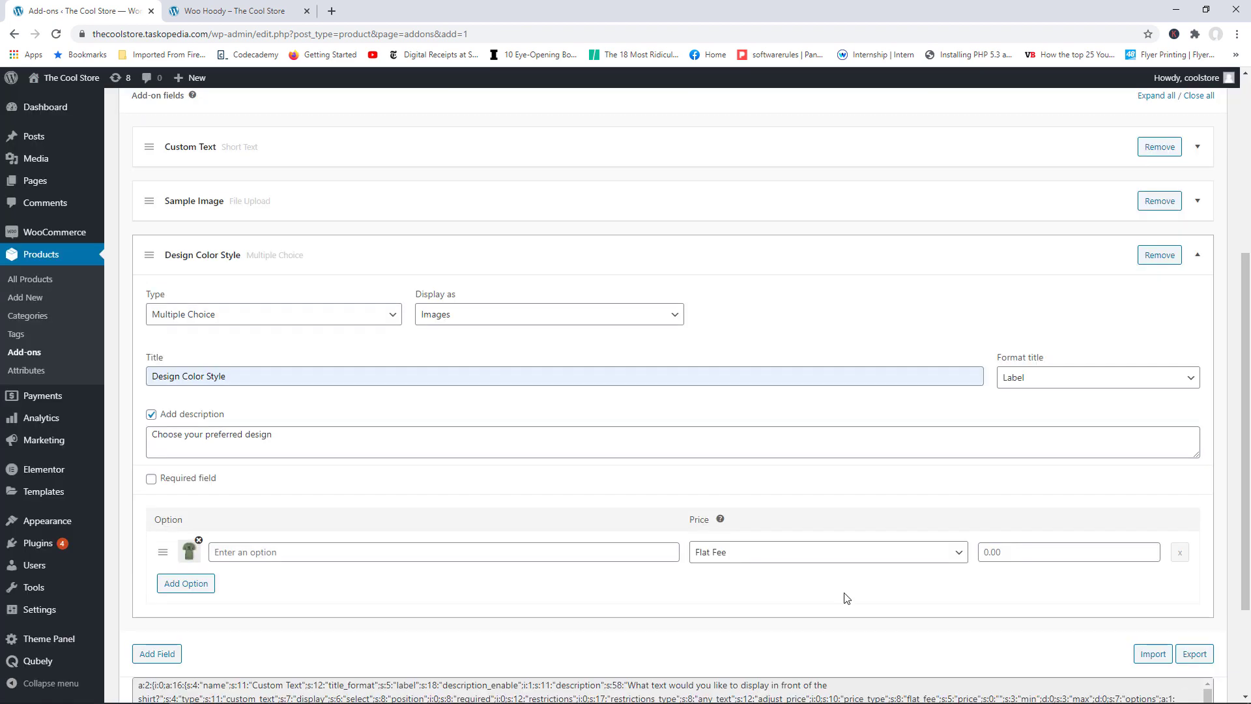
pyautogui.click(400, 553)
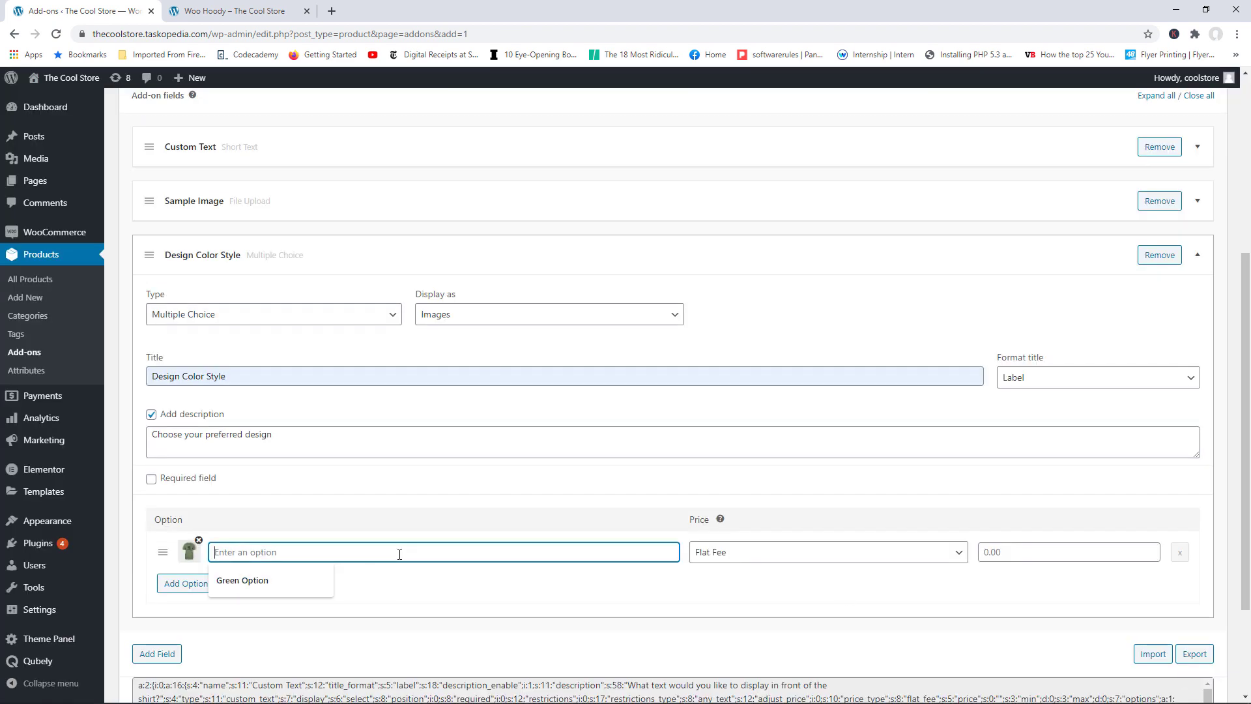
pyautogui.click(308, 578)
pyautogui.click(1038, 550)
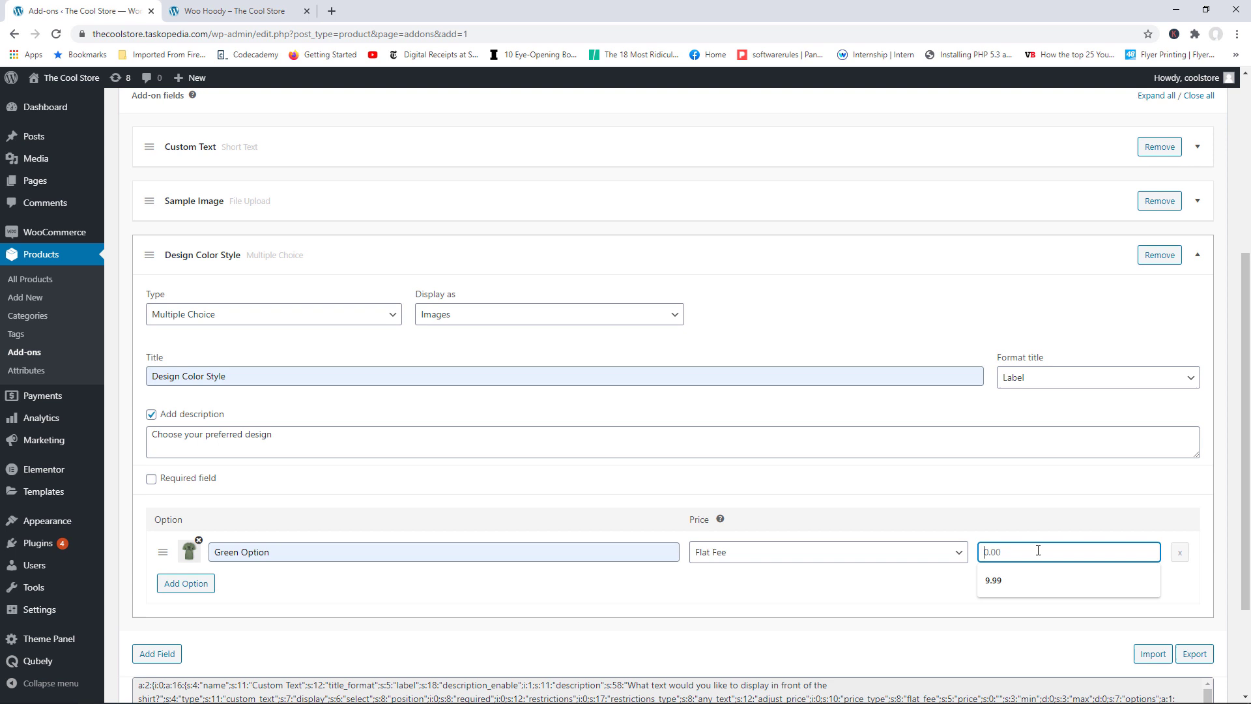
pyautogui.click(1010, 581)
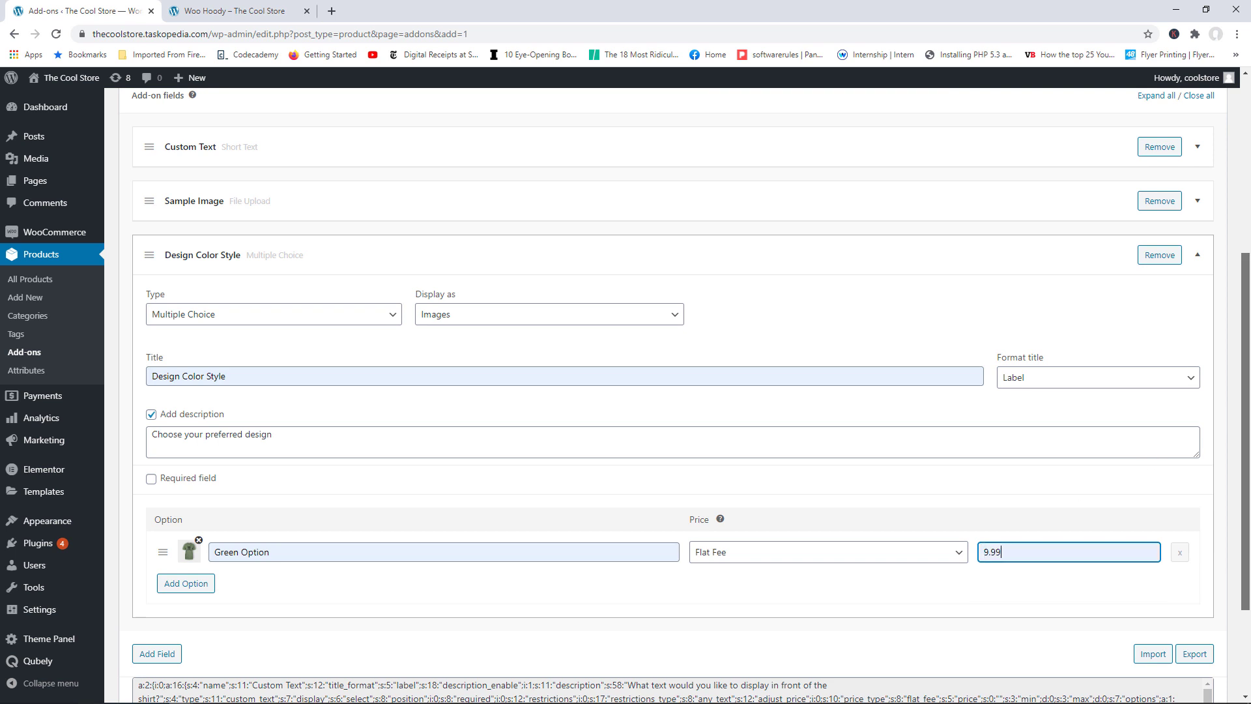
# - Add a "Black Option" with the T_4_front1.jpg image and a flat fee of 12.99, and update the add-on group
pyautogui.moveTo(1245, 396); pyautogui.dragTo(1245, 439)
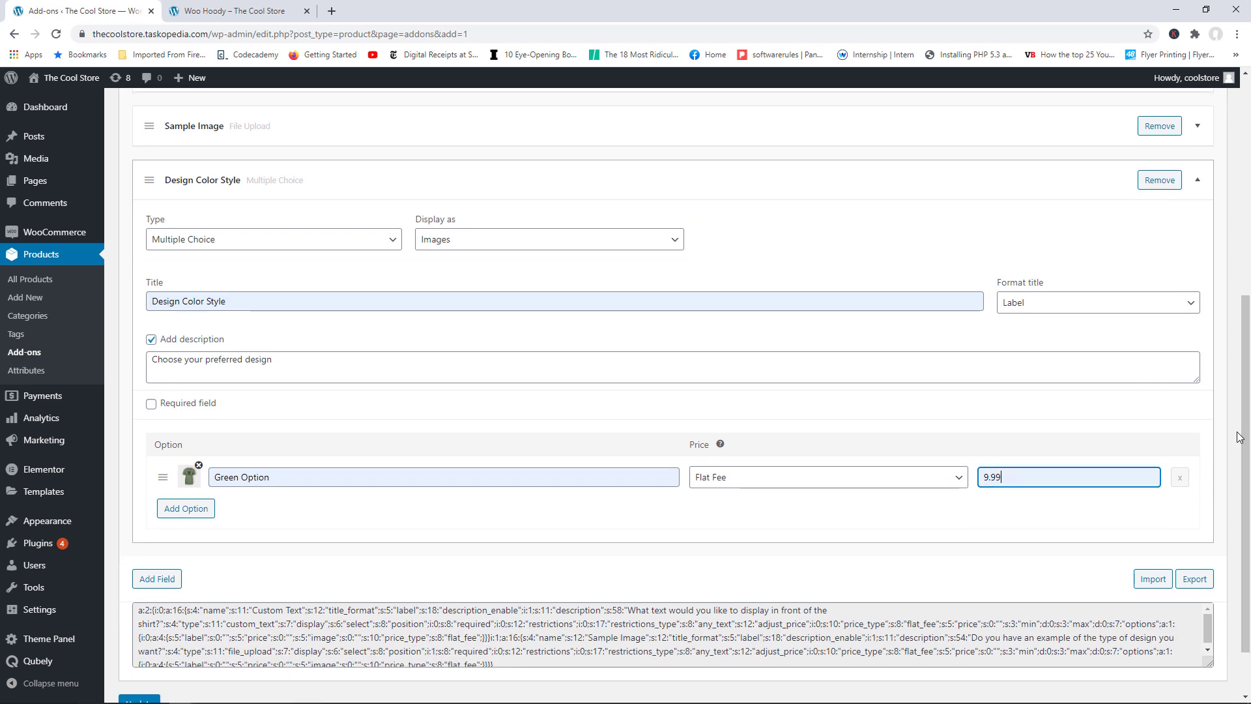
pyautogui.click(187, 511)
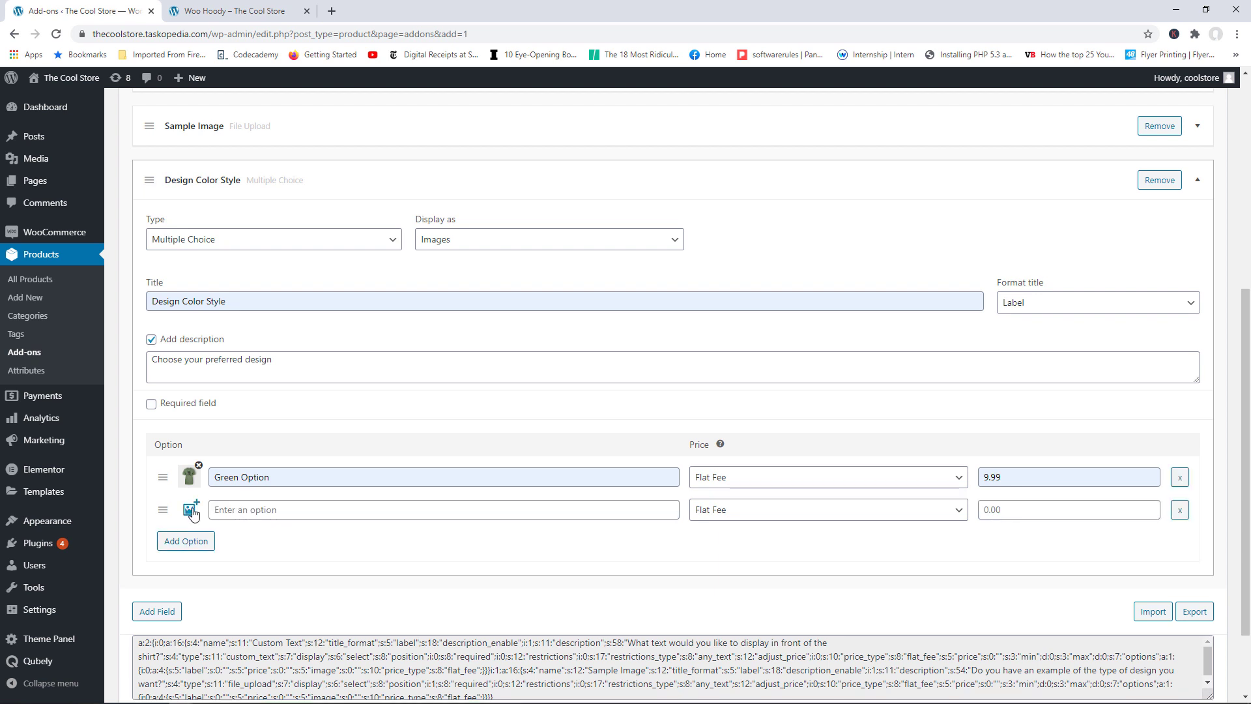
pyautogui.click(191, 511)
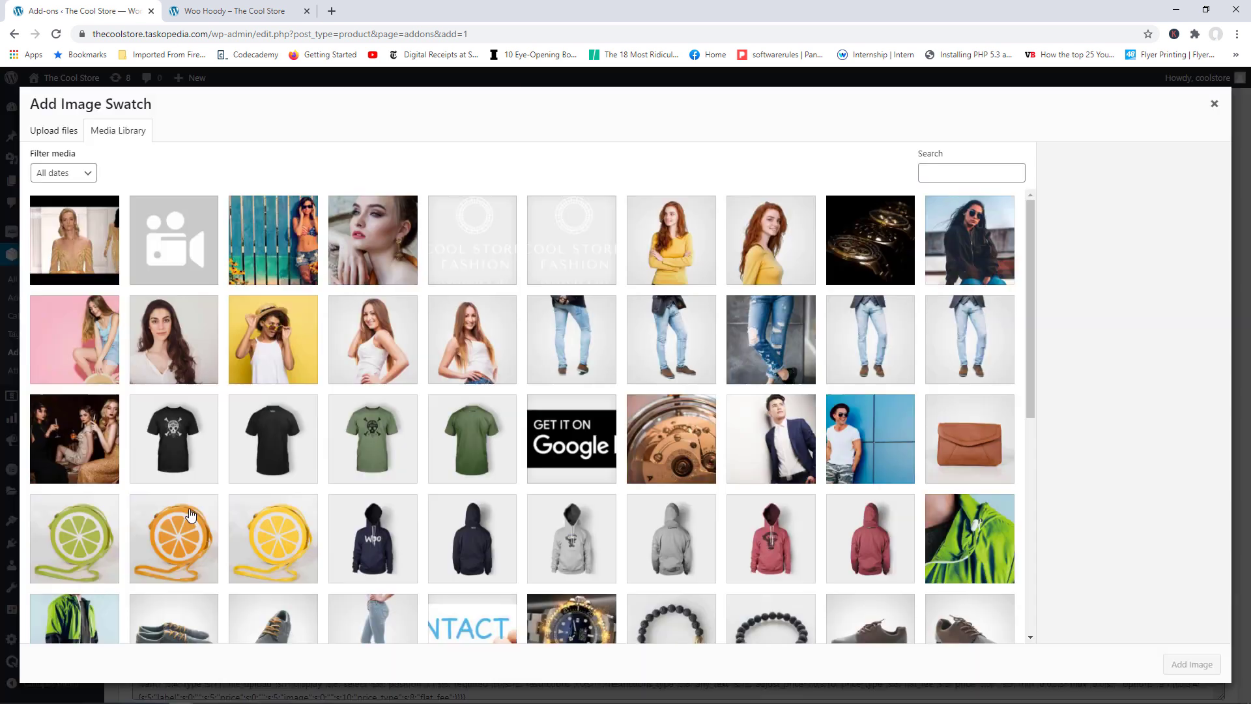
pyautogui.click(185, 438)
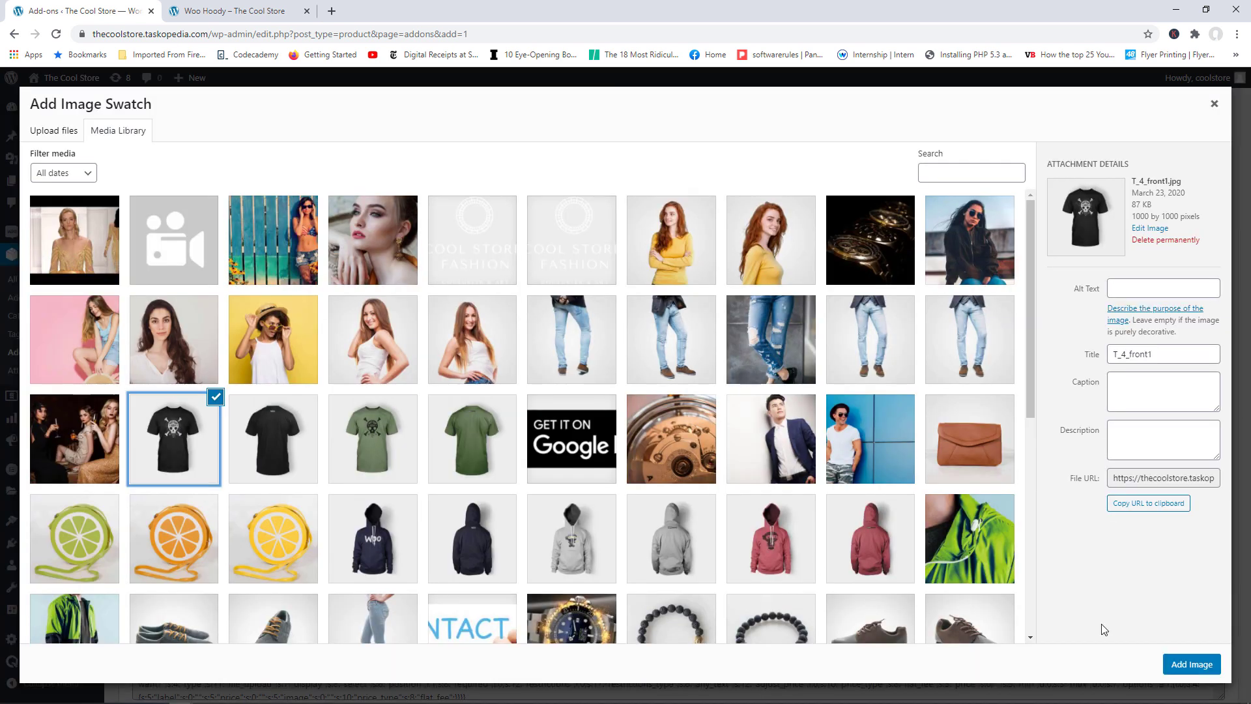
pyautogui.click(1178, 664)
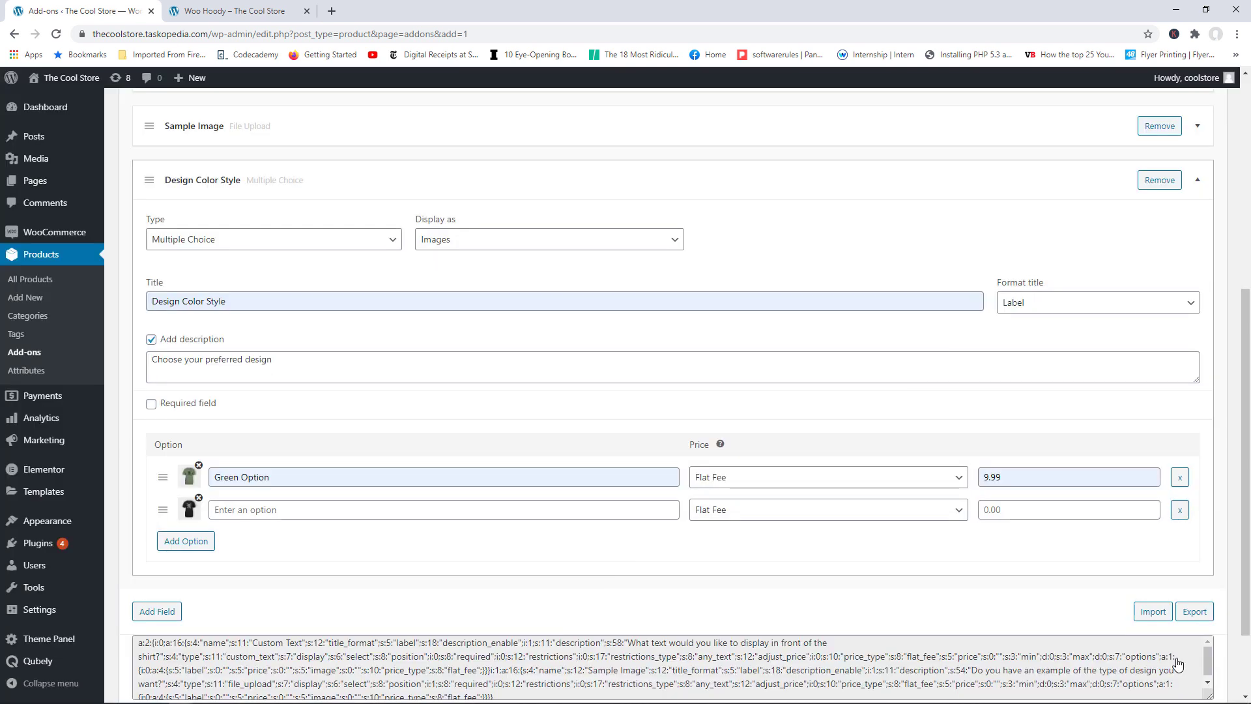
pyautogui.click(327, 511)
pyautogui.write('B')
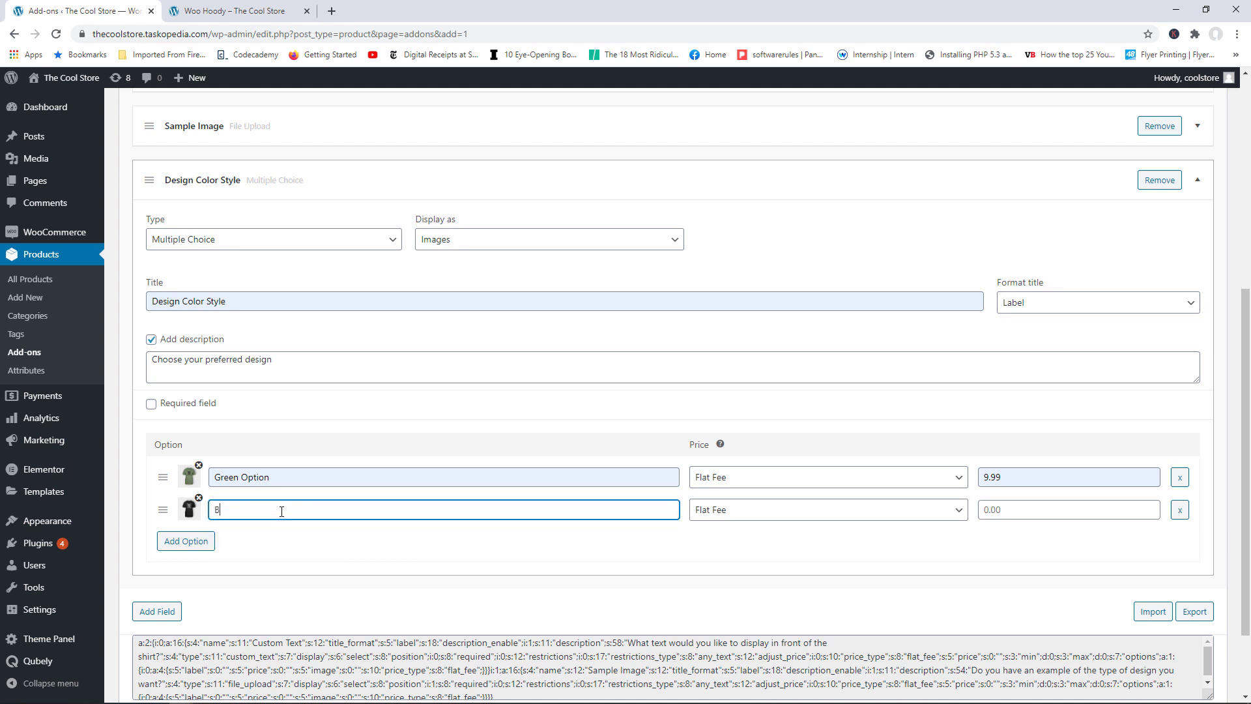
pyautogui.write('lack Option')
pyautogui.click(993, 509)
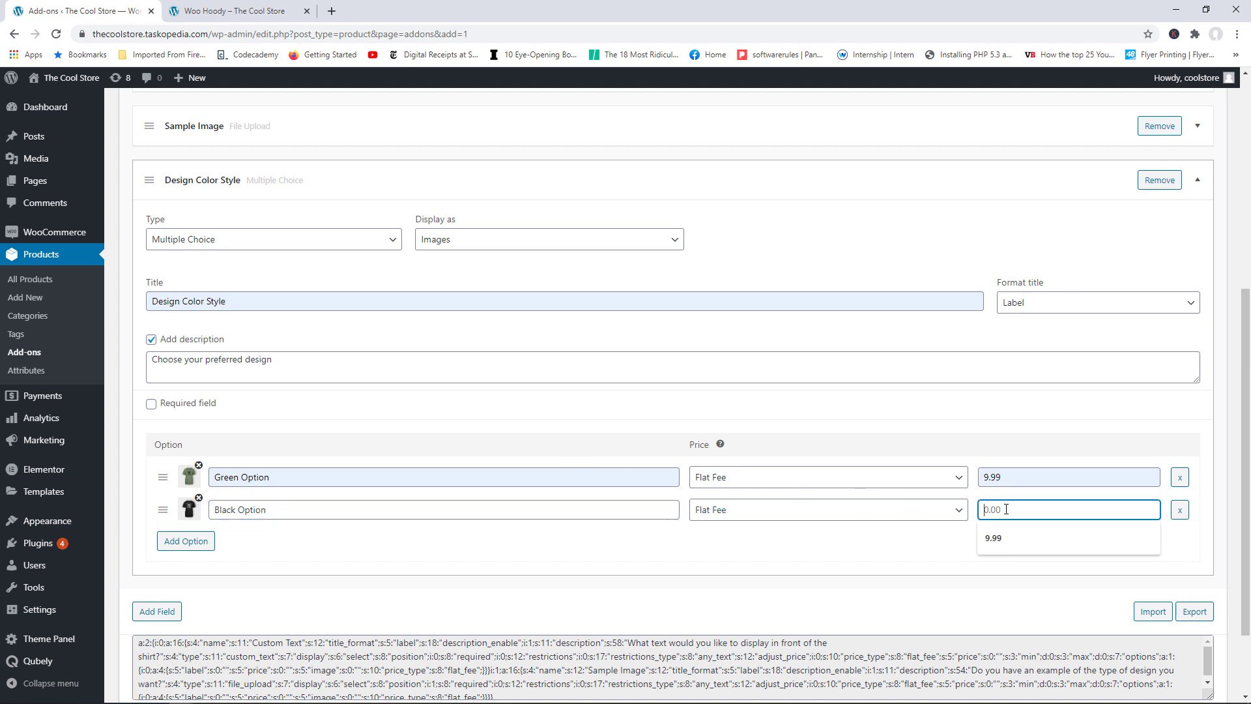
pyautogui.write('12.99')
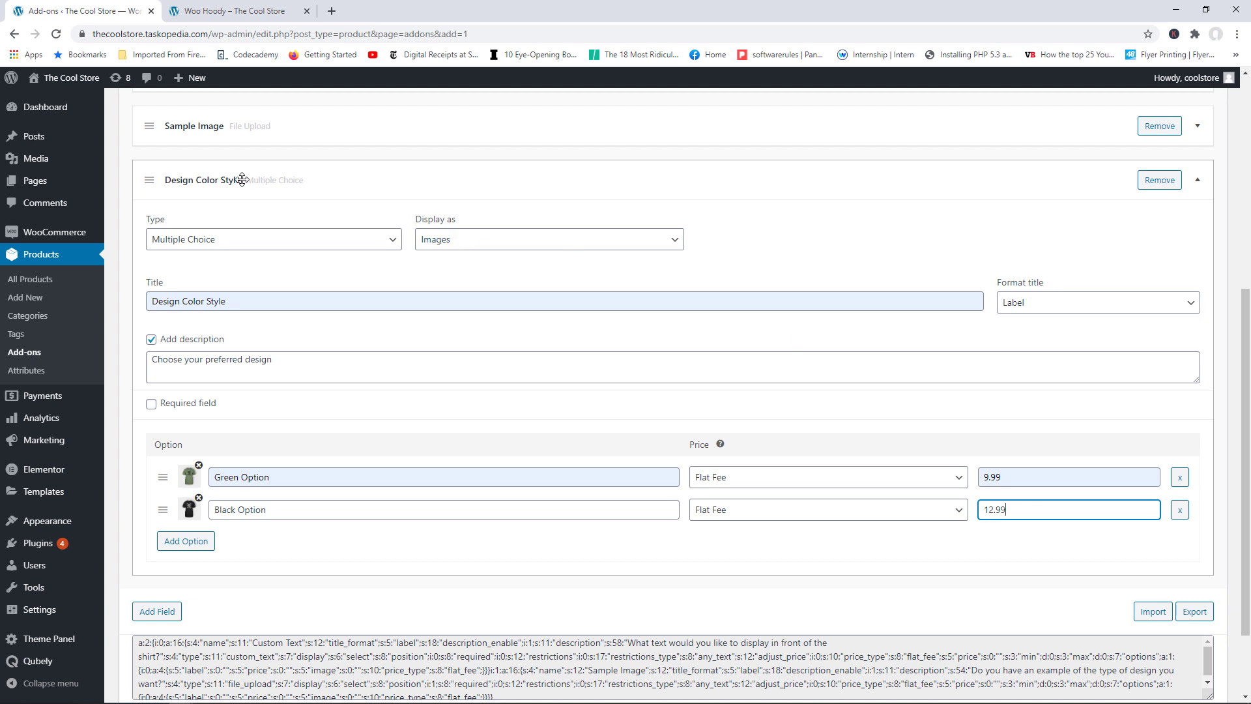
pyautogui.scroll(-2, 1245, 456)
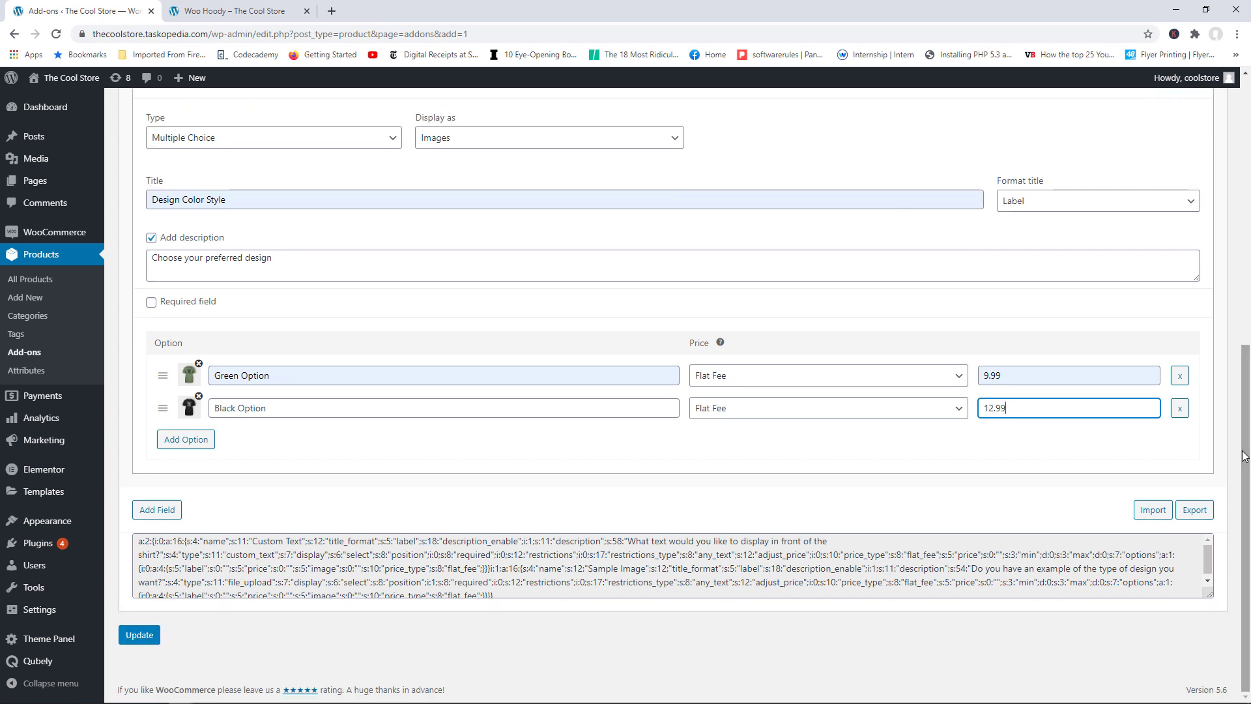
pyautogui.click(140, 635)
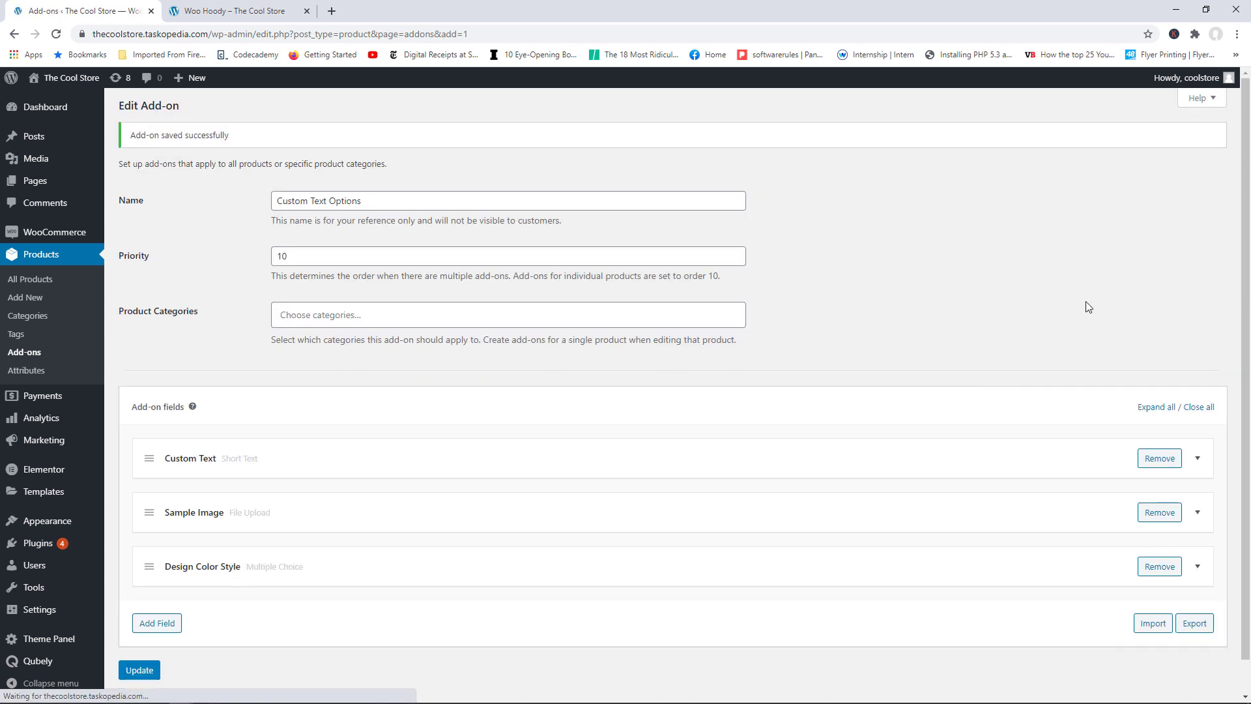
# - Export the Custom Text Options add-on fields and copy all of the exported form data
pyautogui.click(235, 10)
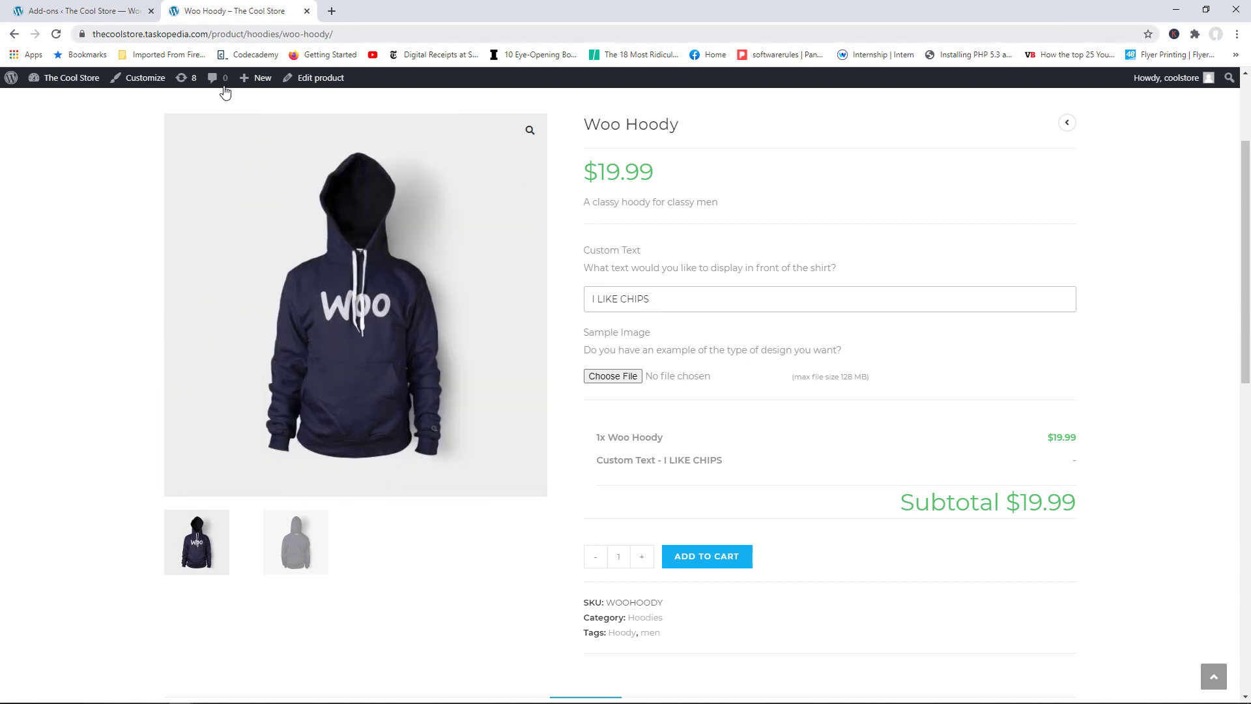
pyautogui.click(78, 11)
pyautogui.scroll(-1, 1231, 365)
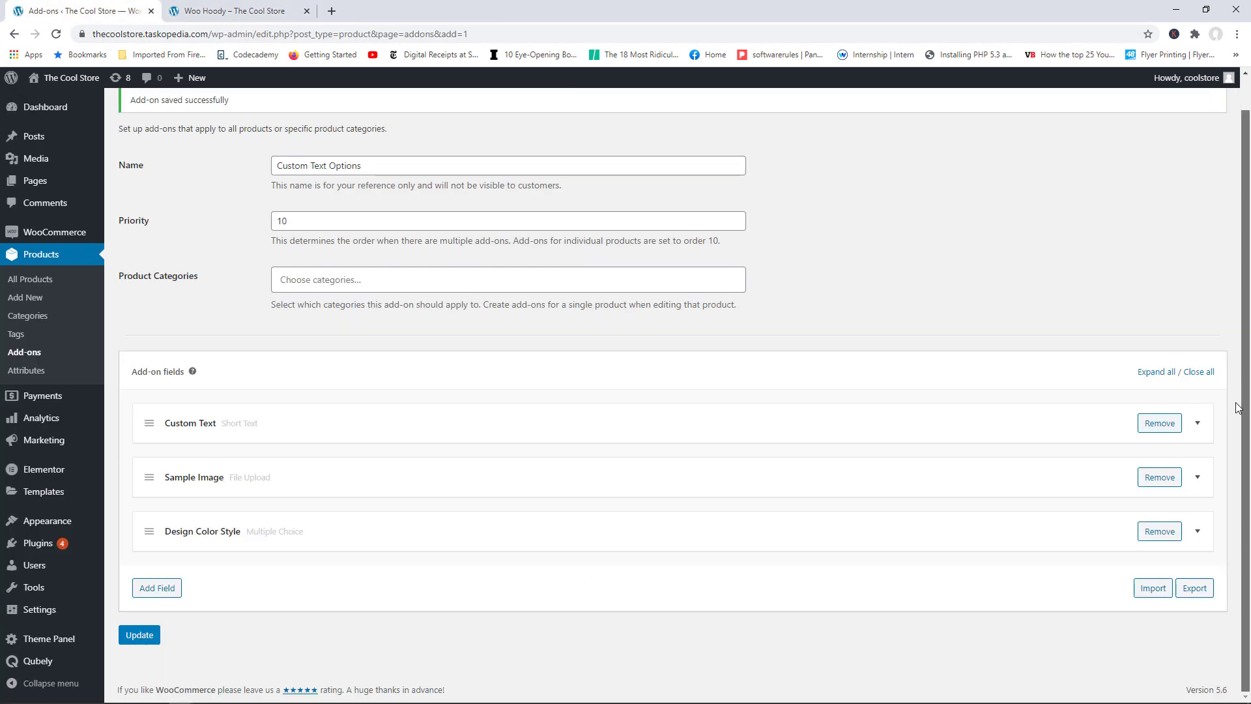
pyautogui.click(1188, 591)
pyautogui.click(795, 641)
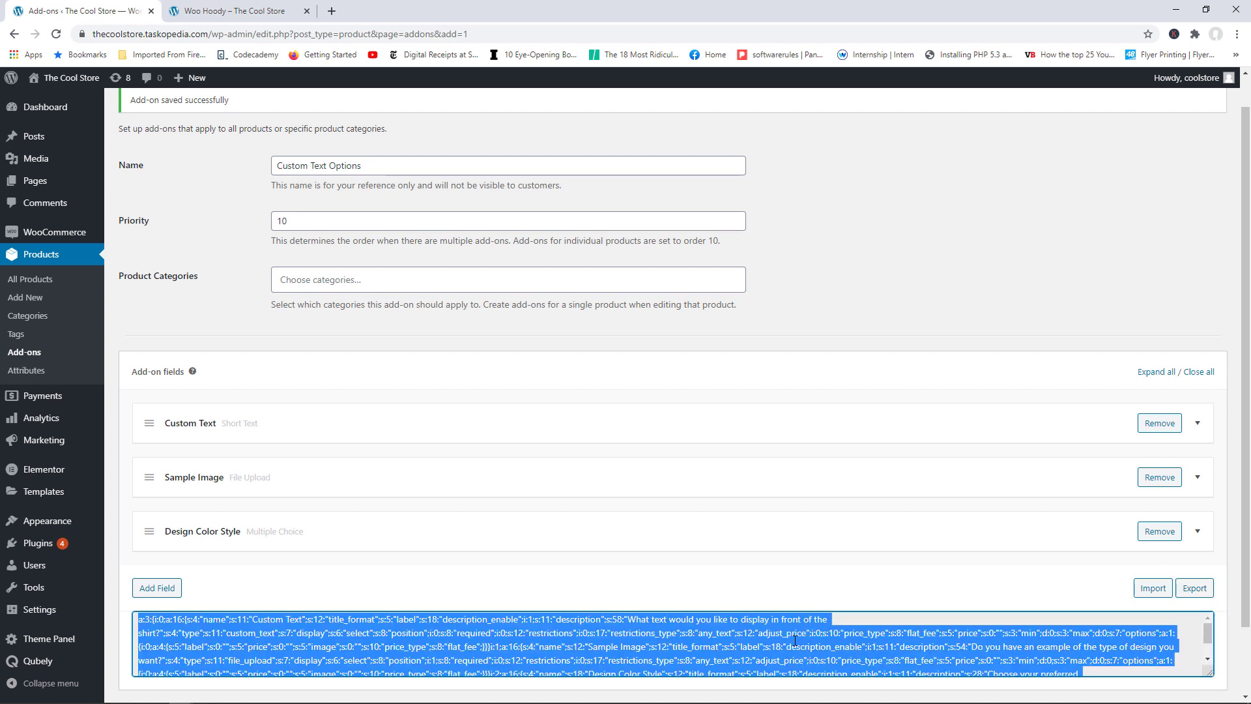
pyautogui.rightClick(741, 628)
pyautogui.click(795, 558)
# - Open the Woo Hoody product for editing from its storefront page and show its add-on fields in the product data
pyautogui.click(274, 11)
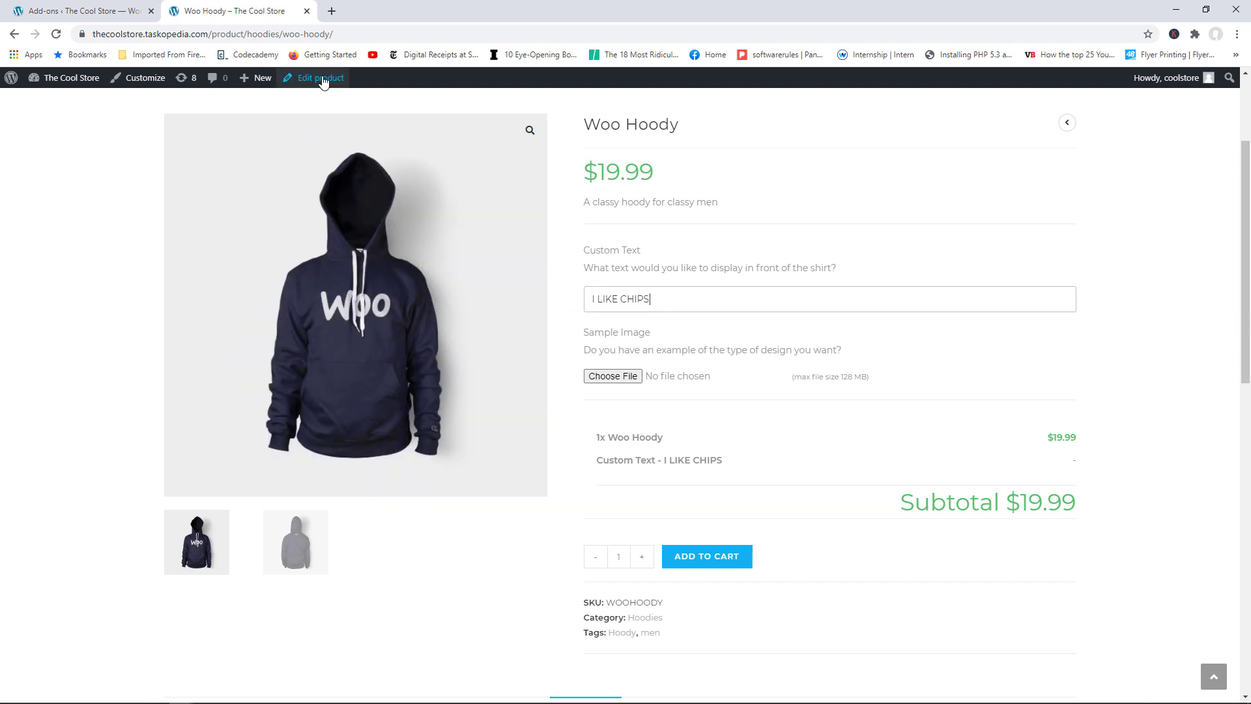
pyautogui.click(322, 79)
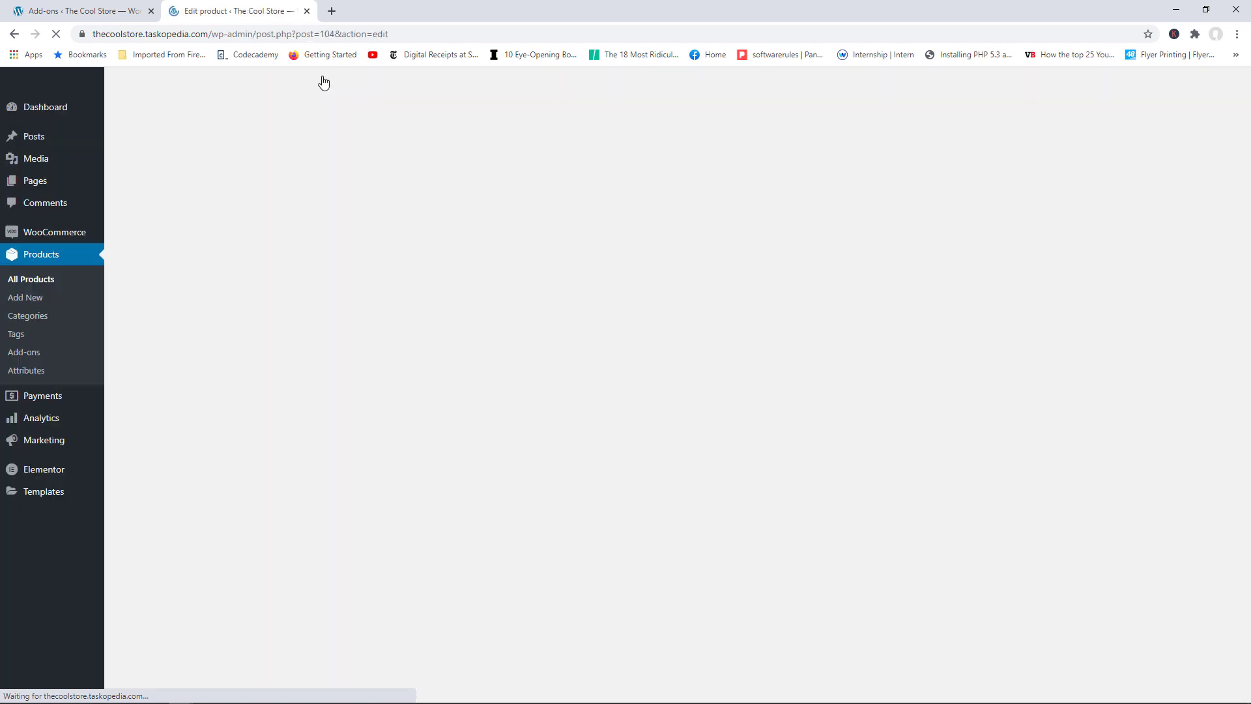
pyautogui.scroll(-8, 956, 391)
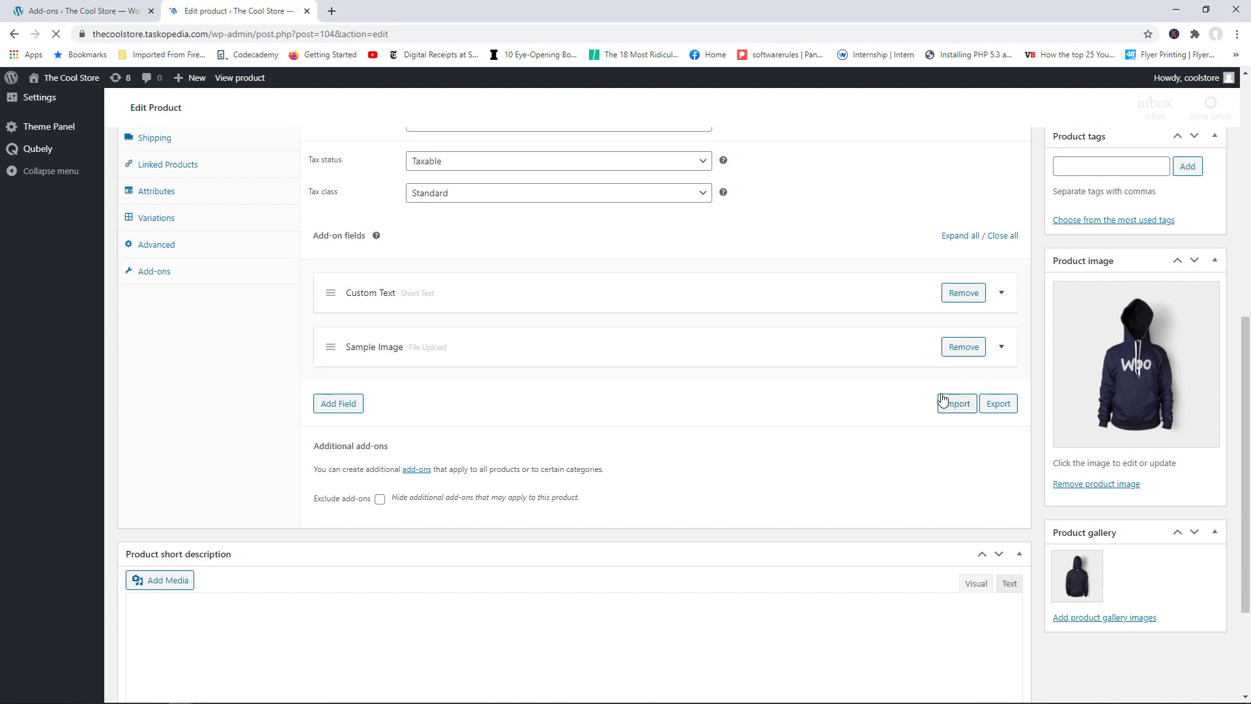
pyautogui.scroll(10, 516, 316)
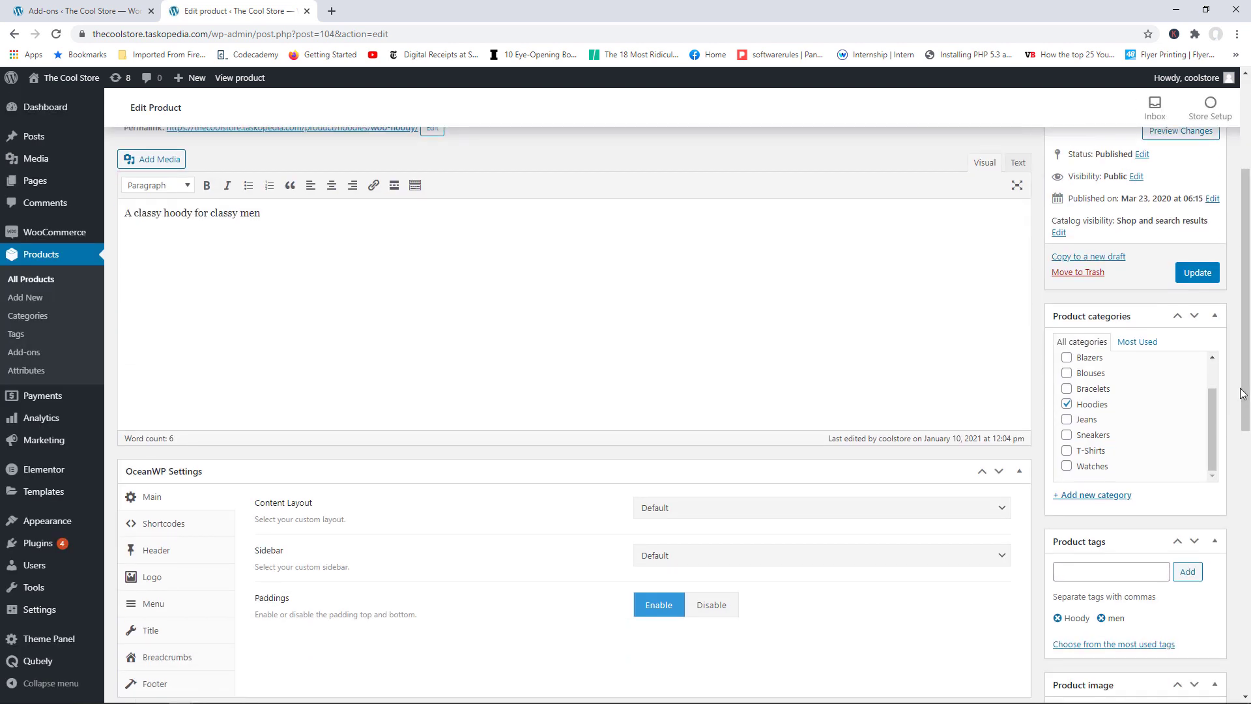
pyautogui.scroll(-3, 574, 417)
pyautogui.moveTo(1250, 504); pyautogui.dragTo(1250, 644)
pyautogui.click(159, 379)
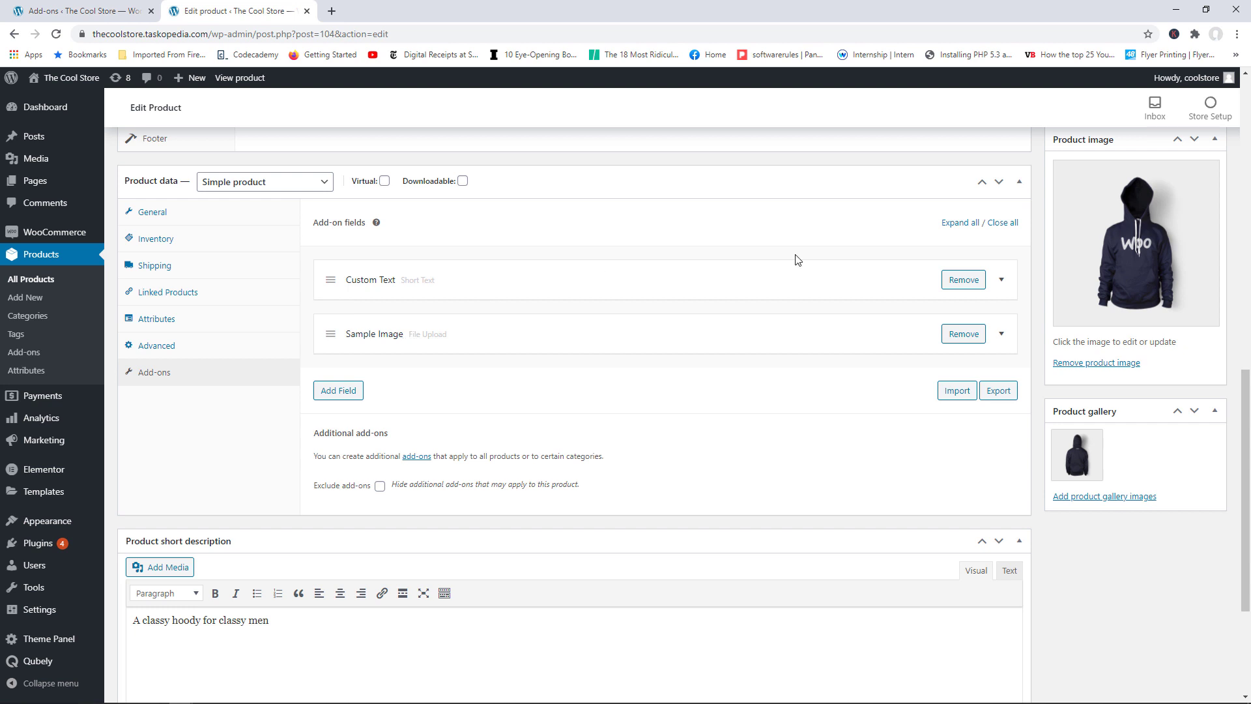
# - Remove the Custom Text and Sample Image add-on fields from the Woo Hoody product and confirm both removals
pyautogui.click(963, 280)
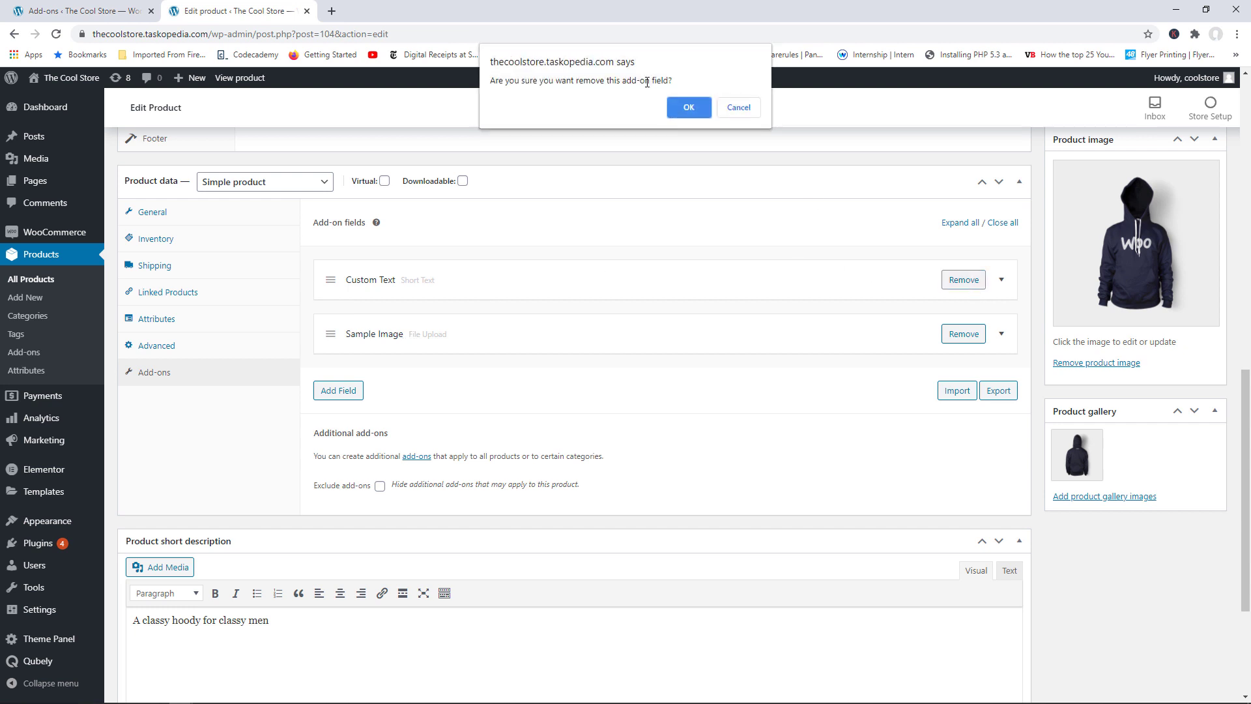
pyautogui.click(692, 107)
pyautogui.click(964, 279)
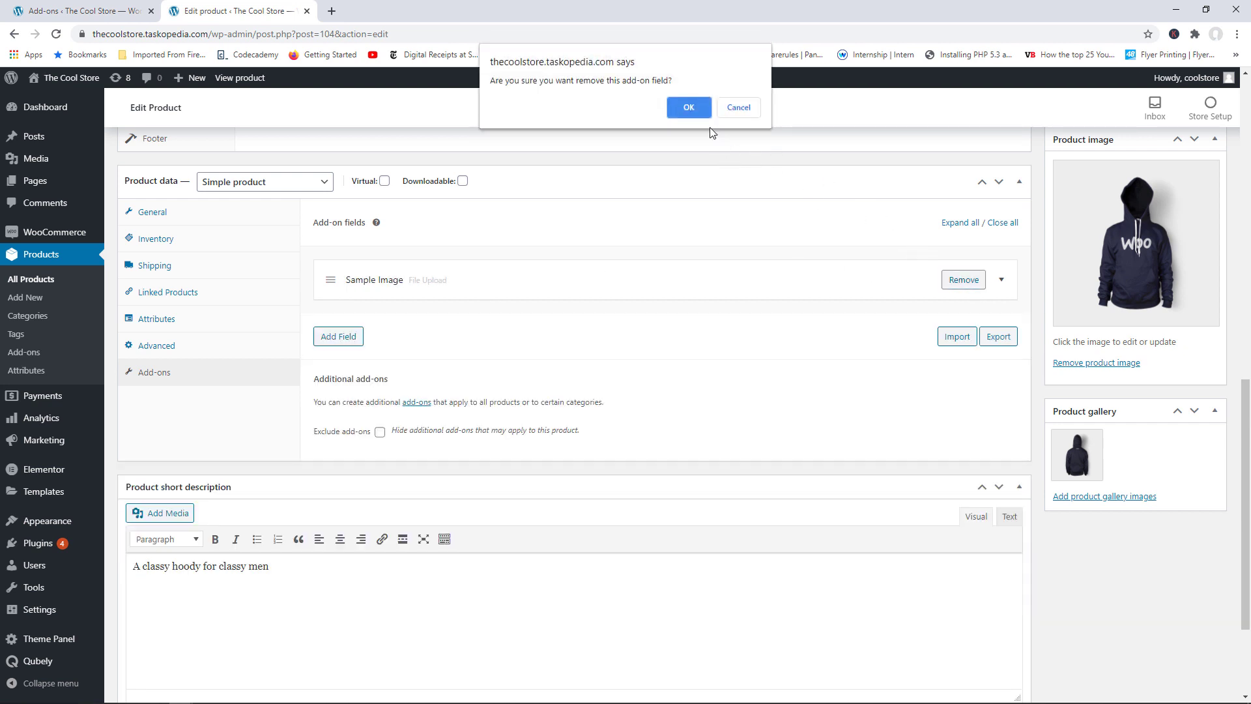
pyautogui.click(689, 108)
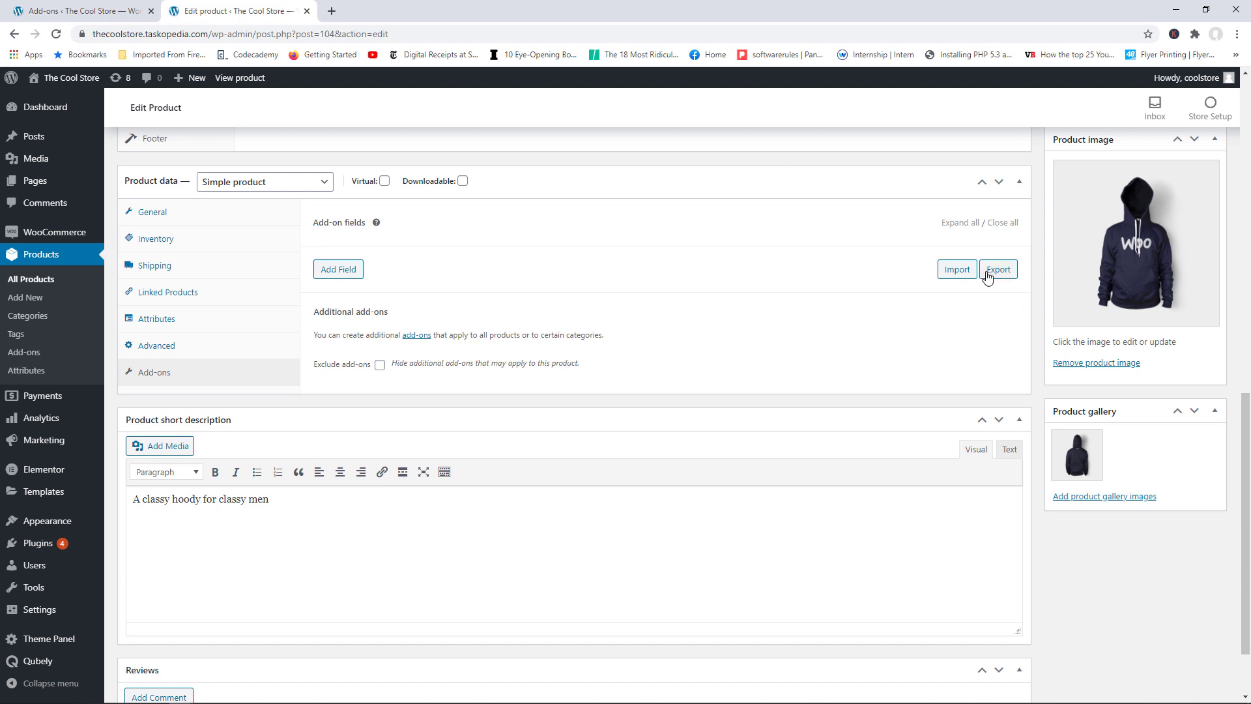
# - Import the copied add-on form data into Woo Hoody's add-on fields and update the product
pyautogui.click(956, 269)
pyautogui.click(725, 314)
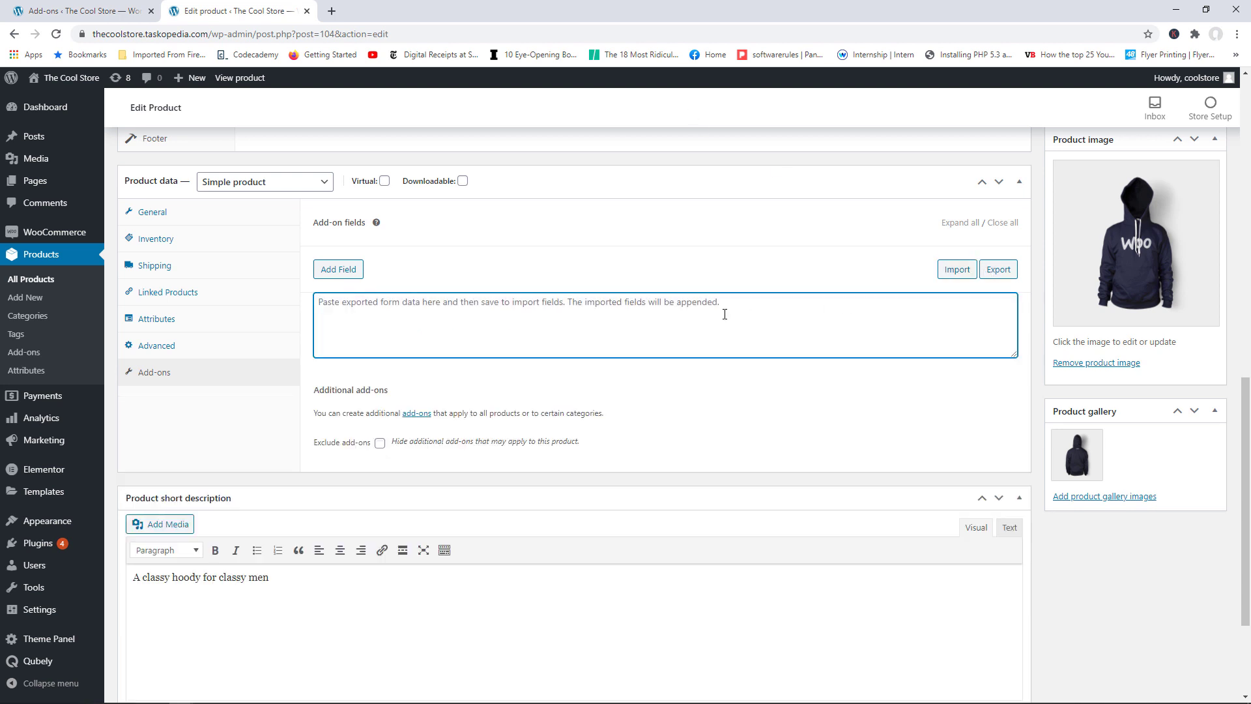
pyautogui.hotkey('ctrl', 'v')
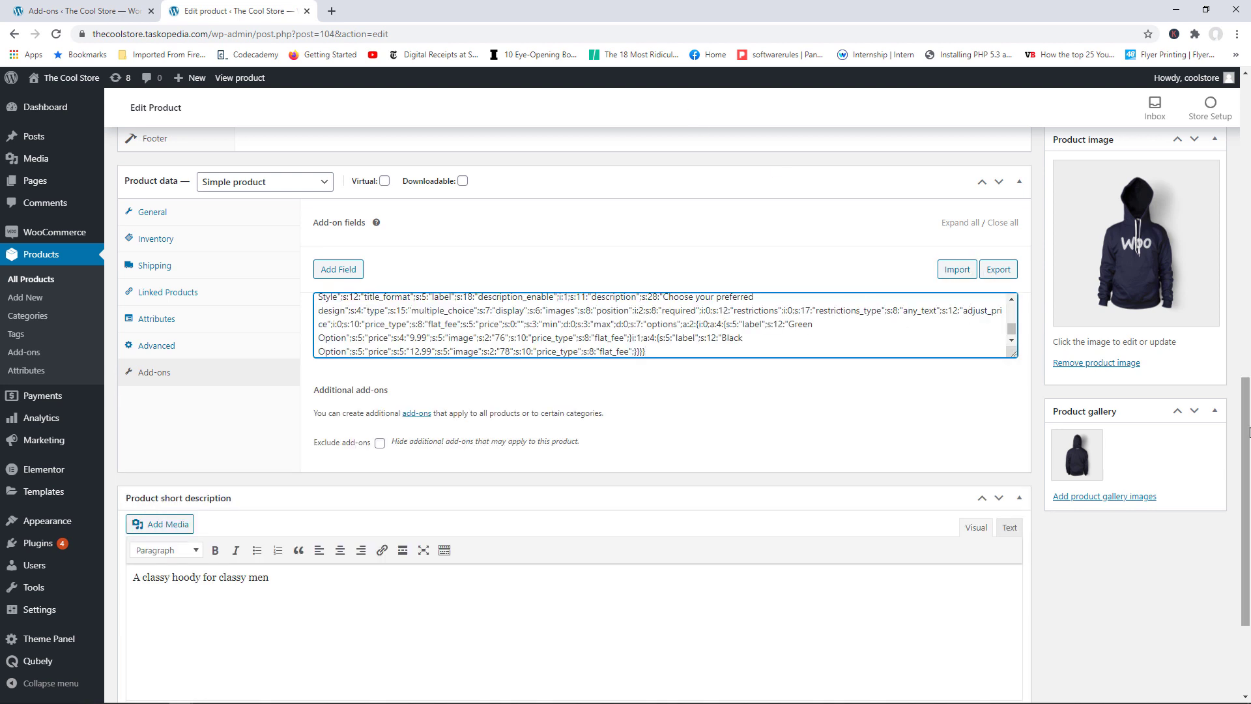
pyautogui.moveTo(1245, 409); pyautogui.dragTo(1243, 228)
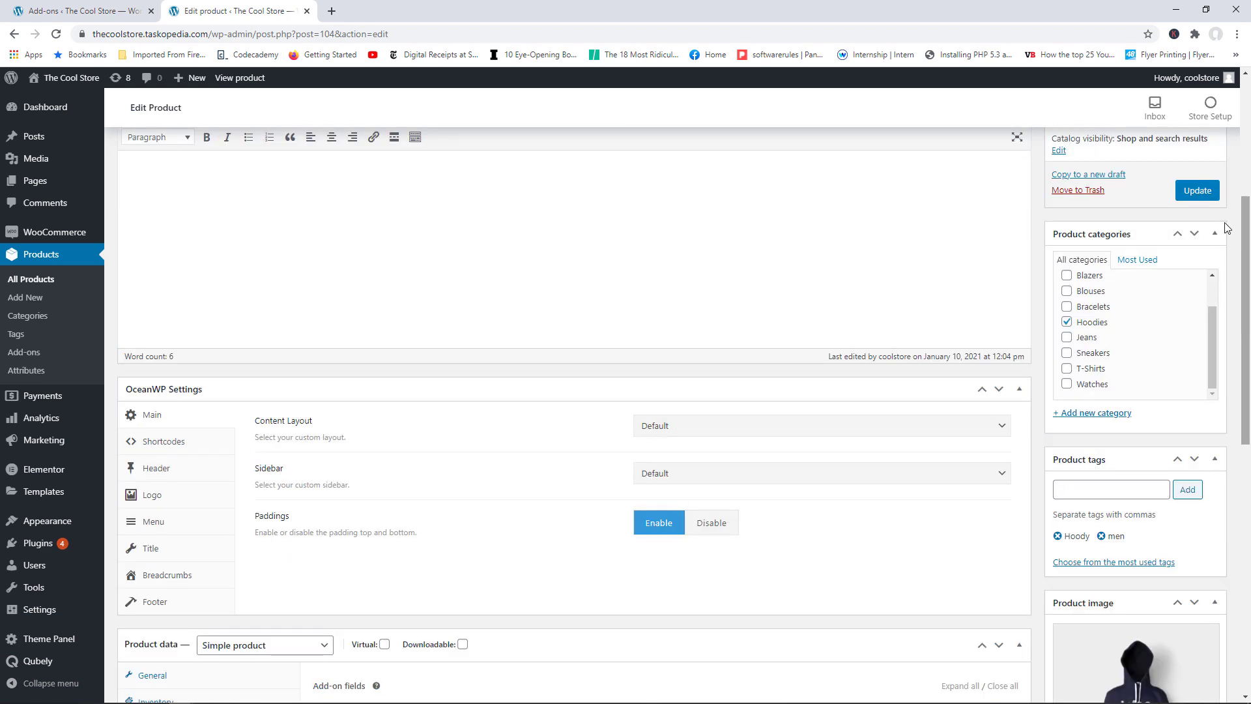
pyautogui.click(1202, 194)
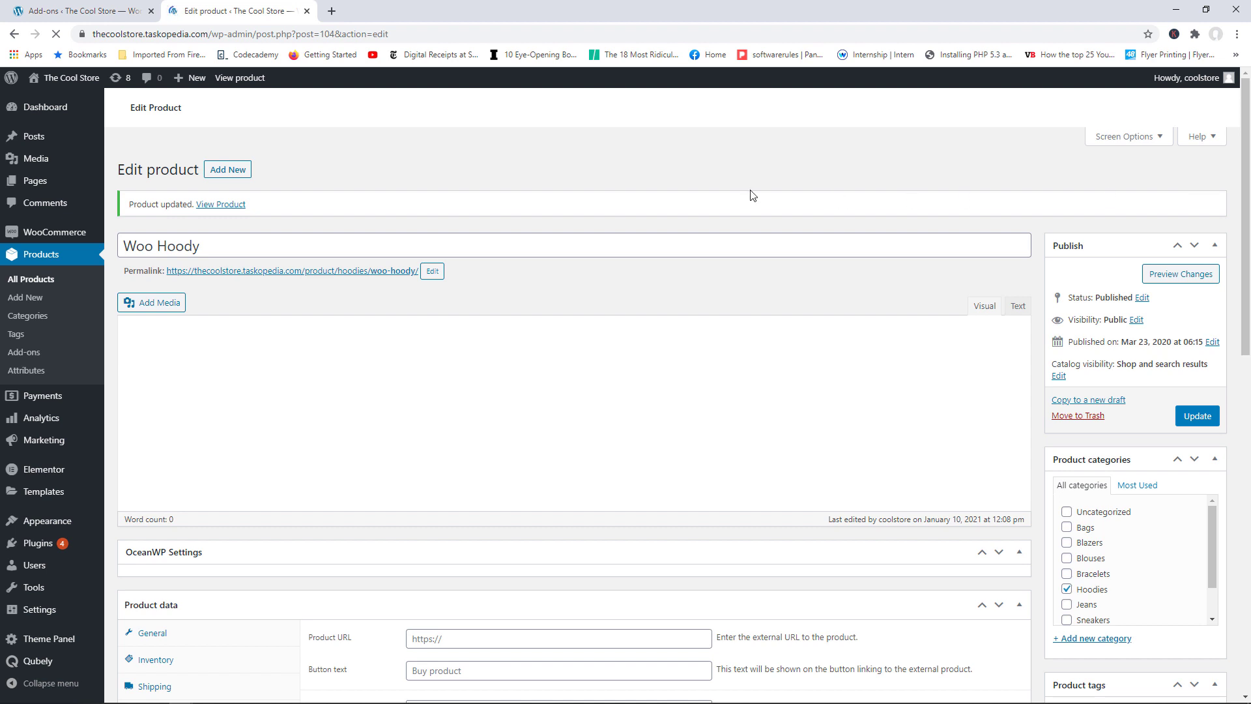
# - View Woo Hoody on the storefront and try the Green Option and Black Option under Design Color Style to check their pricing
pyautogui.click(242, 78)
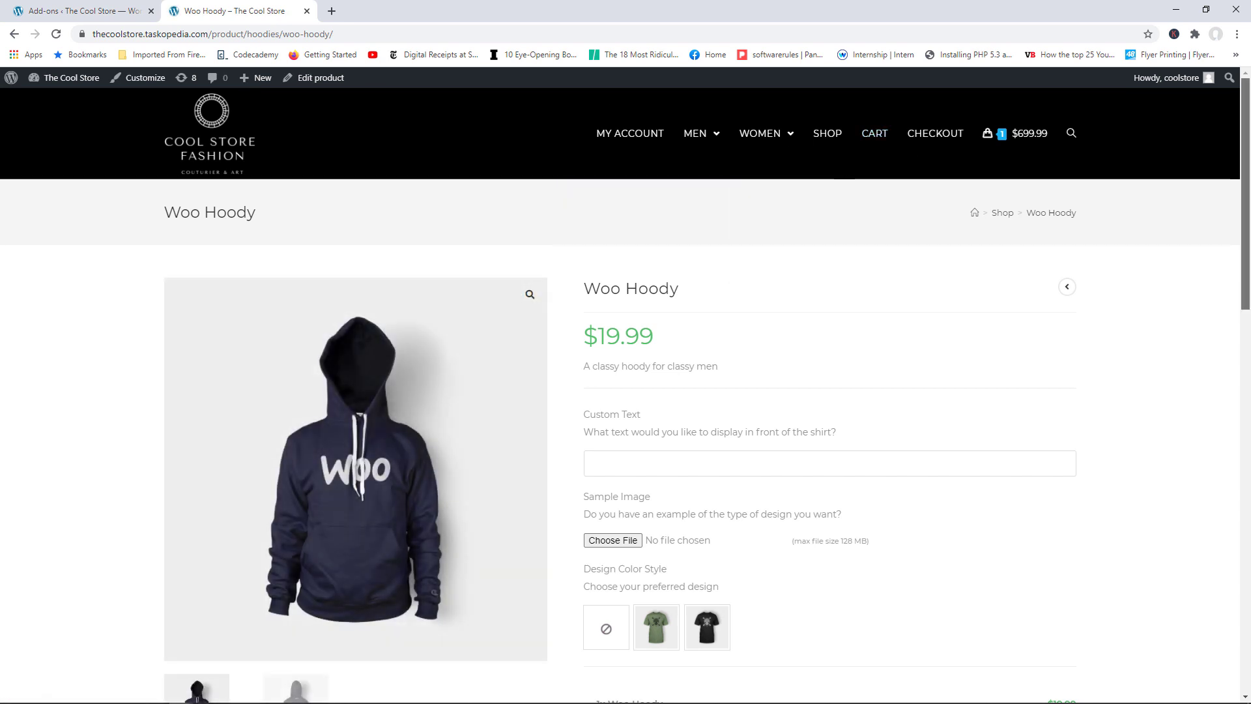
pyautogui.scroll(-4, 1212, 222)
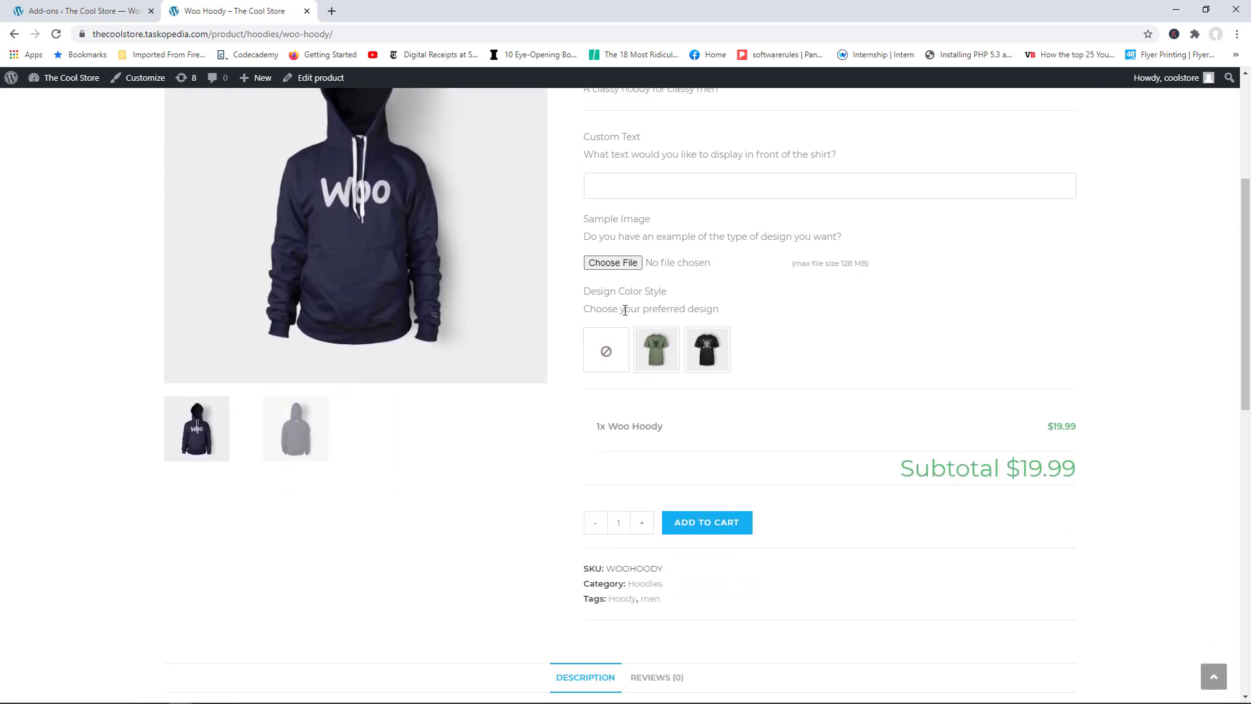
pyautogui.moveTo(591, 312); pyautogui.dragTo(705, 319)
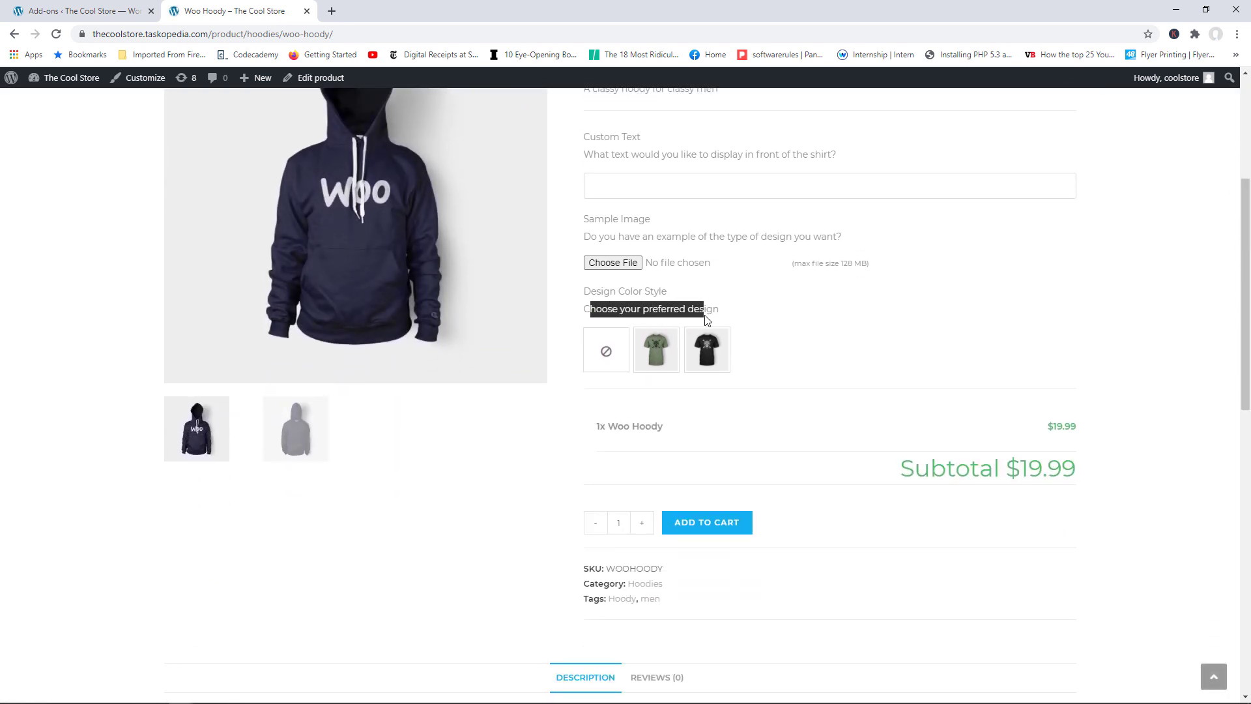
pyautogui.click(657, 355)
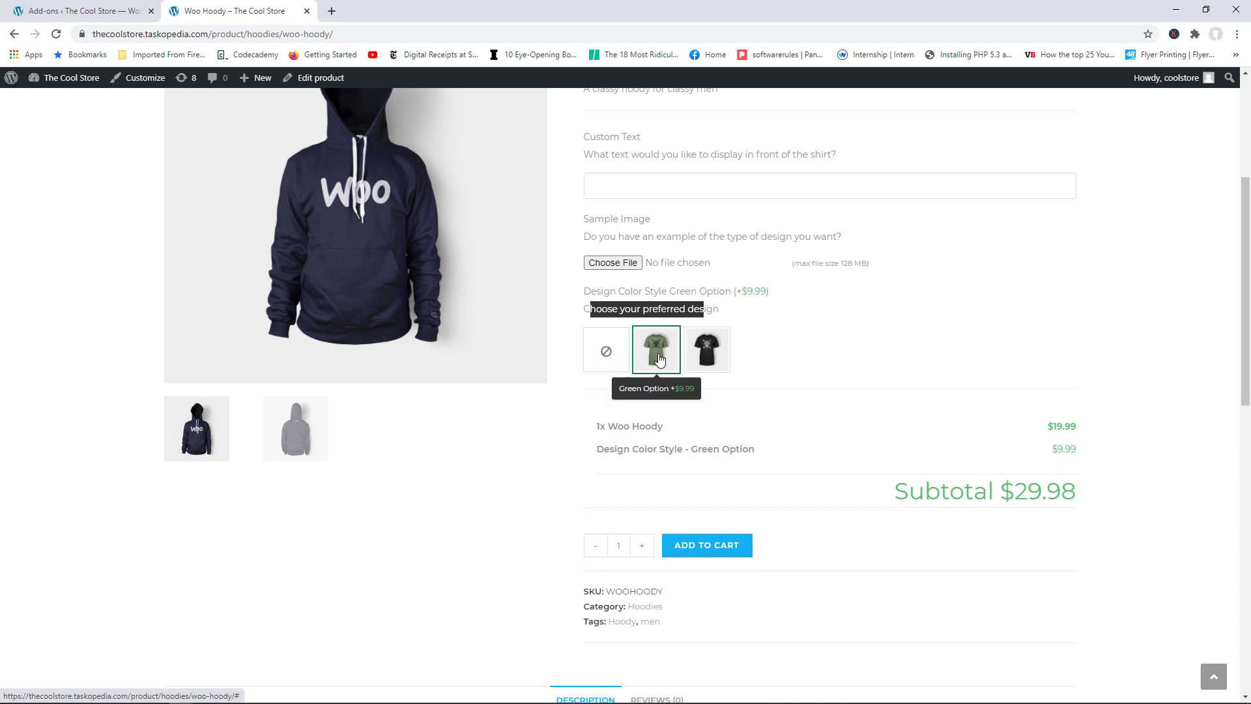
pyautogui.click(707, 360)
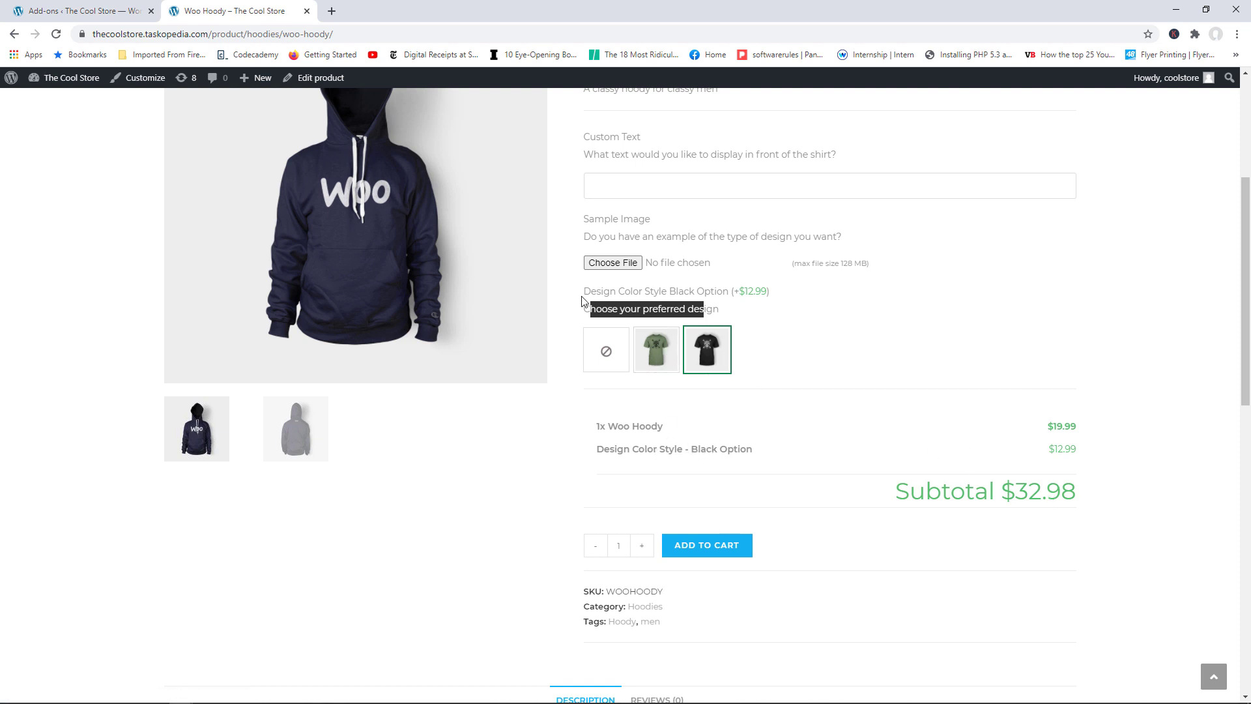
# - Return to the Custom Text Options add-on group and add a new field of type Customer Defined Price
pyautogui.click(86, 4)
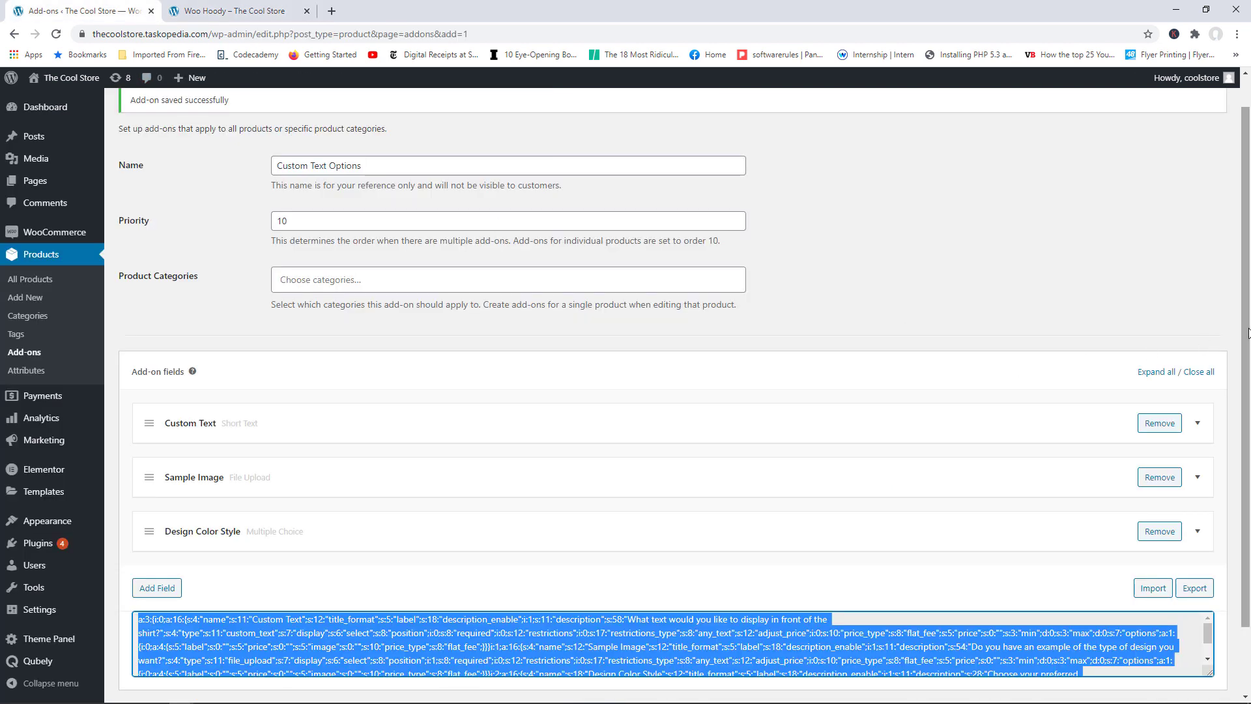
pyautogui.scroll(-1, 1245, 336)
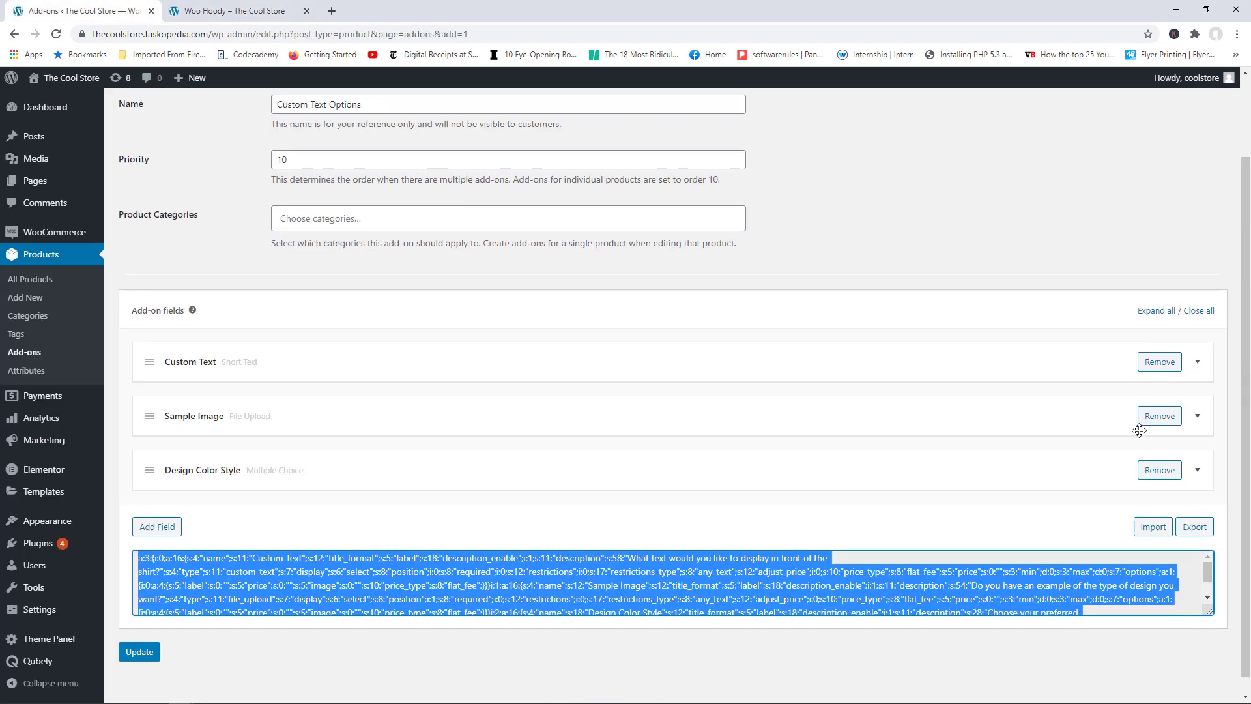
pyautogui.click(789, 251)
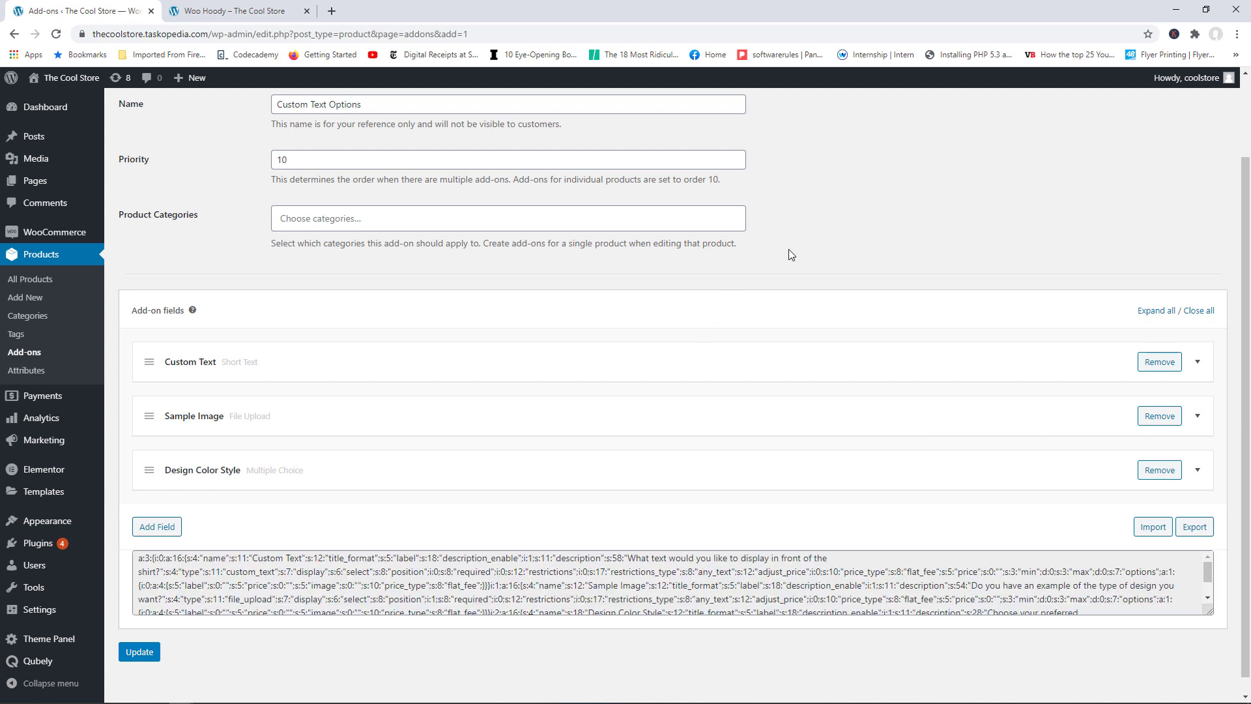
pyautogui.click(164, 536)
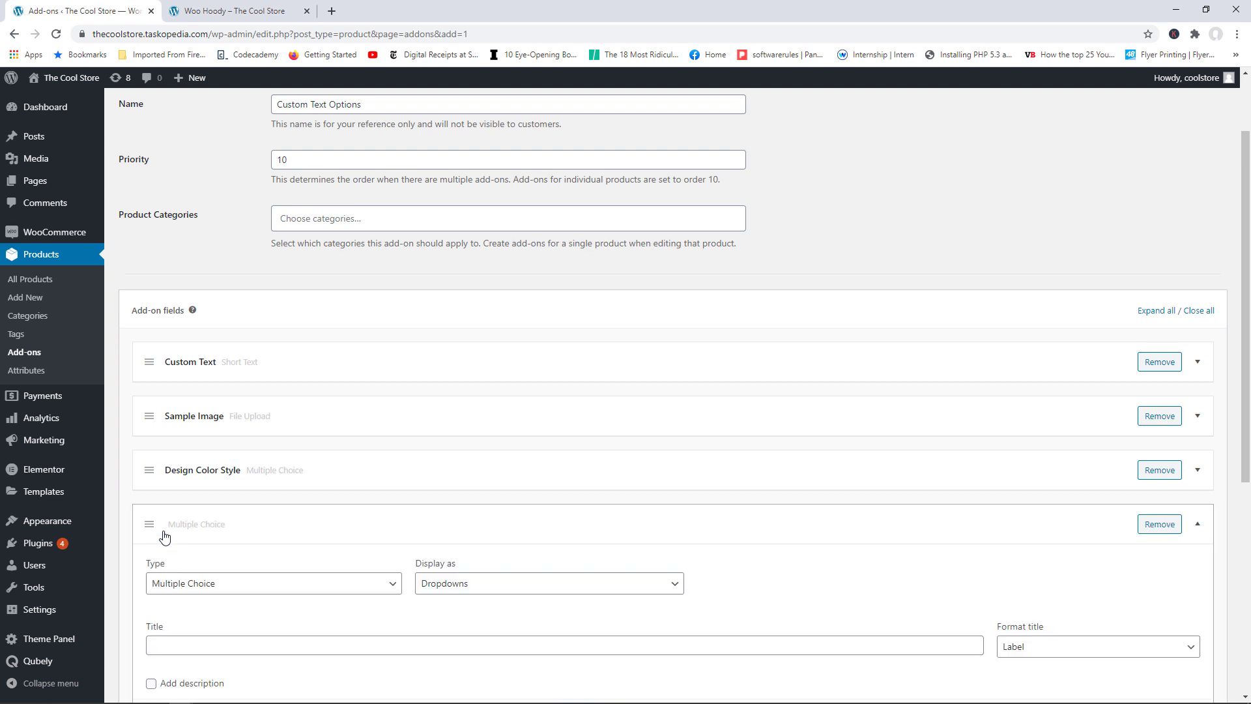
pyautogui.moveTo(1237, 269); pyautogui.dragTo(1236, 413)
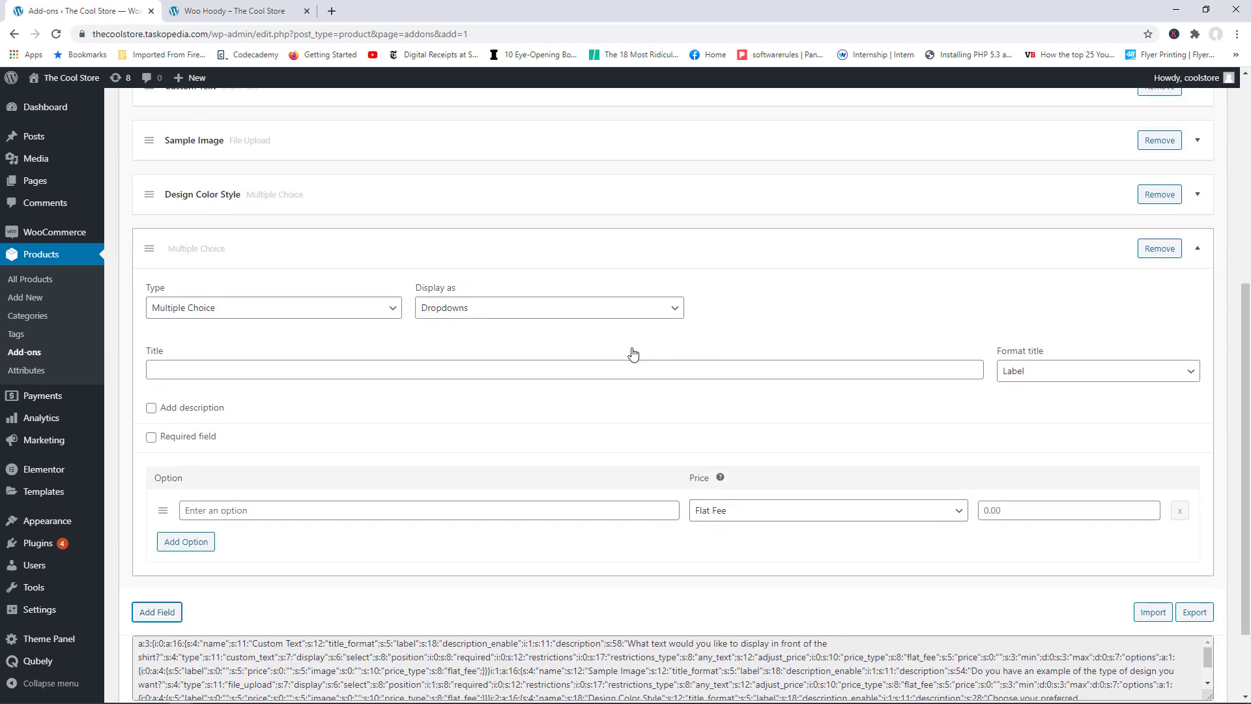
pyautogui.click(383, 311)
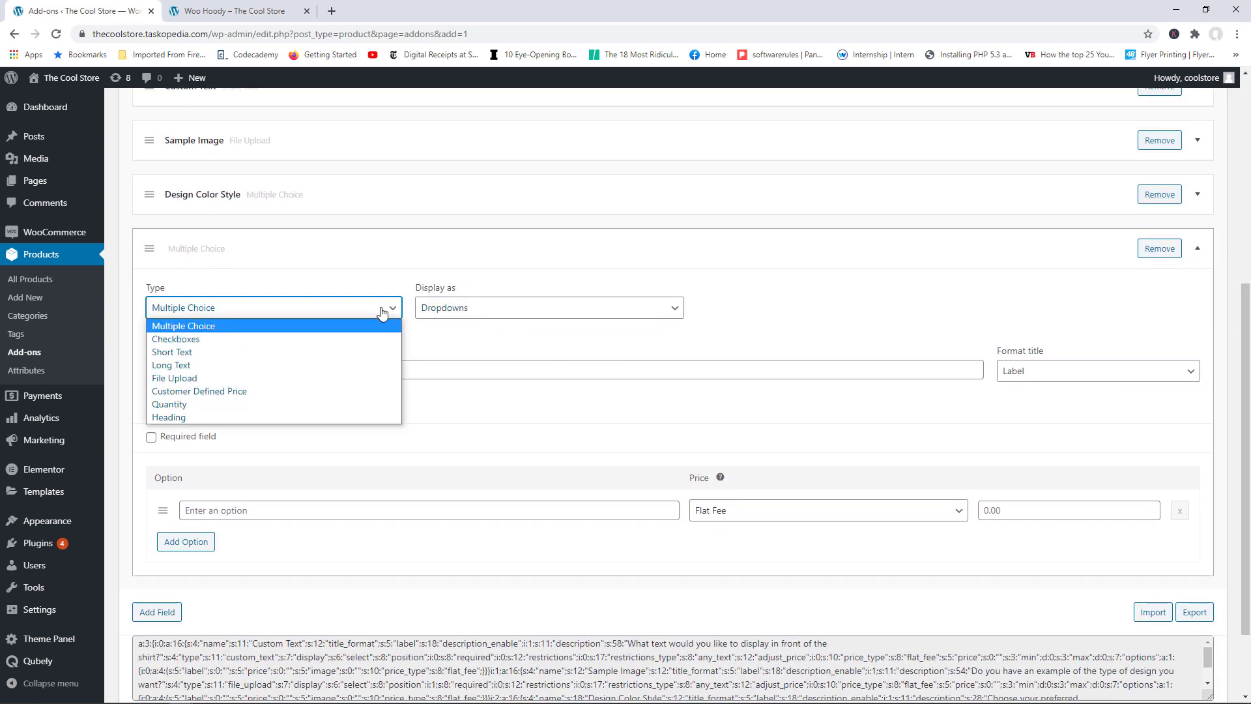
pyautogui.click(232, 392)
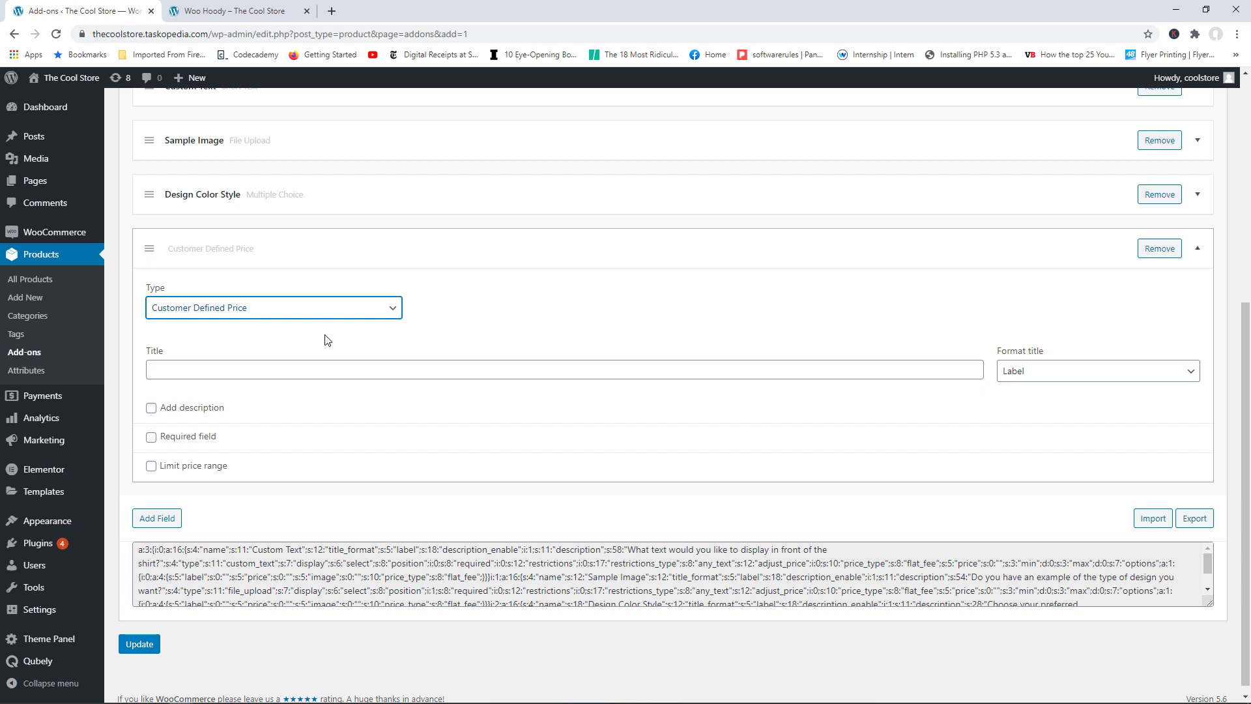
# - Title the new field "Donation", format the title as Heading, and add the description "Would you like to make a donation?"
pyautogui.click(251, 367)
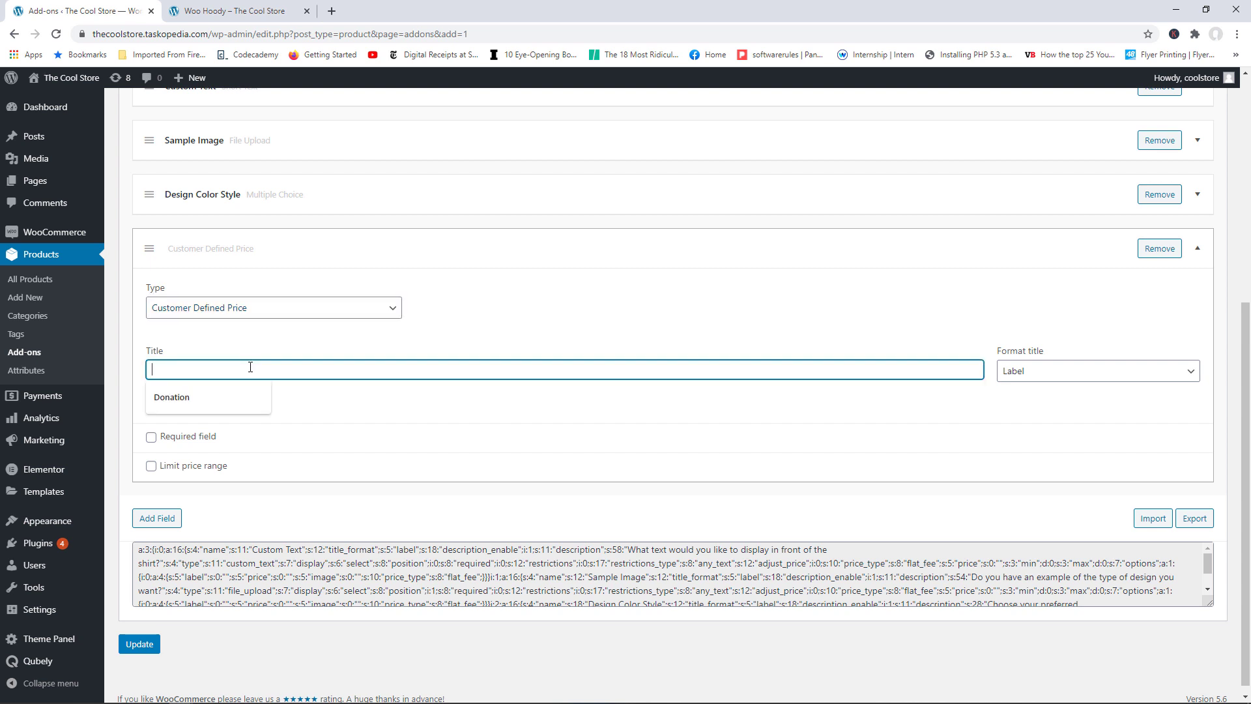
pyautogui.click(215, 395)
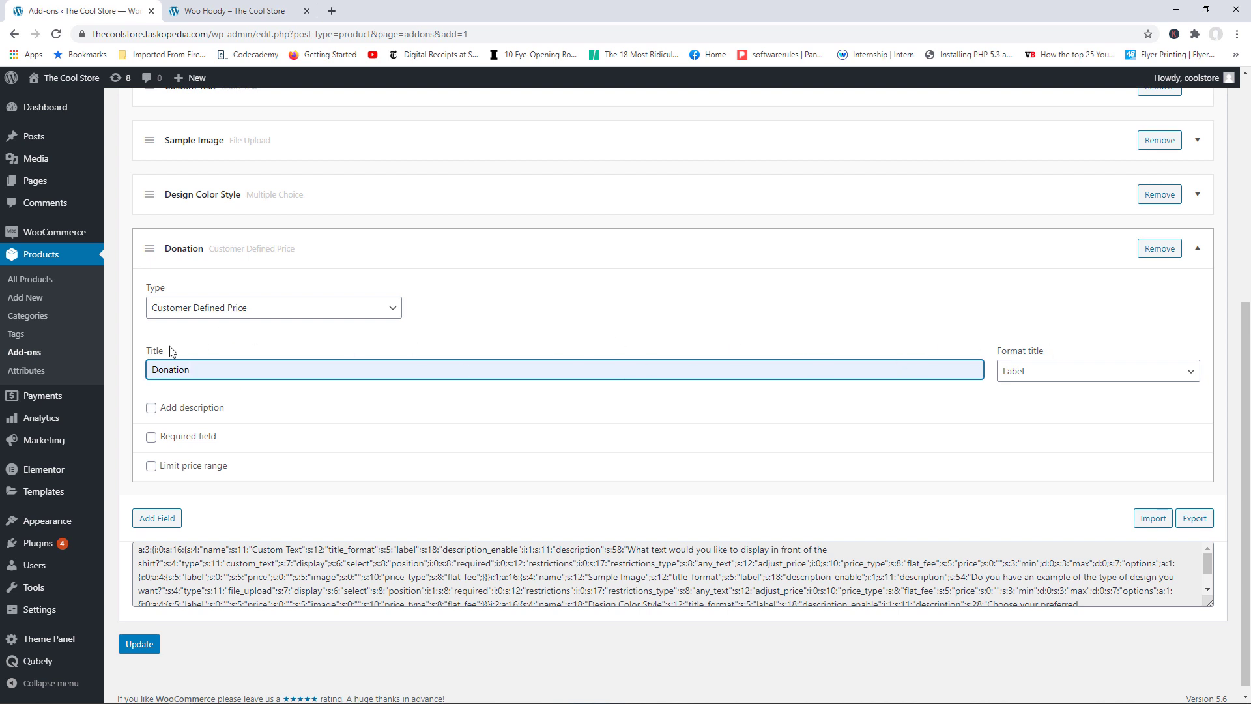
pyautogui.click(1055, 372)
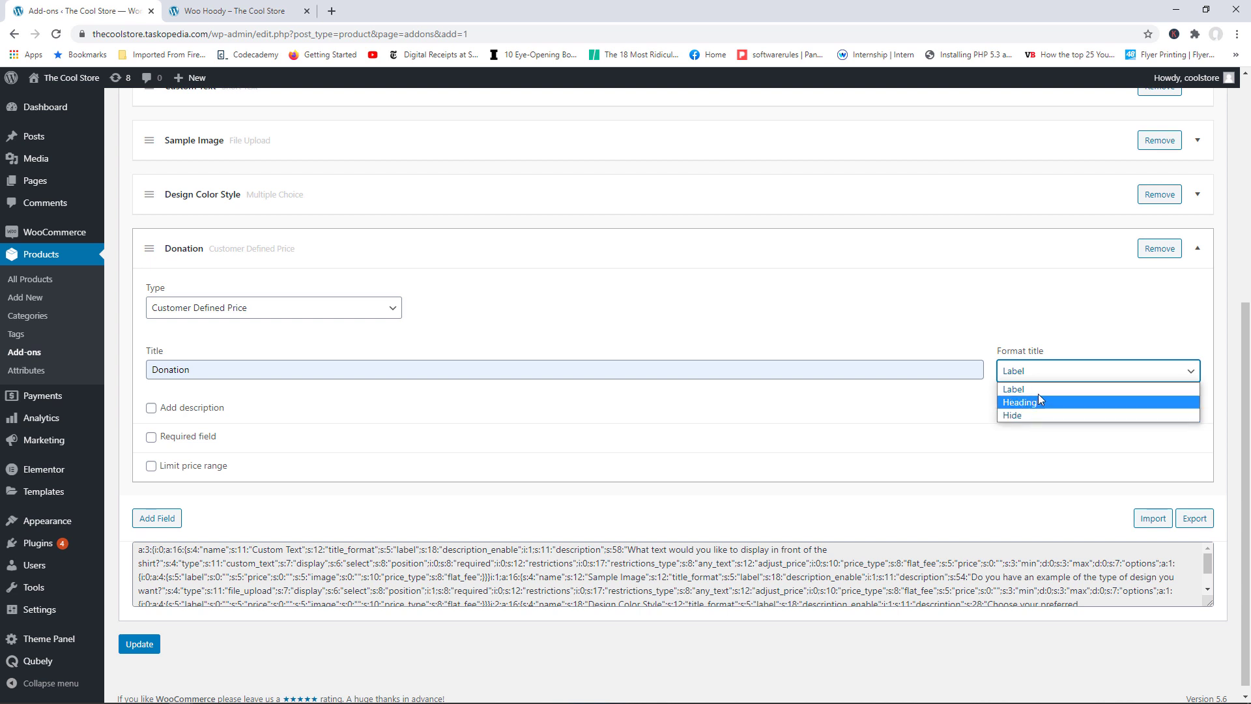
pyautogui.click(1036, 399)
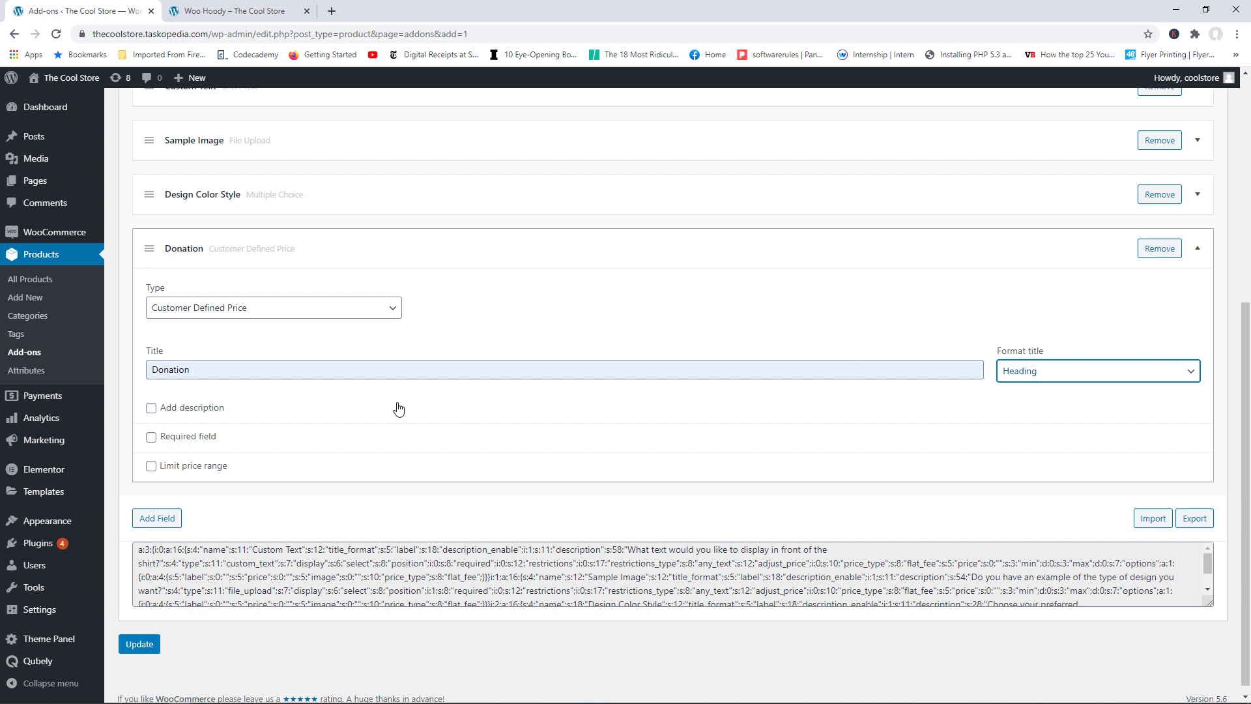
pyautogui.click(193, 411)
pyautogui.click(223, 433)
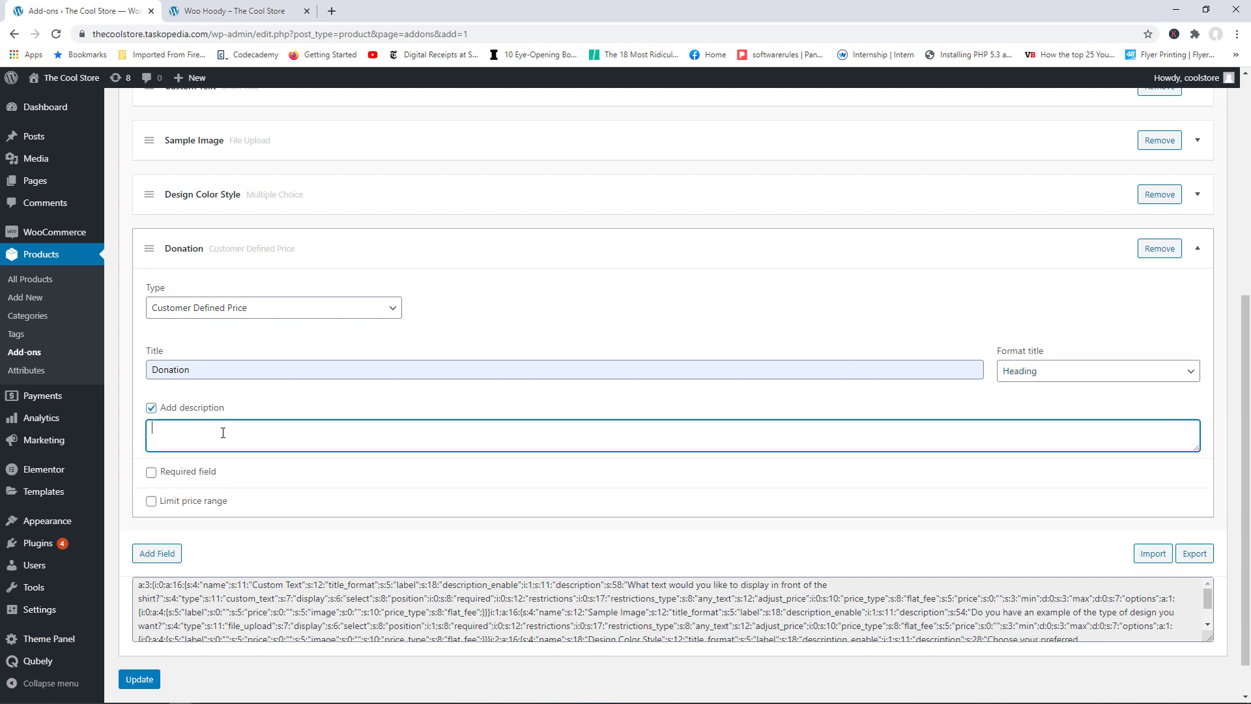
pyautogui.write('Wou')
# - Limit the Donation price range to 1–99, leave the field optional, and update the add-on group
pyautogui.click(187, 503)
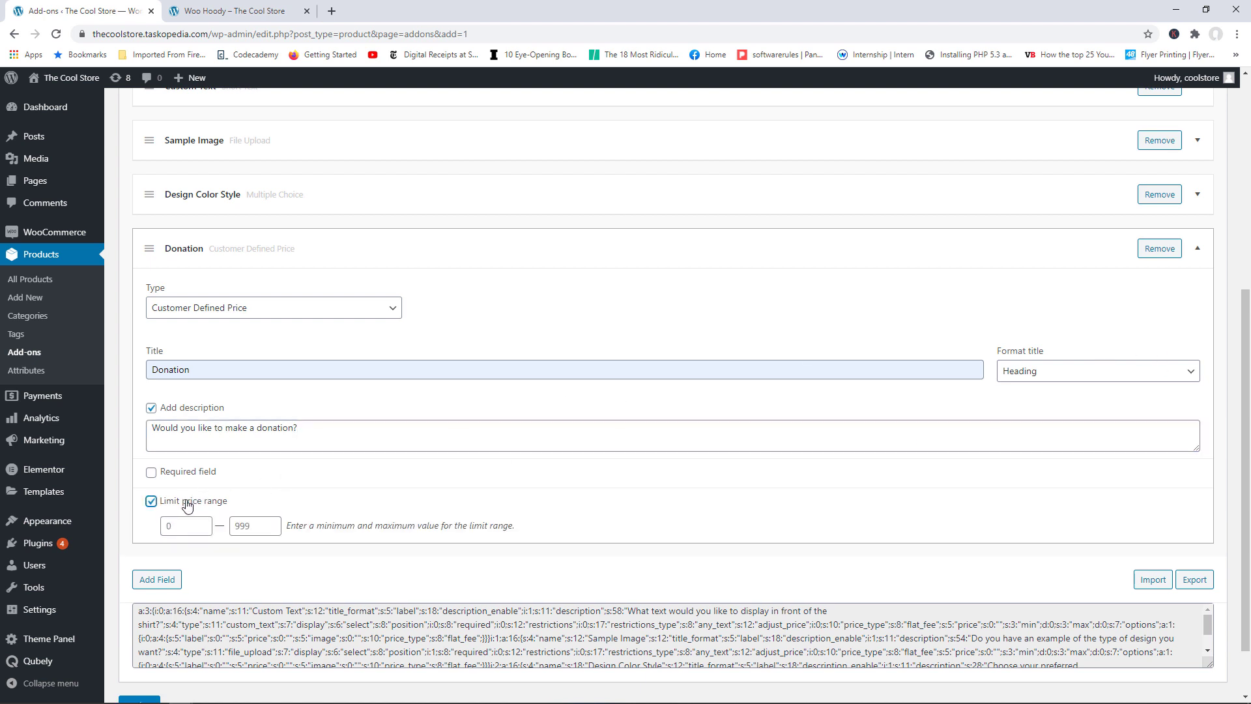
pyautogui.click(171, 533)
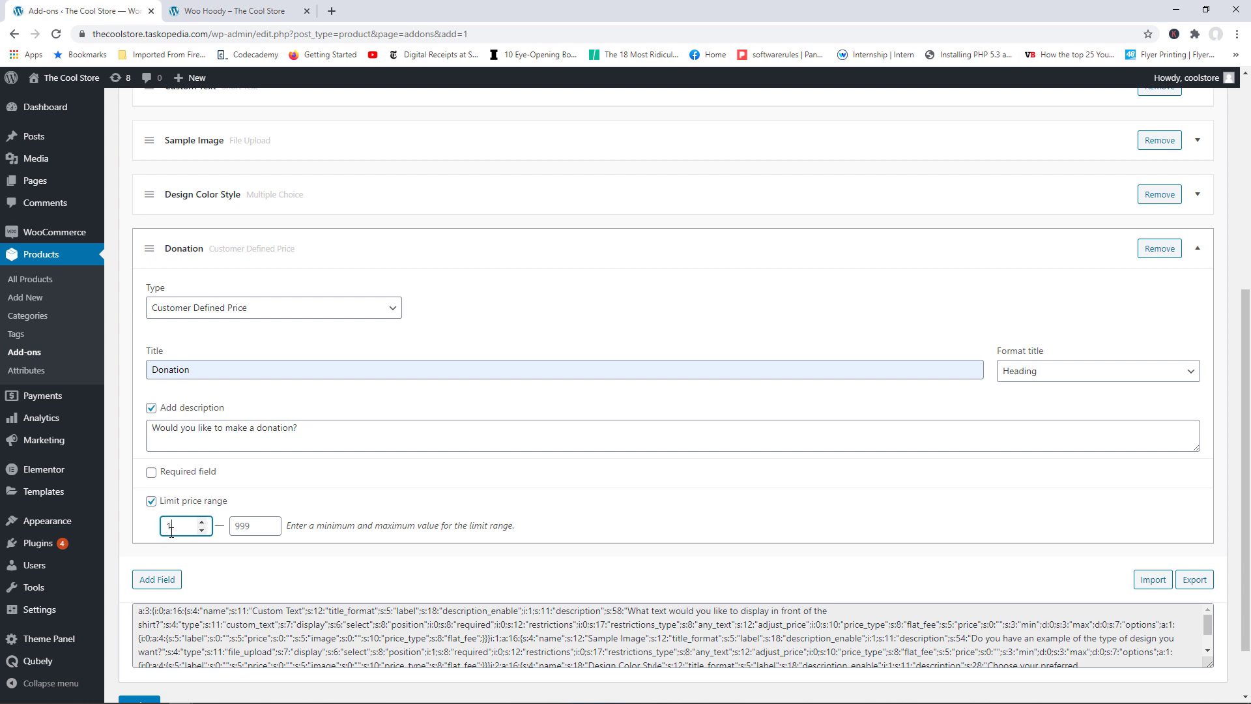
pyautogui.write('1')
pyautogui.click(241, 523)
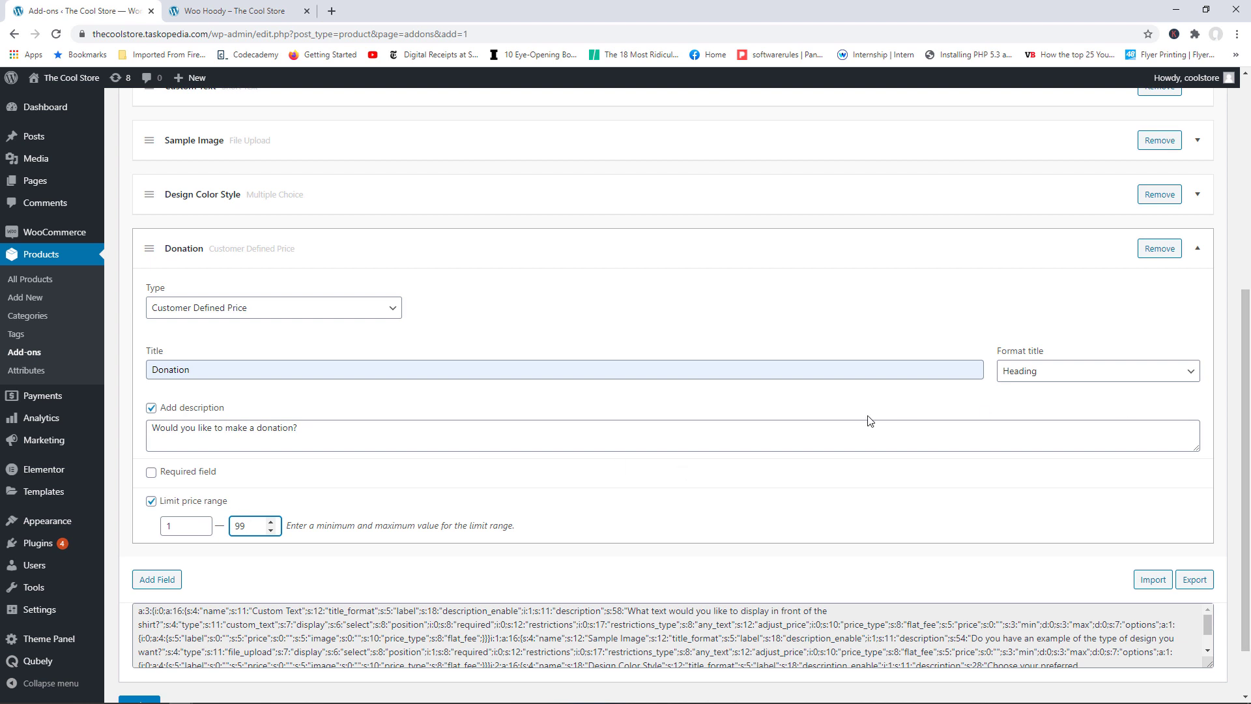
pyautogui.click(151, 475)
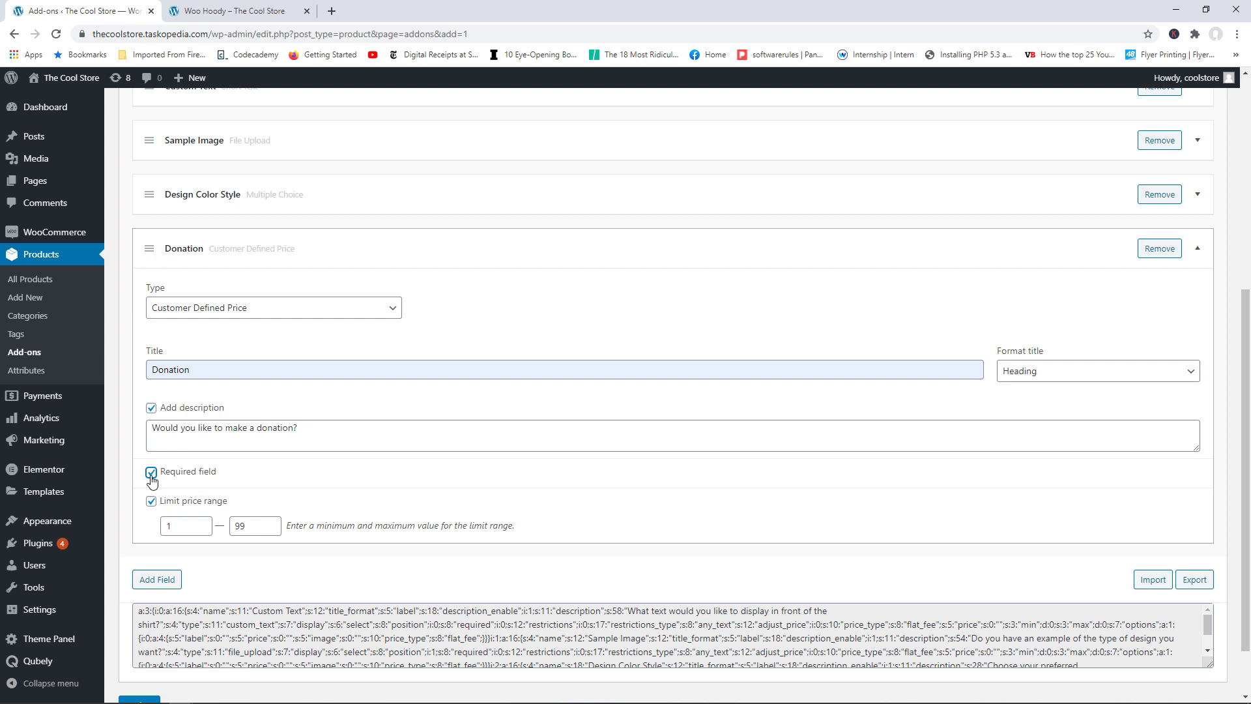
pyautogui.scroll(-2, 311, 557)
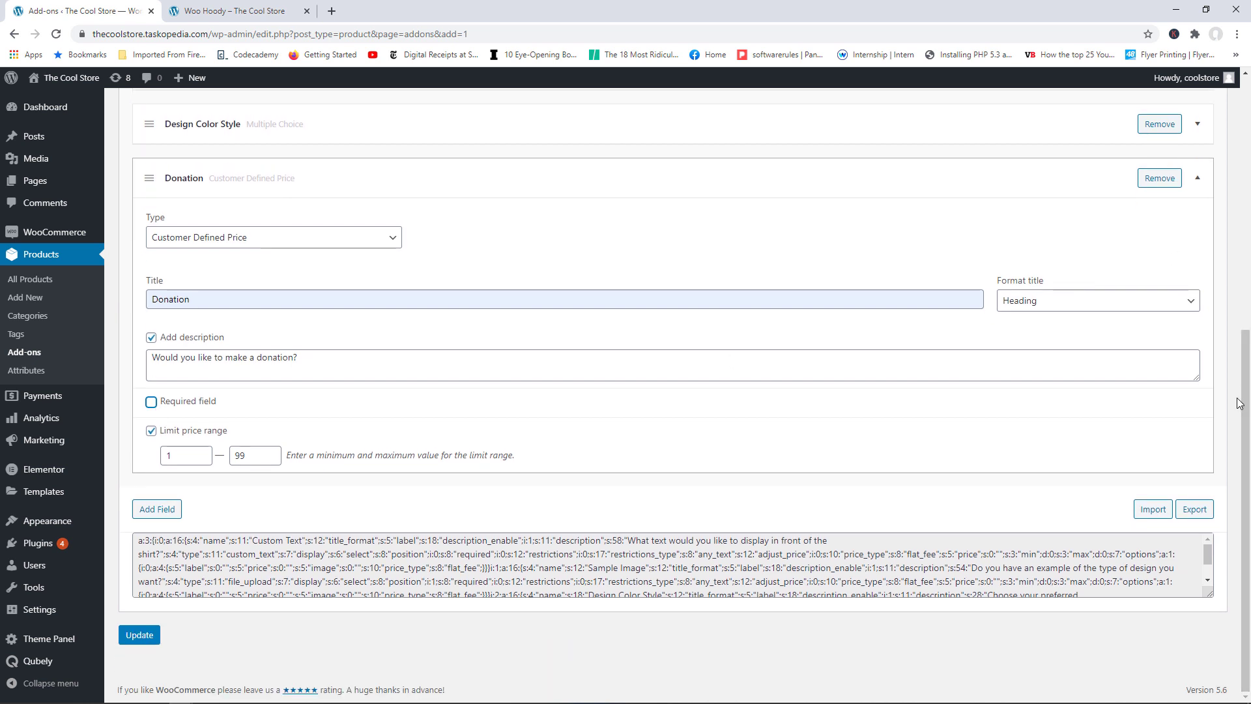
pyautogui.click(149, 636)
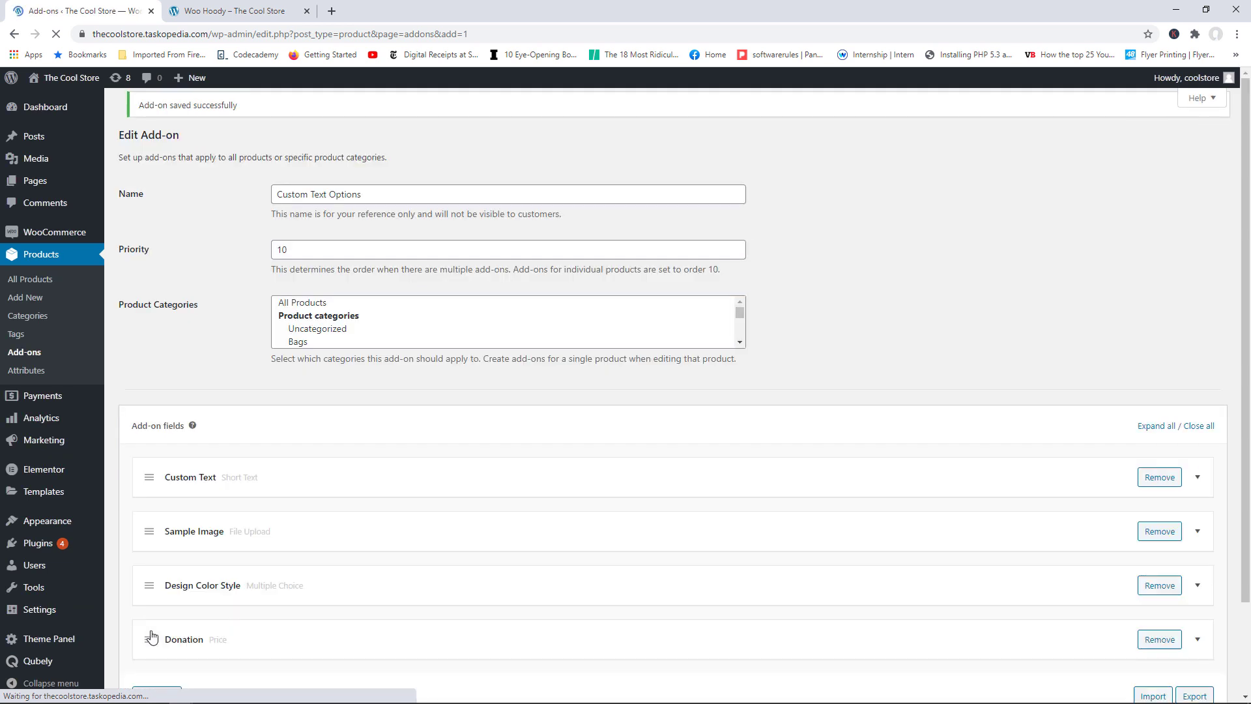
# - Export the Custom Text Options fields, including Donation, and copy the exported form data
pyautogui.scroll(-2, 1250, 189)
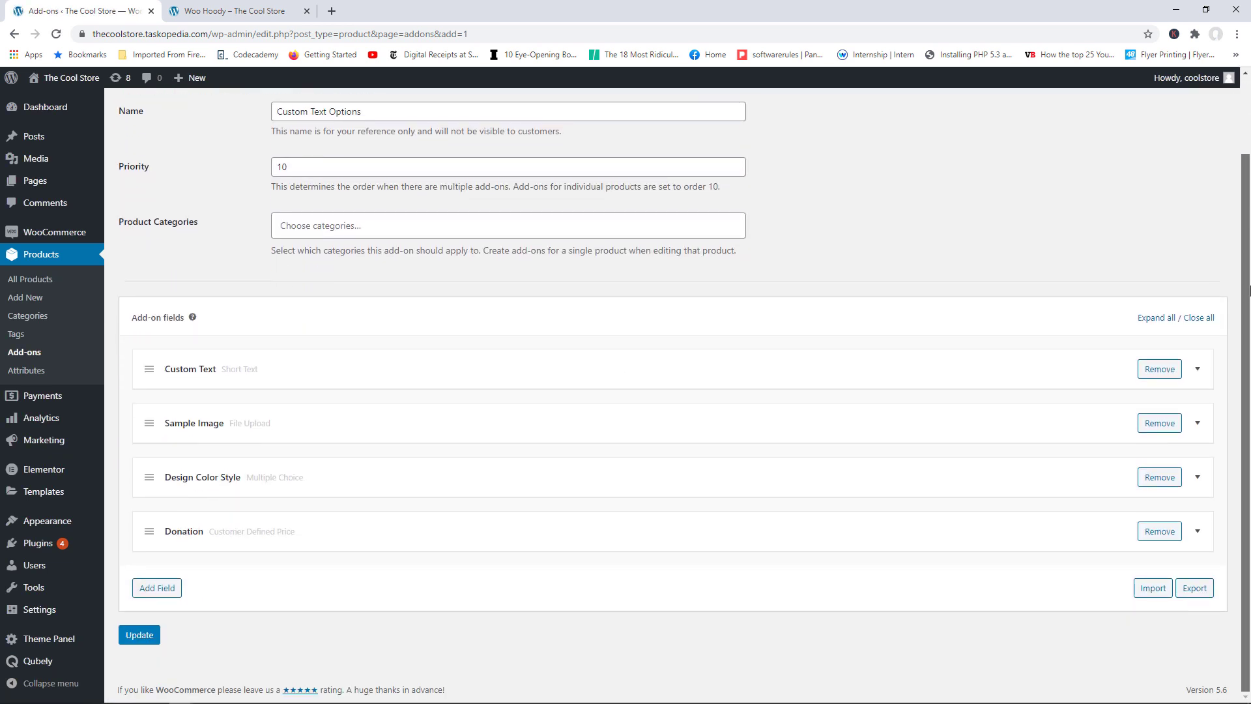
pyautogui.click(1194, 588)
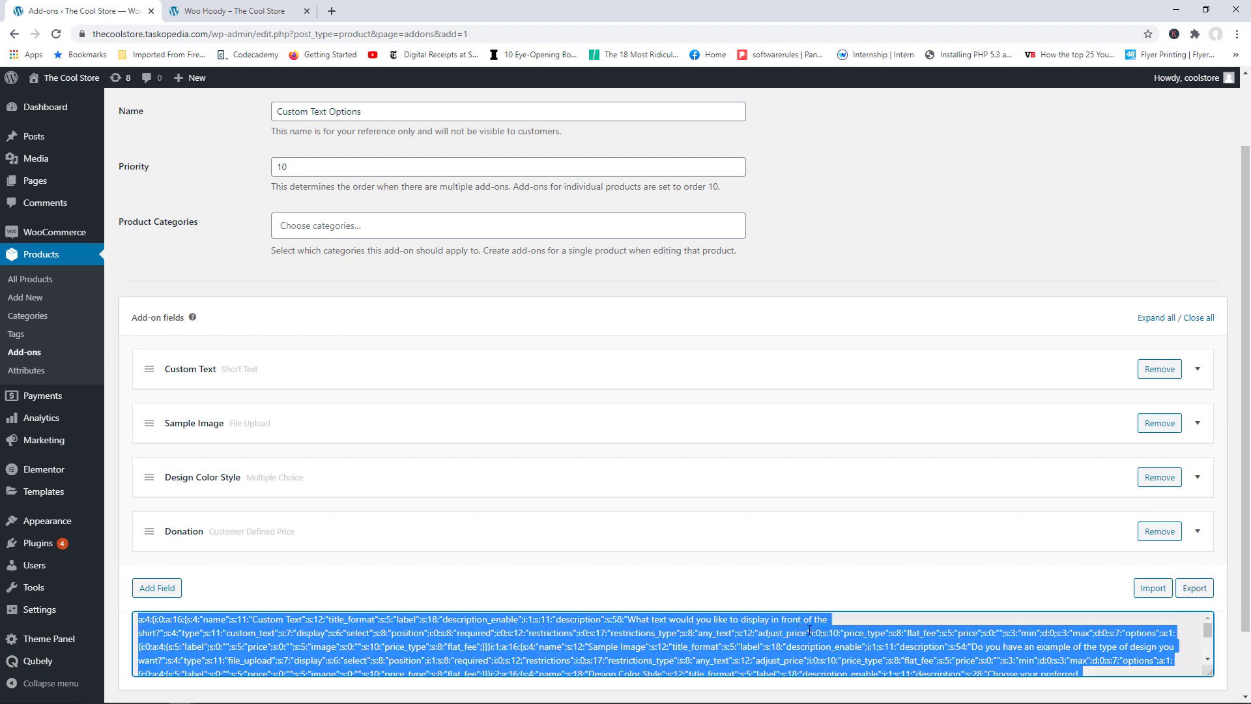
pyautogui.rightClick(799, 631)
pyautogui.click(831, 561)
# - Open the Woo Hoody product for editing and display the add-on fields in its product data
pyautogui.click(194, 9)
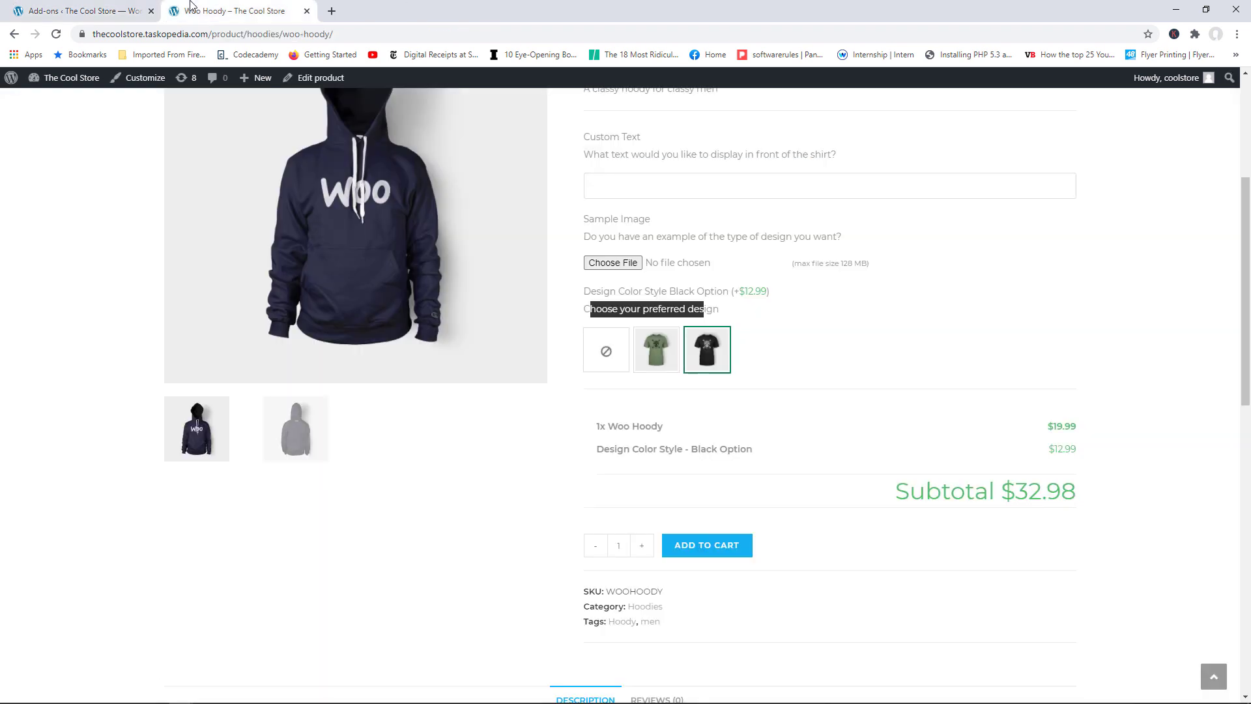
pyautogui.click(311, 80)
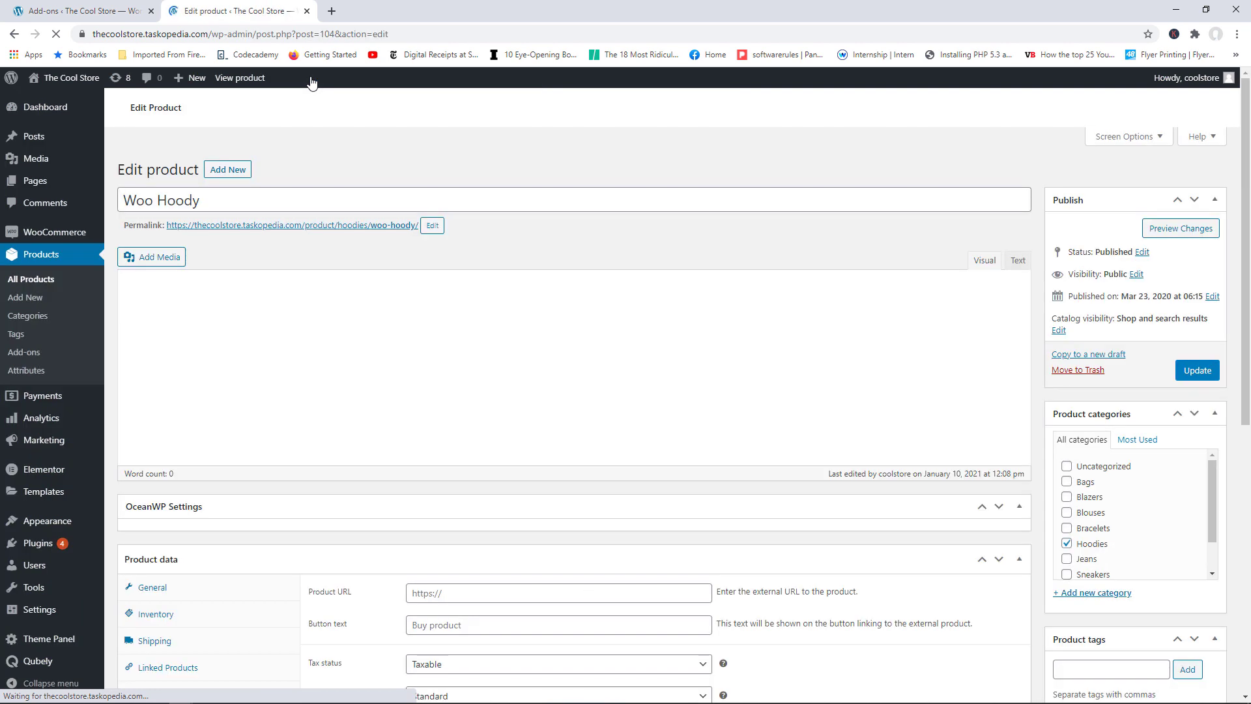
pyautogui.scroll(-6, 978, 371)
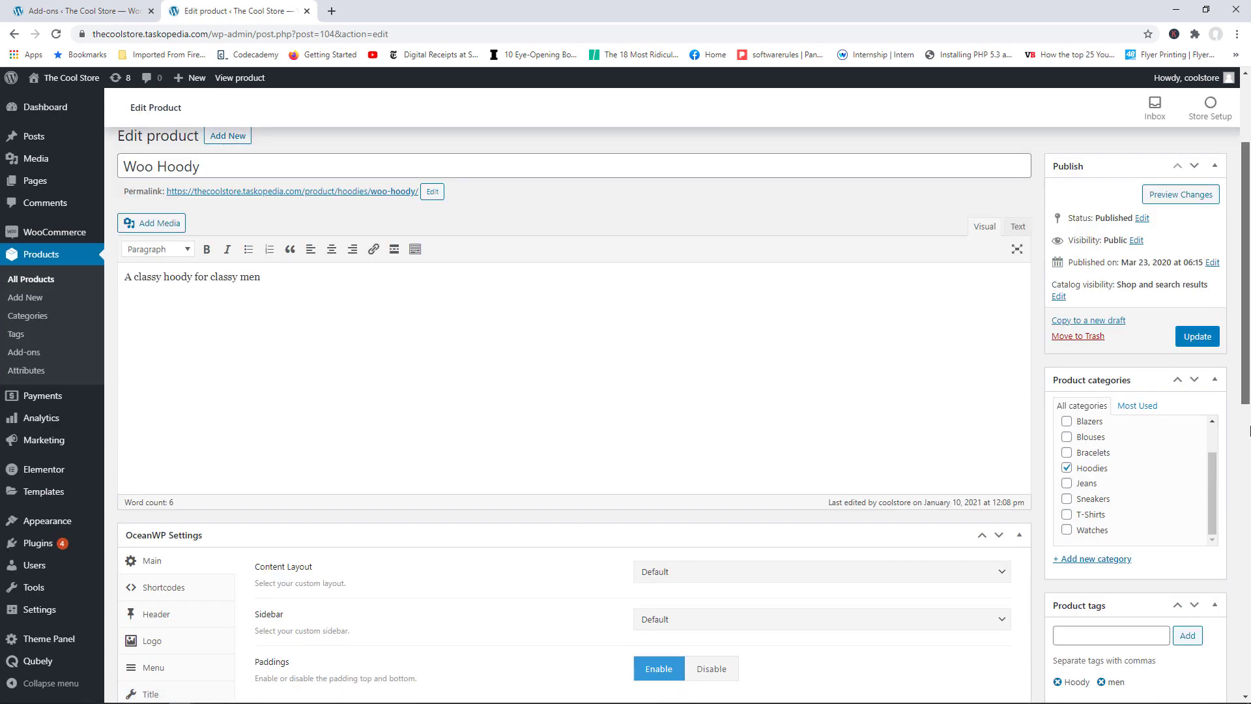
pyautogui.moveTo(1249, 431); pyautogui.dragTo(1249, 492)
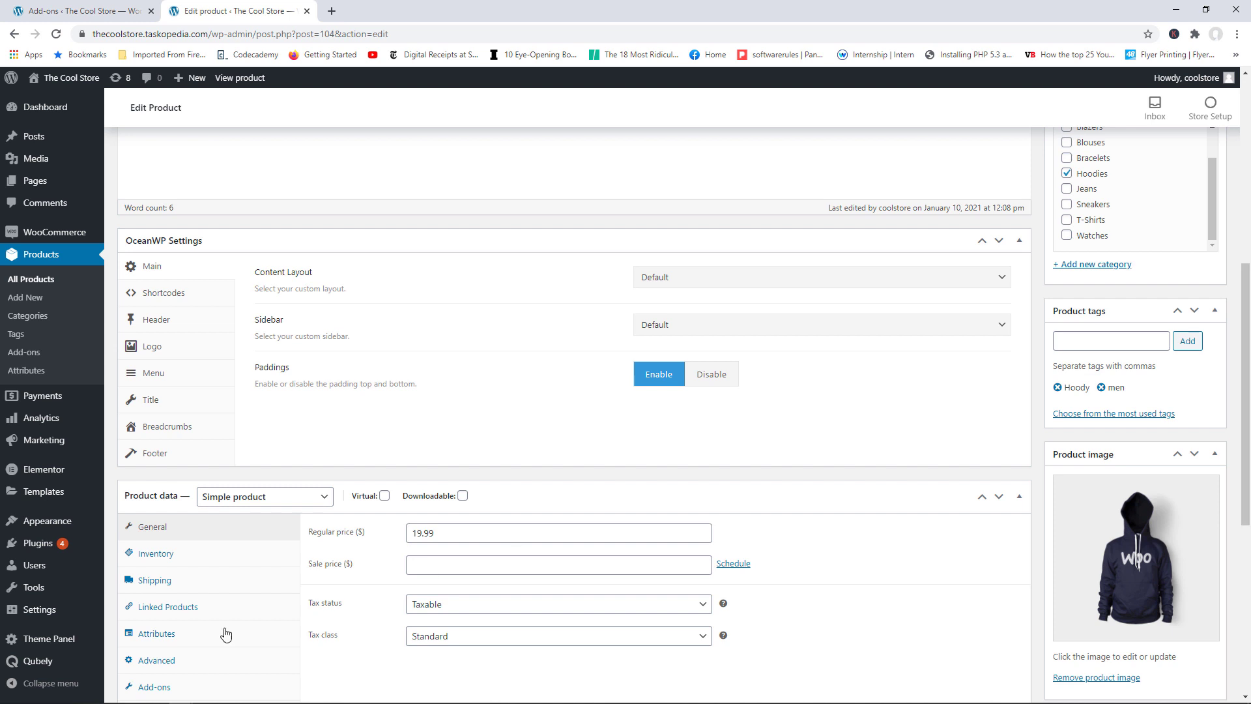
pyautogui.click(154, 685)
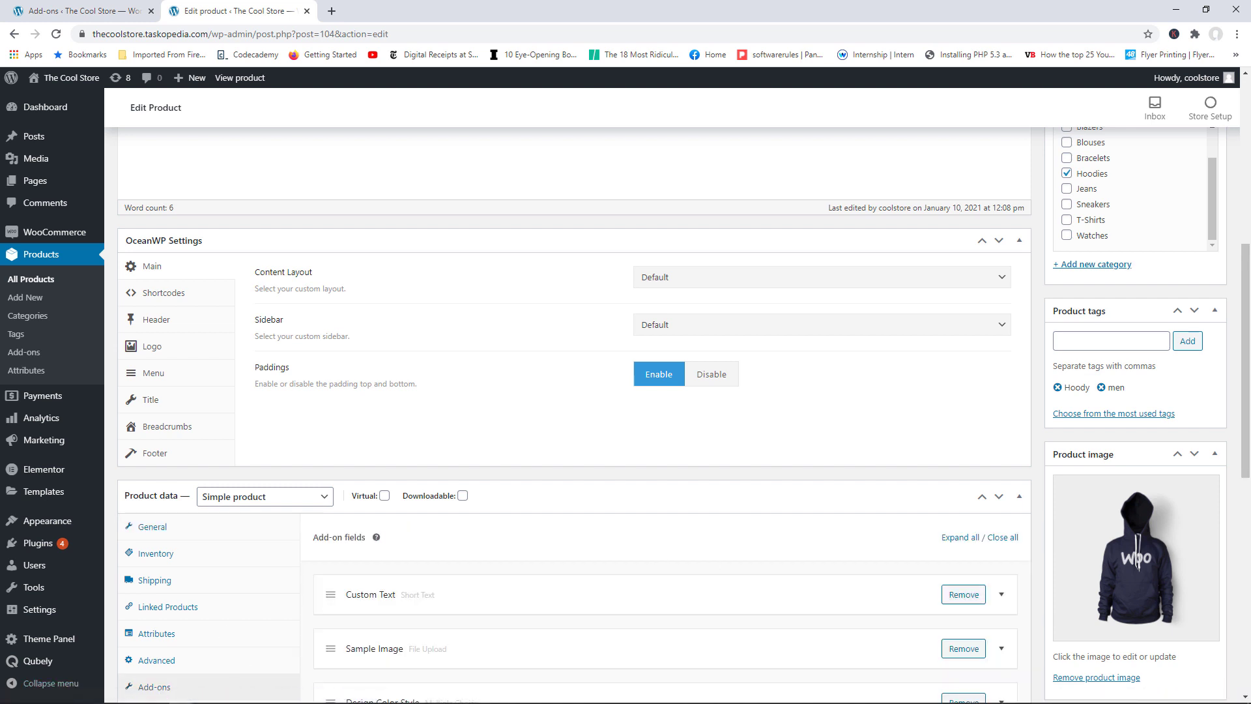
pyautogui.moveTo(1244, 360); pyautogui.dragTo(1243, 466)
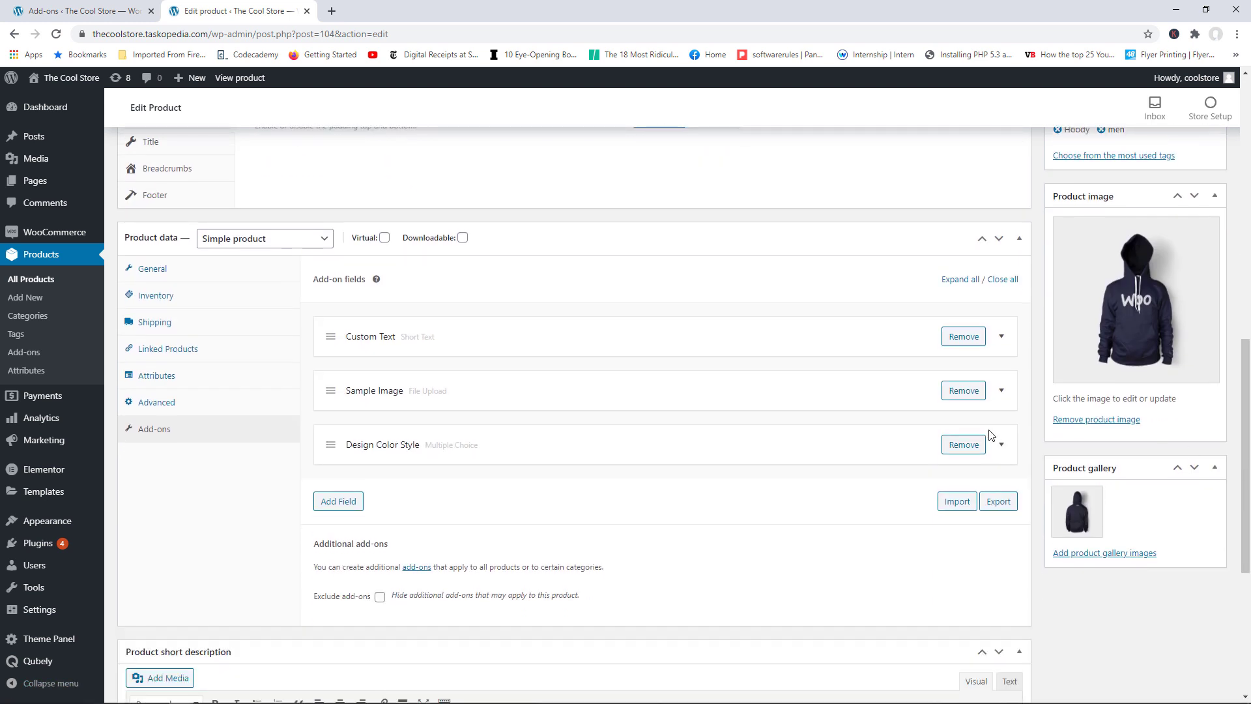
# - Remove the Custom Text, Sample Image and Design Color Style add-on fields from the Woo Hoody product
pyautogui.click(958, 338)
pyautogui.click(681, 107)
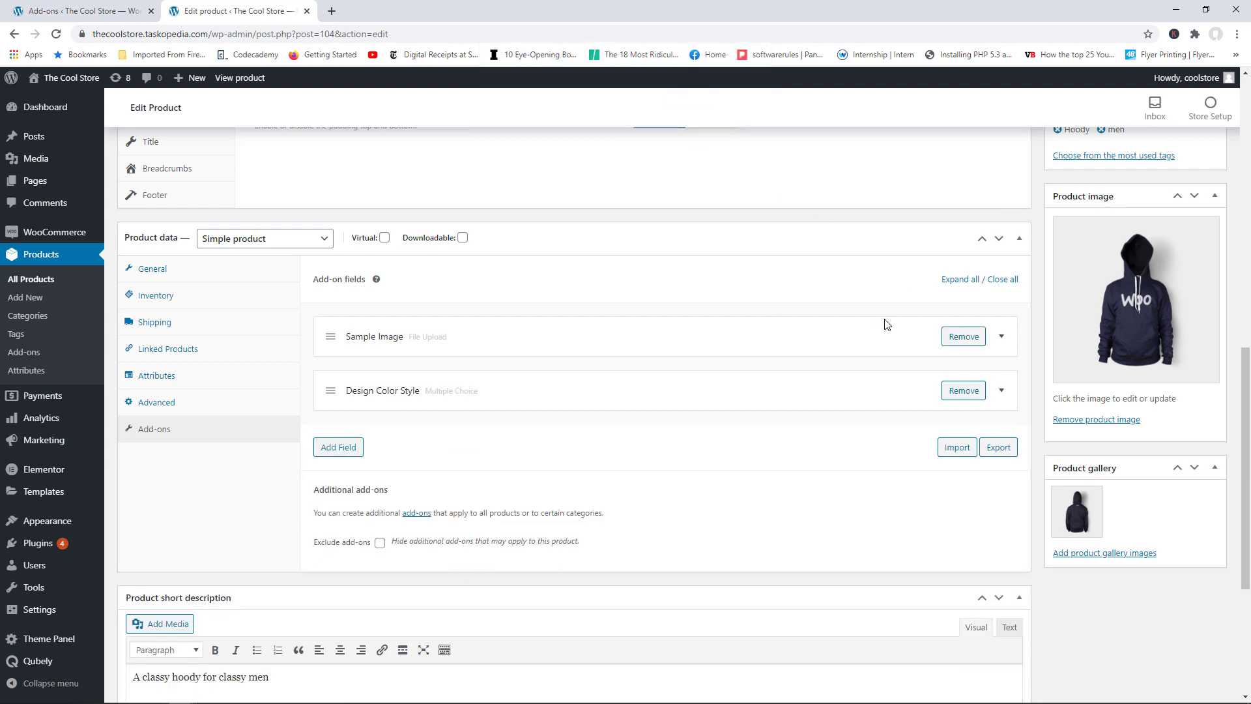
pyautogui.click(964, 336)
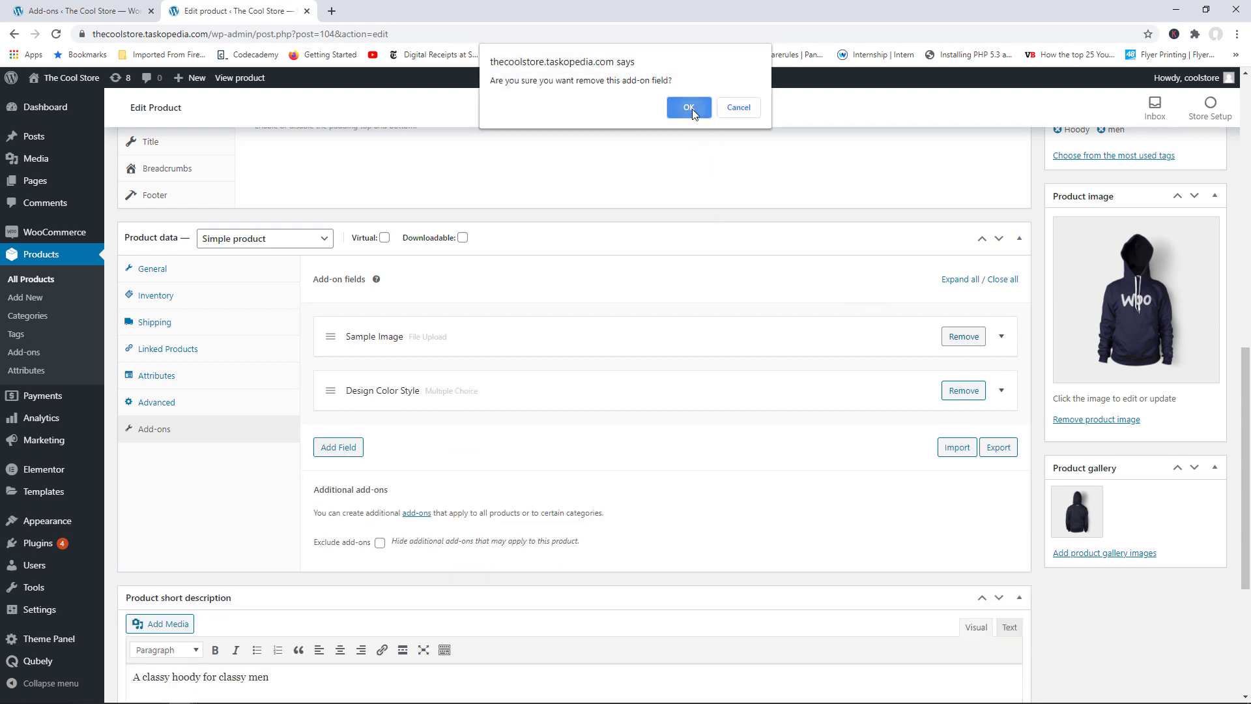
pyautogui.click(690, 108)
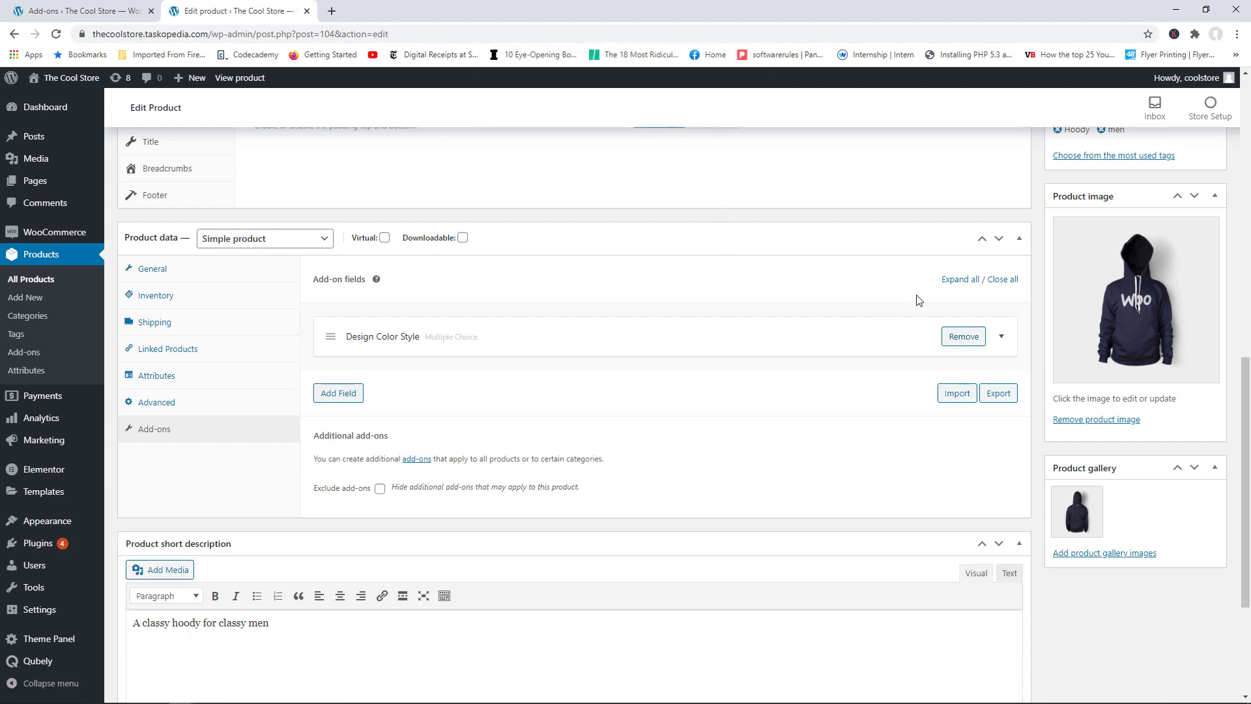
pyautogui.click(973, 337)
pyautogui.click(690, 108)
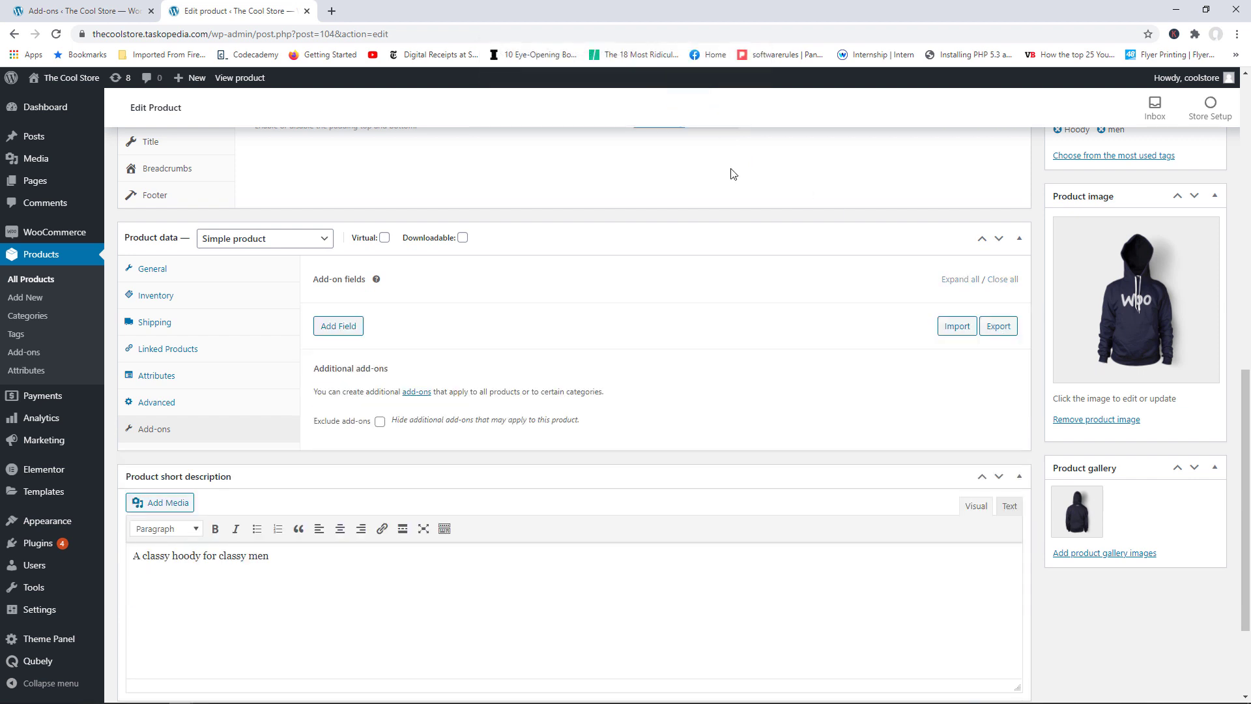
# - Import the copied form data into Woo Hoody's add-on fields and update the product
pyautogui.click(963, 329)
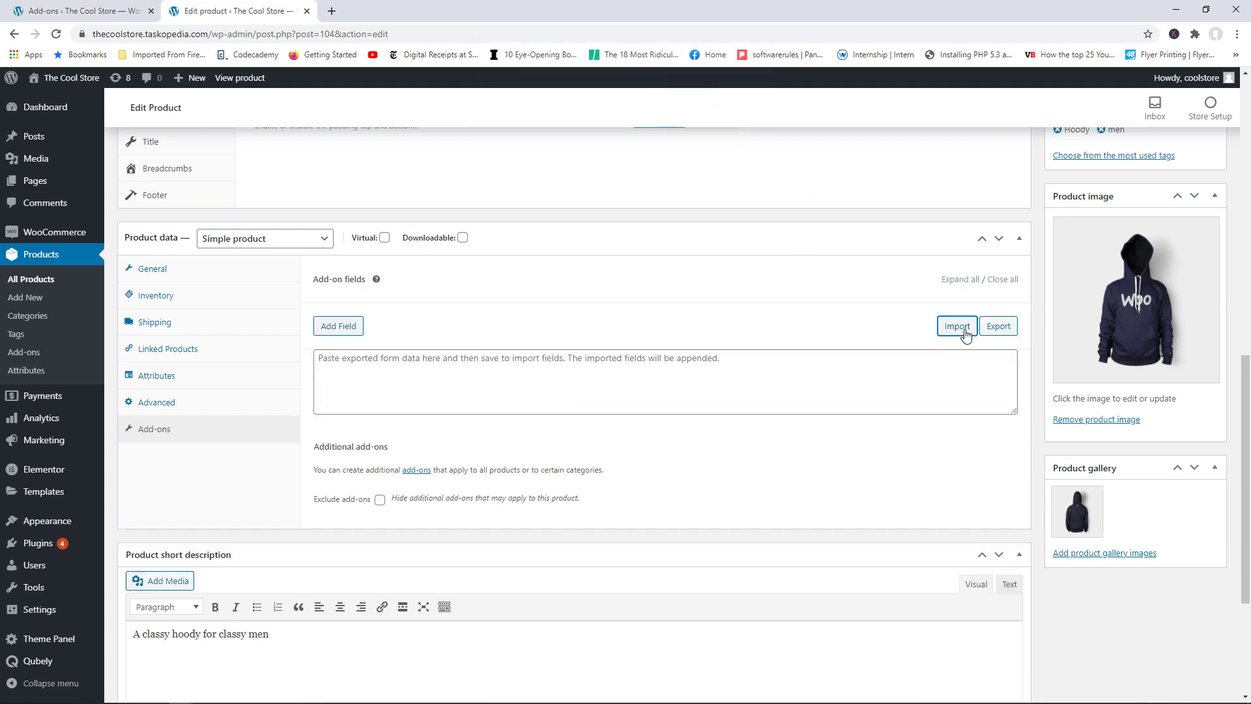
pyautogui.click(788, 366)
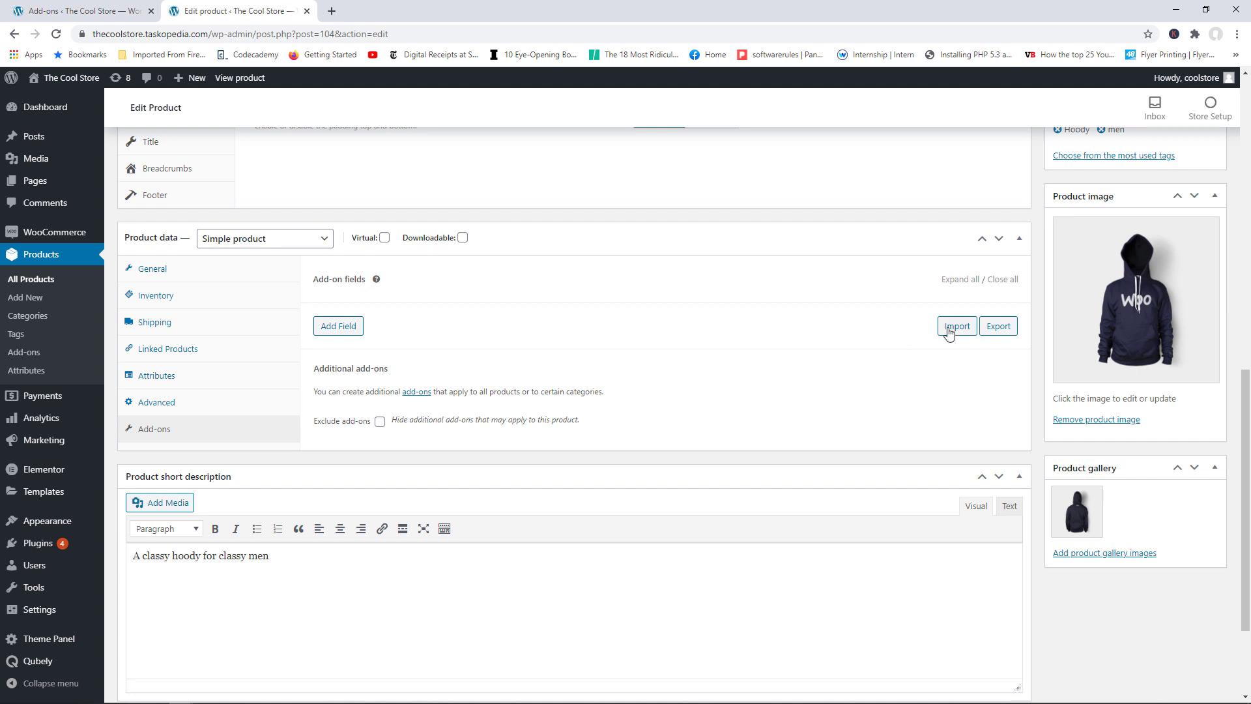
pyautogui.click(952, 328)
pyautogui.click(804, 365)
pyautogui.hotkey('ctrl', 'v')
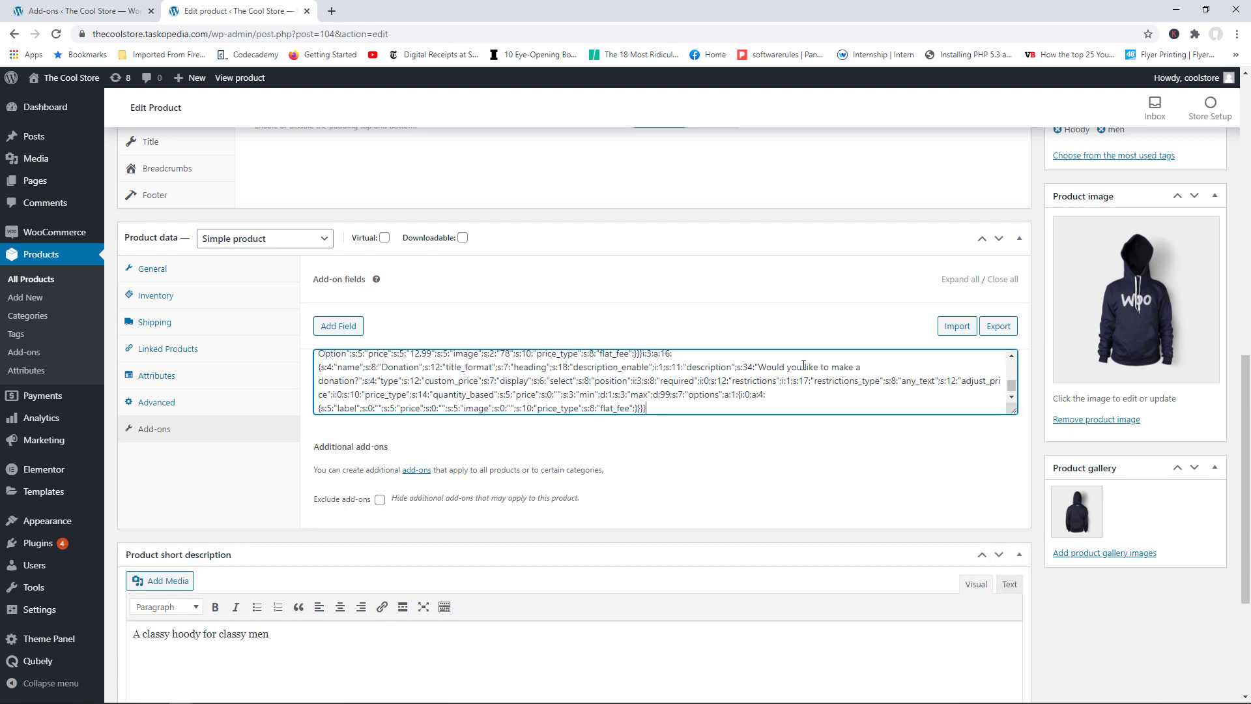
pyautogui.scroll(5, 1197, 261)
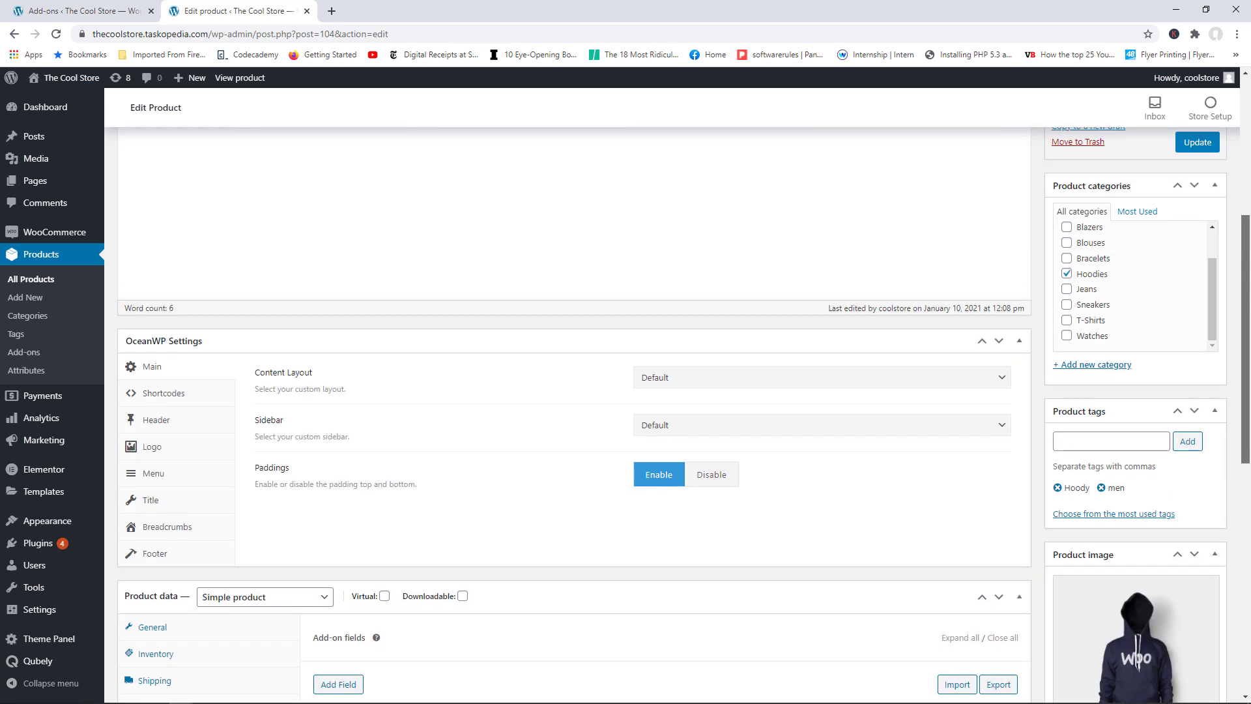
pyautogui.click(1197, 142)
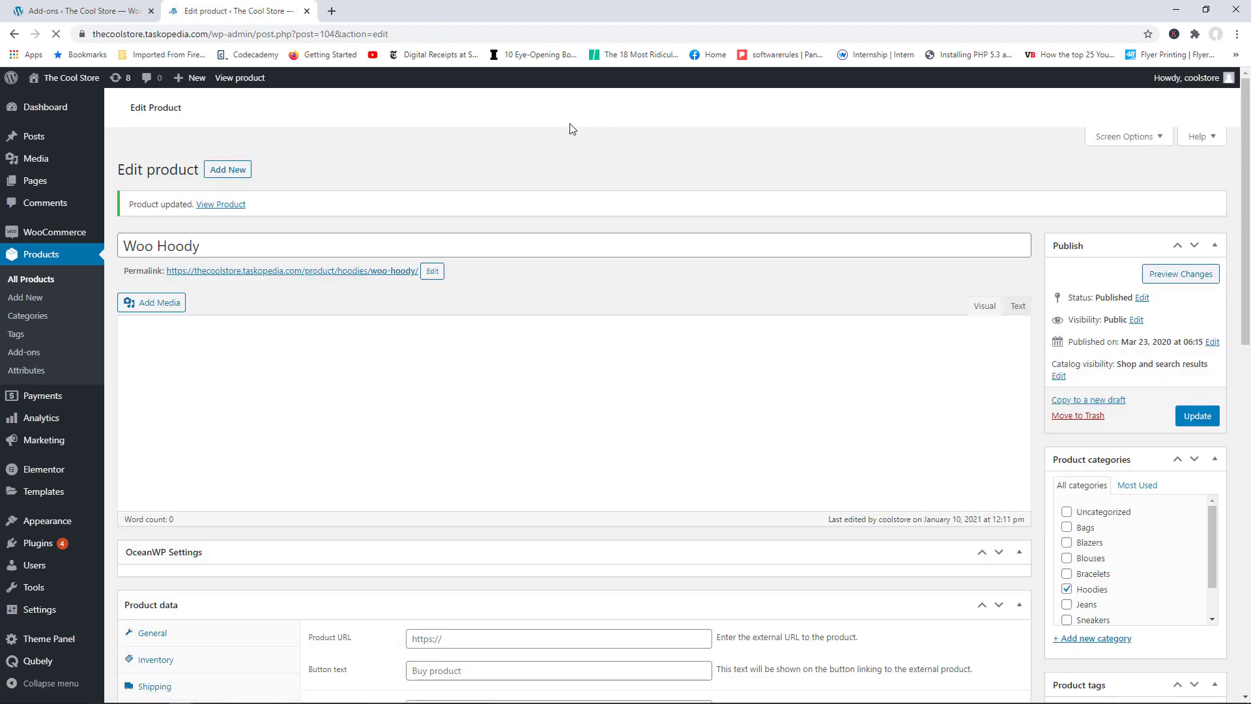
# - View the Woo Hoody store page, compare the Donation and Design Color Style titles, and enter a donation of 20 to check the subtotal
pyautogui.click(240, 77)
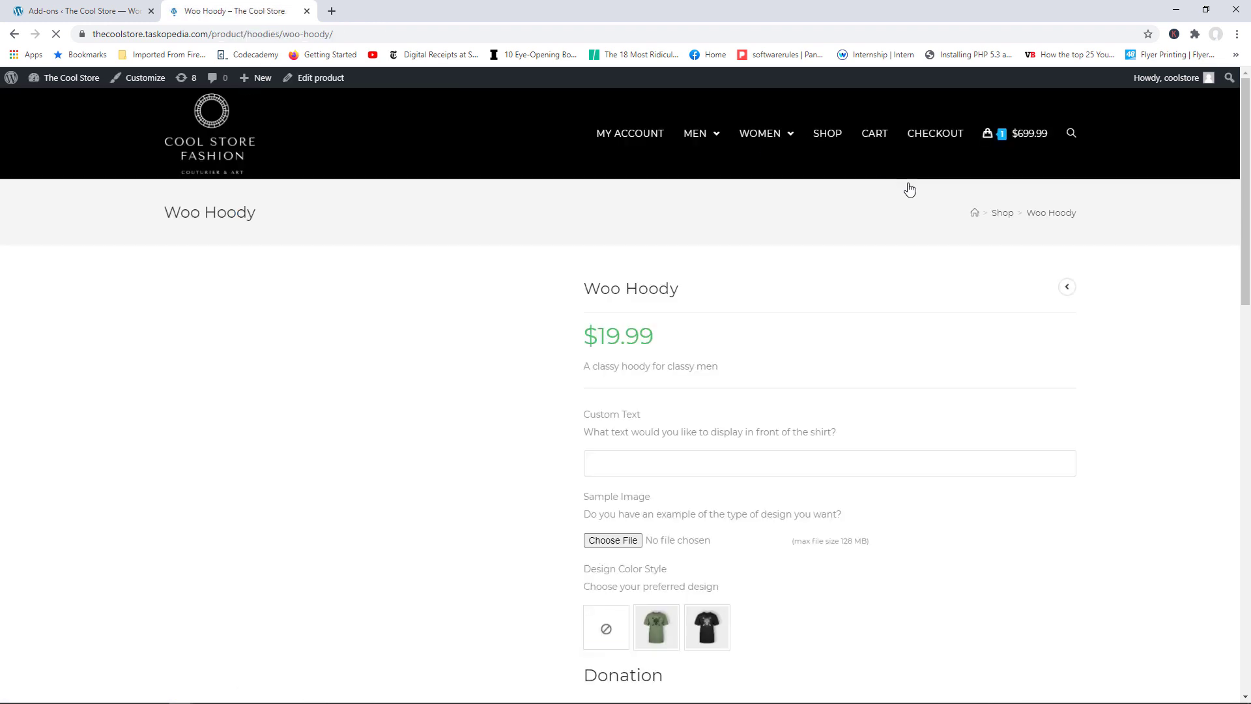
pyautogui.scroll(-5, 1232, 322)
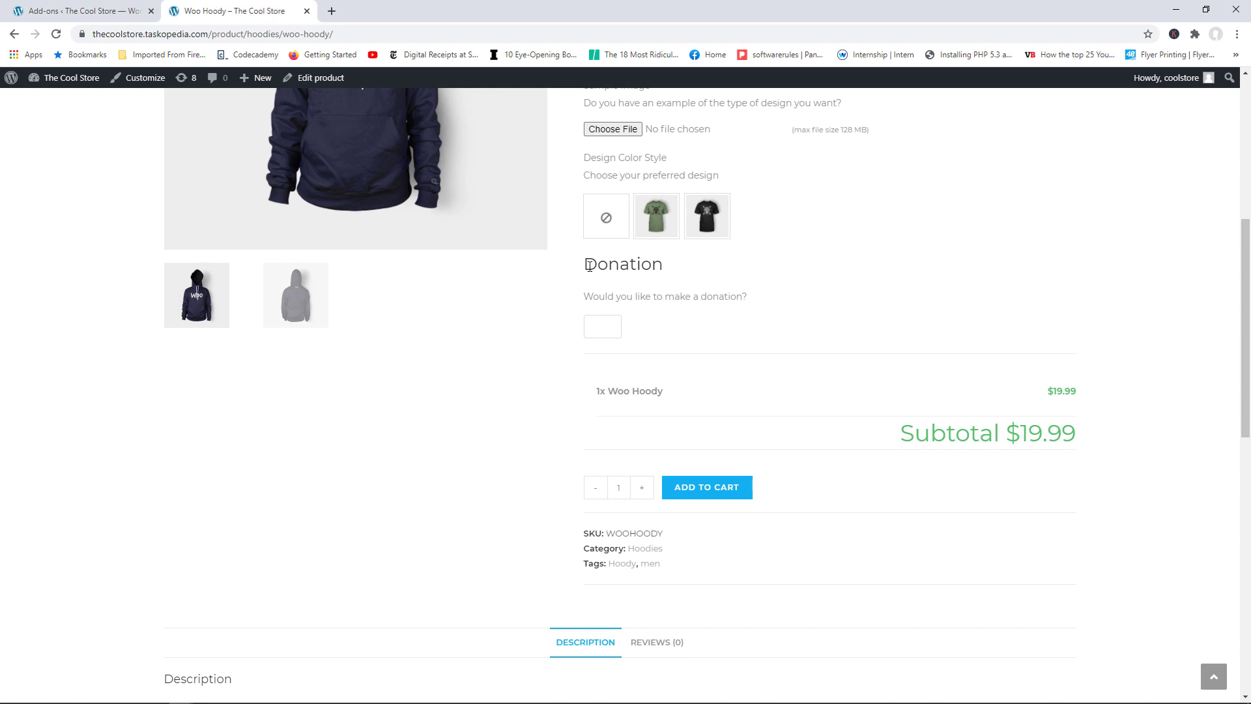
pyautogui.moveTo(589, 265); pyautogui.dragTo(644, 211)
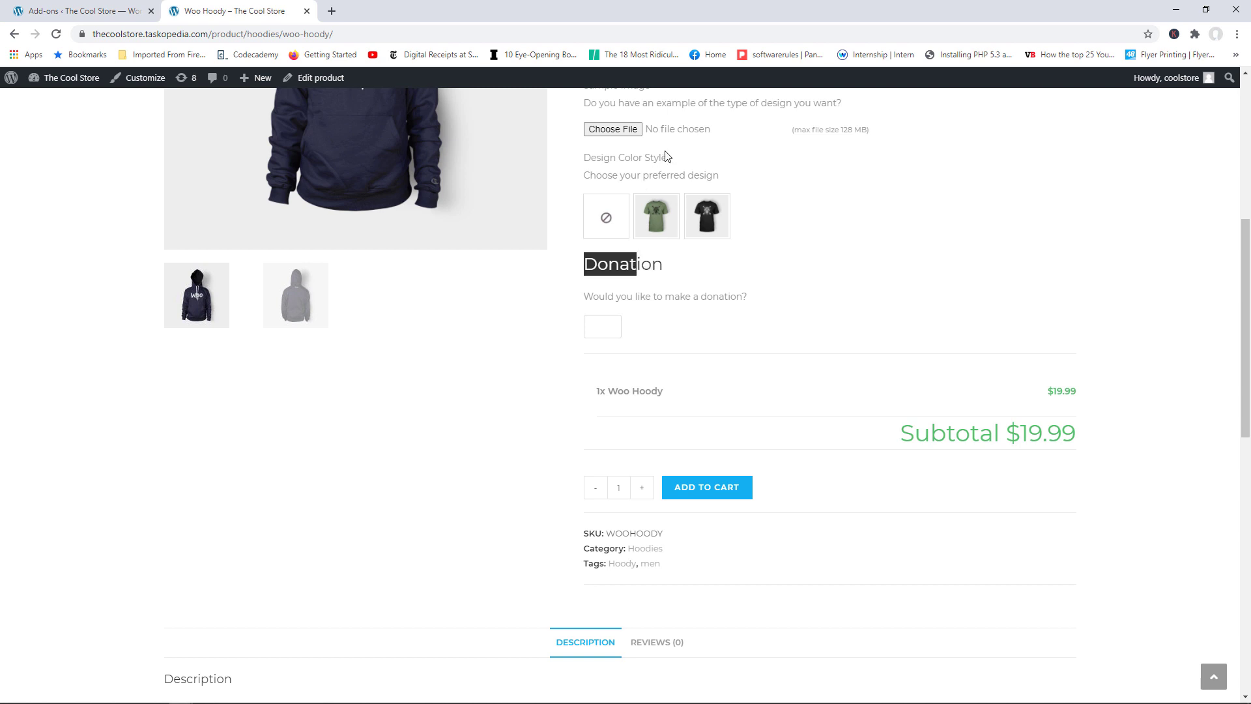
pyautogui.moveTo(666, 157); pyautogui.dragTo(595, 163)
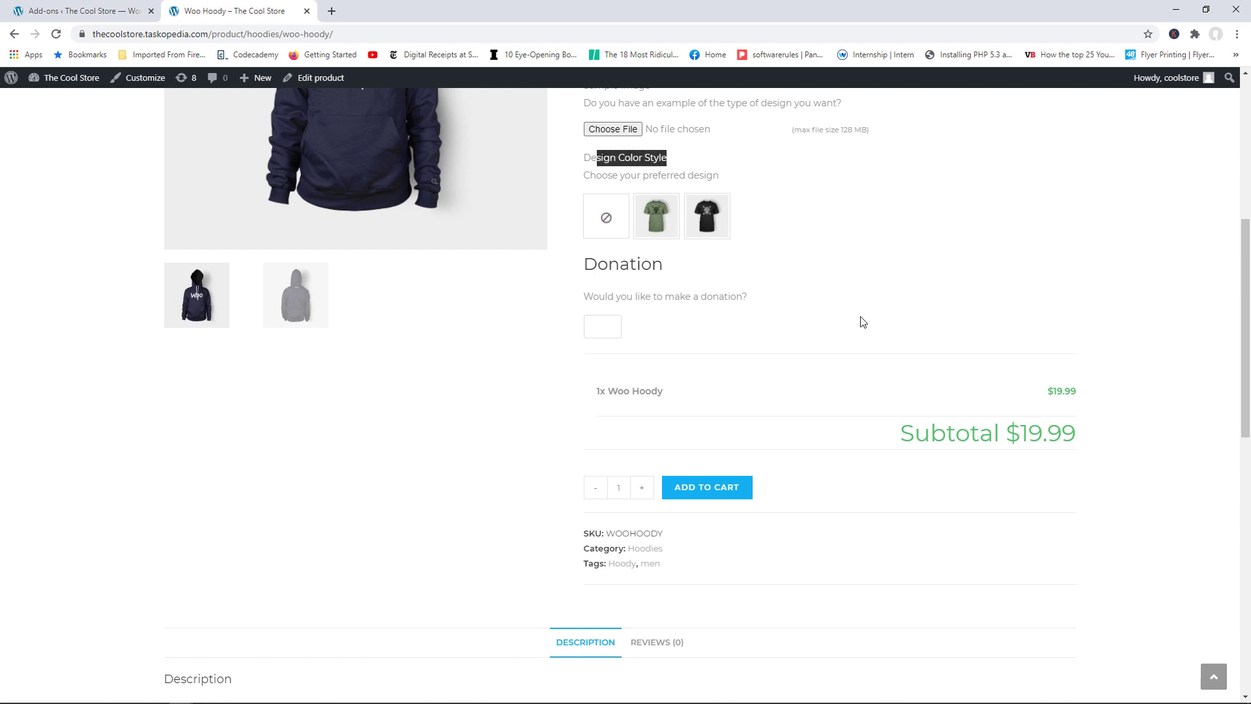
pyautogui.click(606, 325)
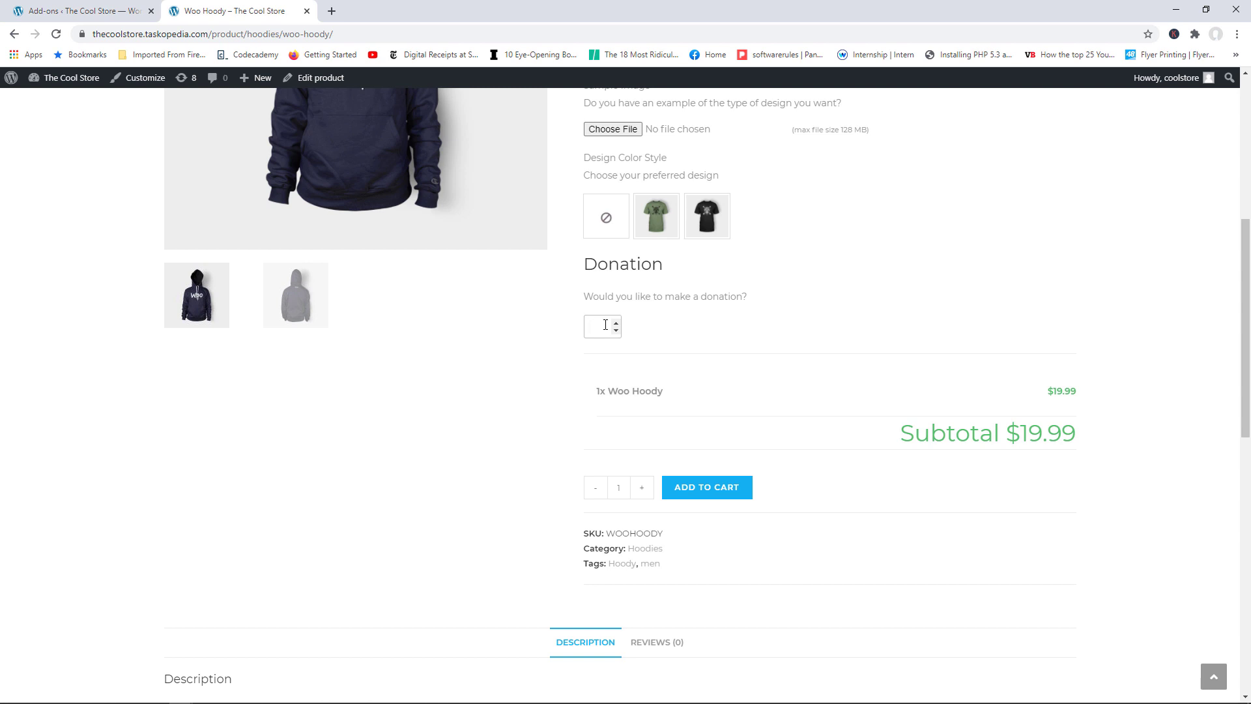
pyautogui.write('20')
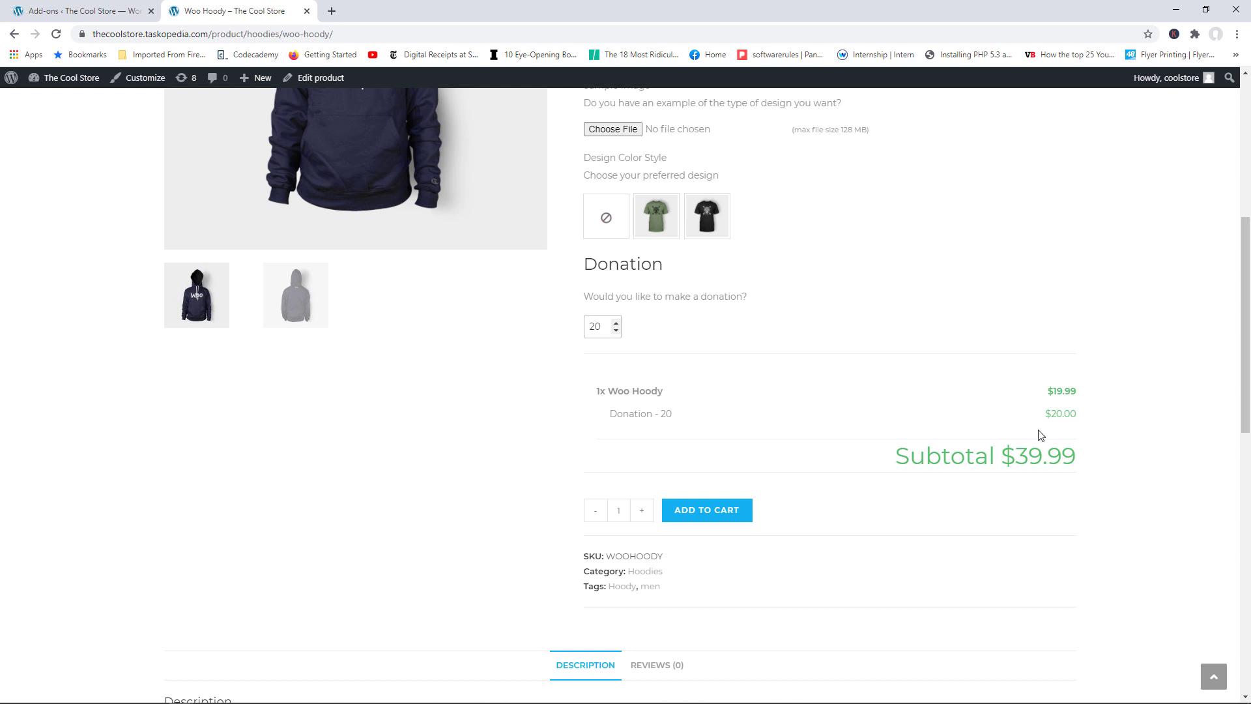
pyautogui.scroll(6, 1091, 402)
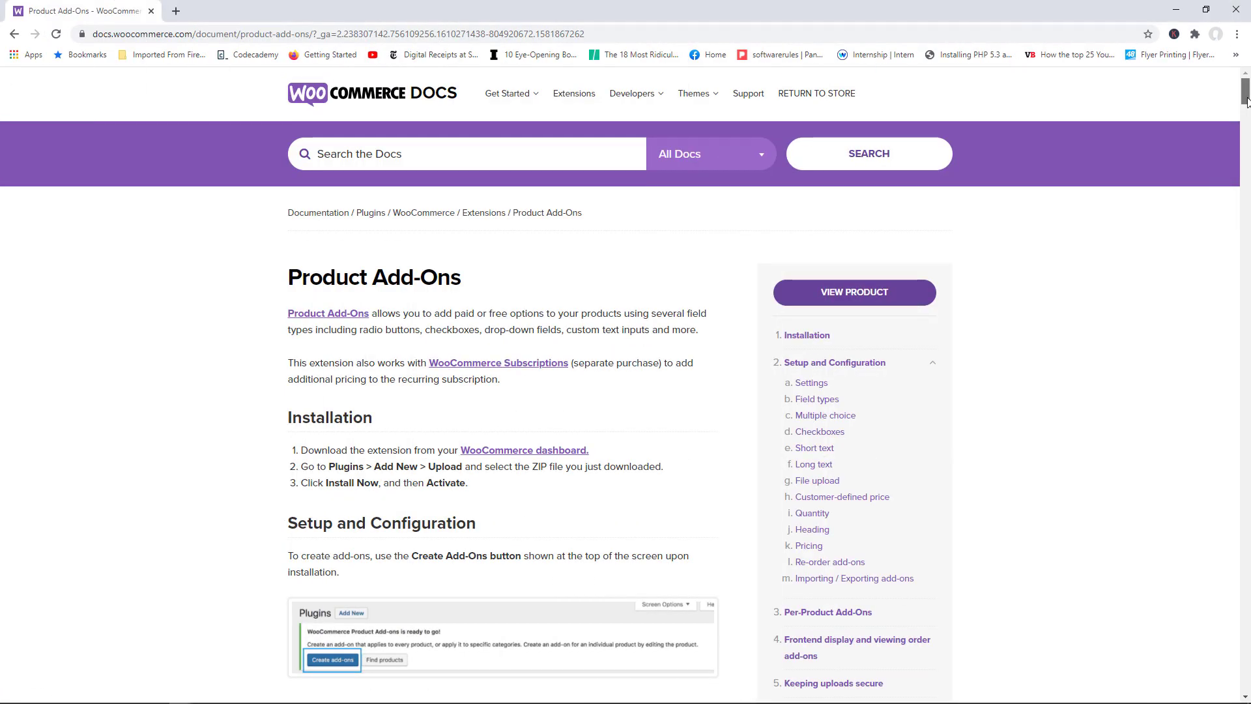
pyautogui.moveTo(1246, 99)
pyautogui.mouseDown()
pyautogui.moveTo(1246, 459)
pyautogui.moveTo(1246, 98)
pyautogui.mouseUp()
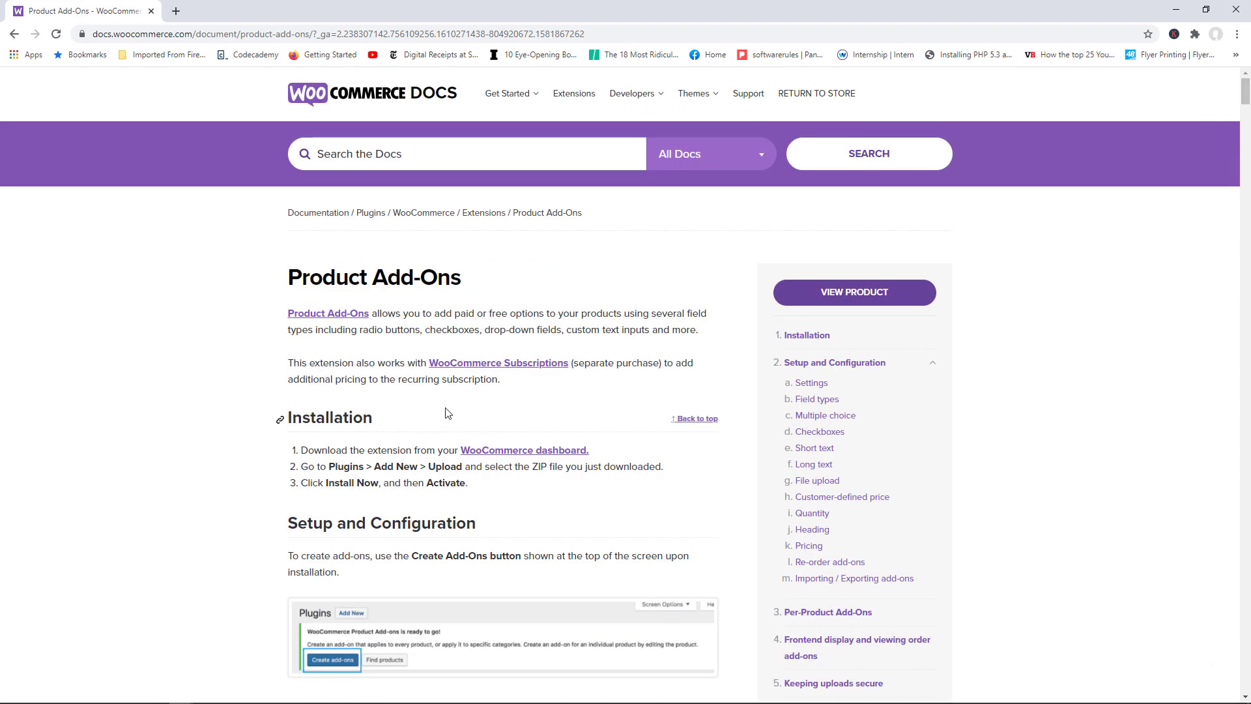